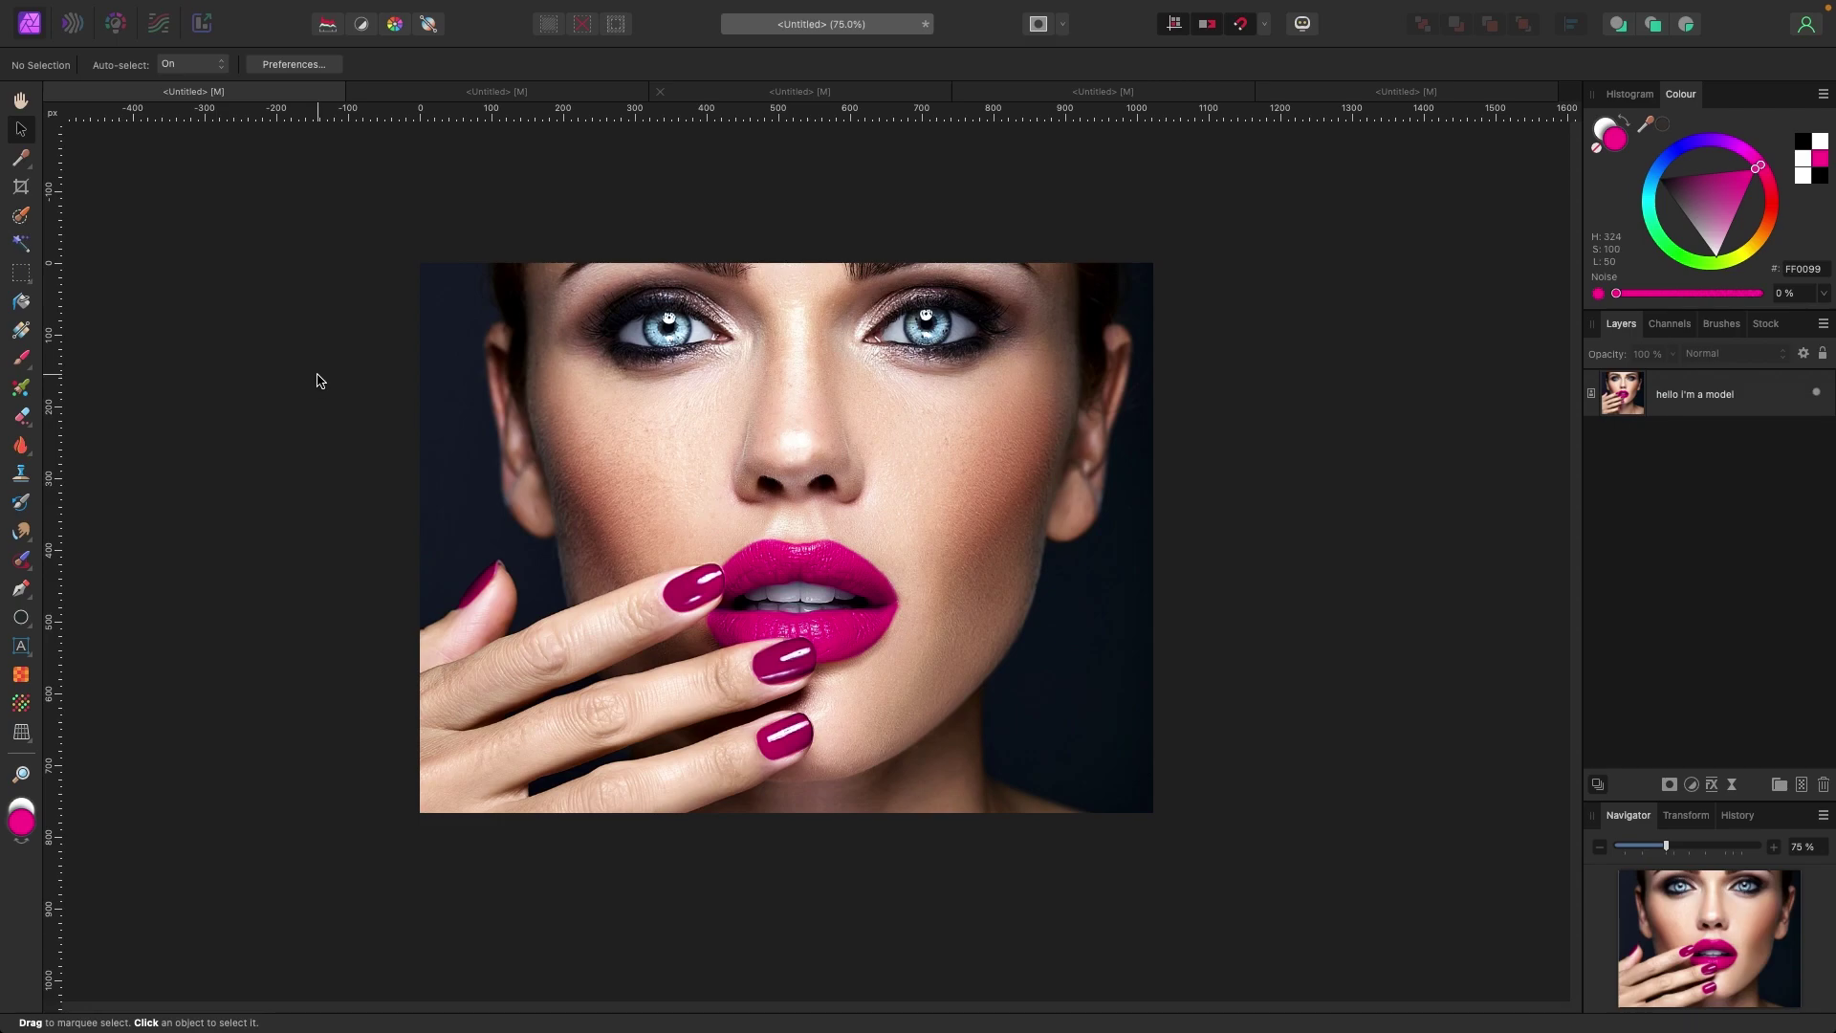
Reset the studio panels to their default layout
mouse_move(603, 5)
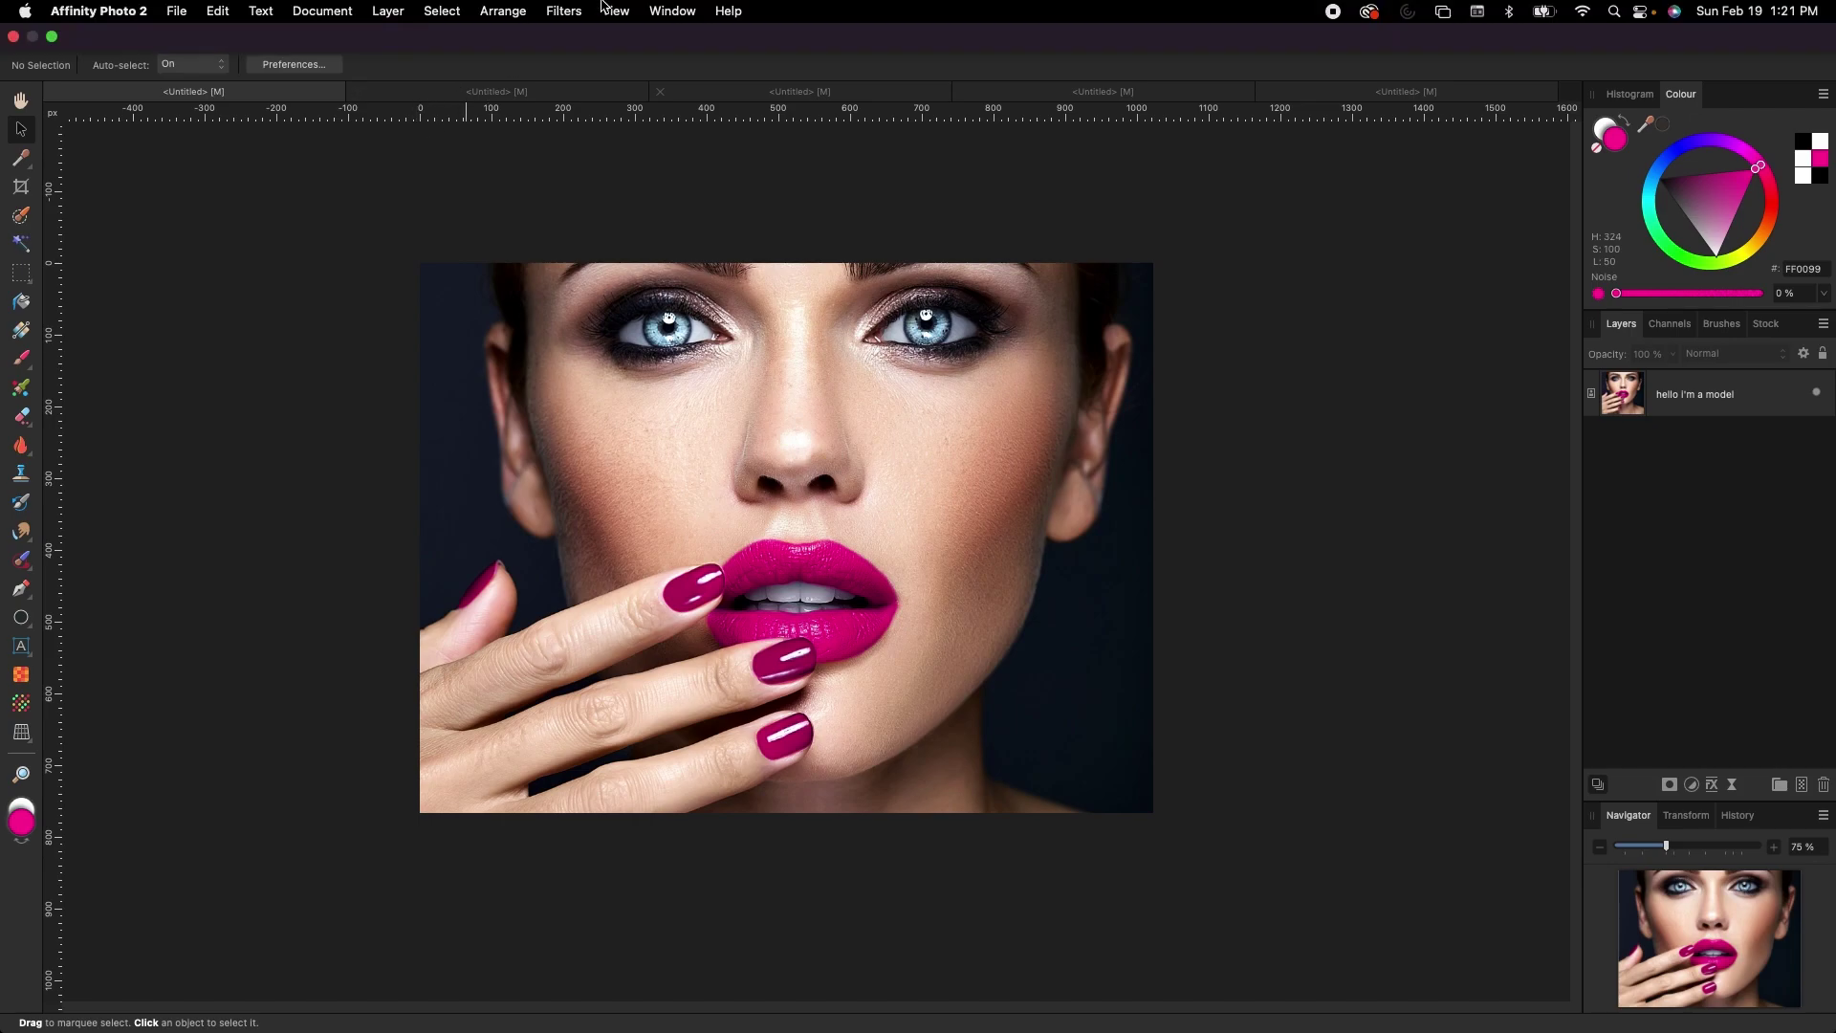
click(674, 12)
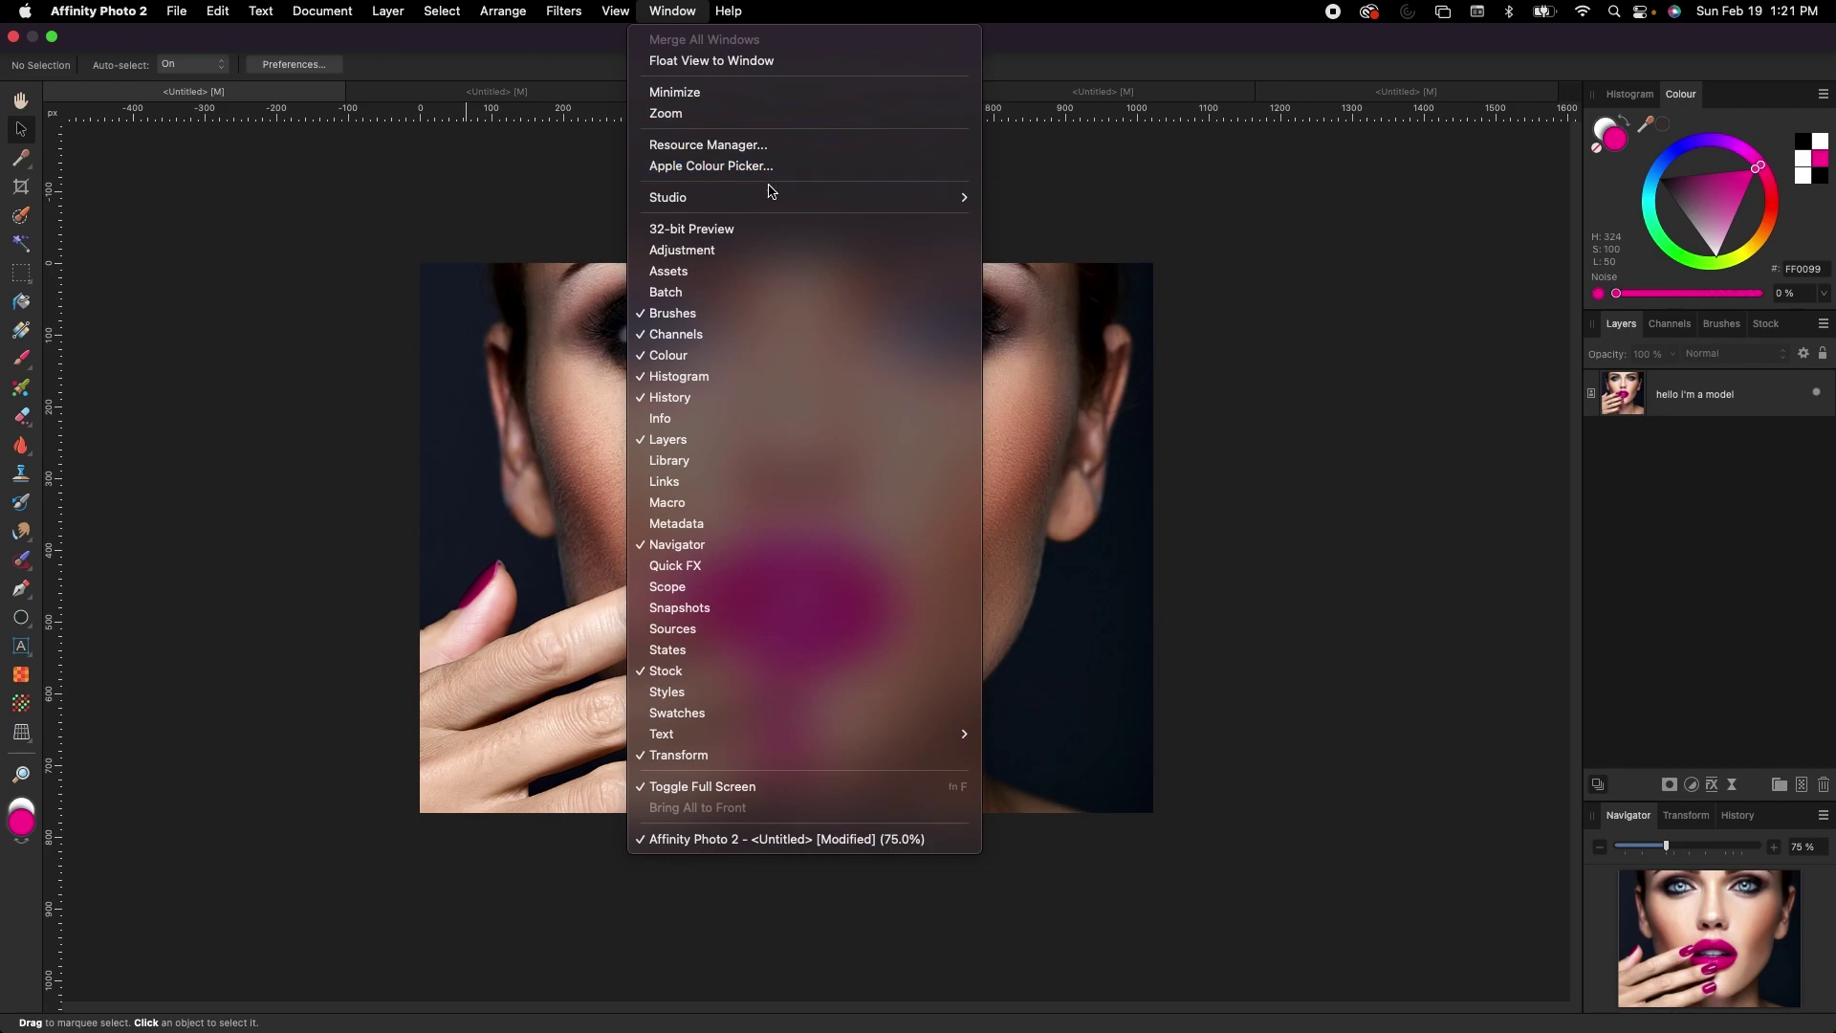
mouse_move(957, 197)
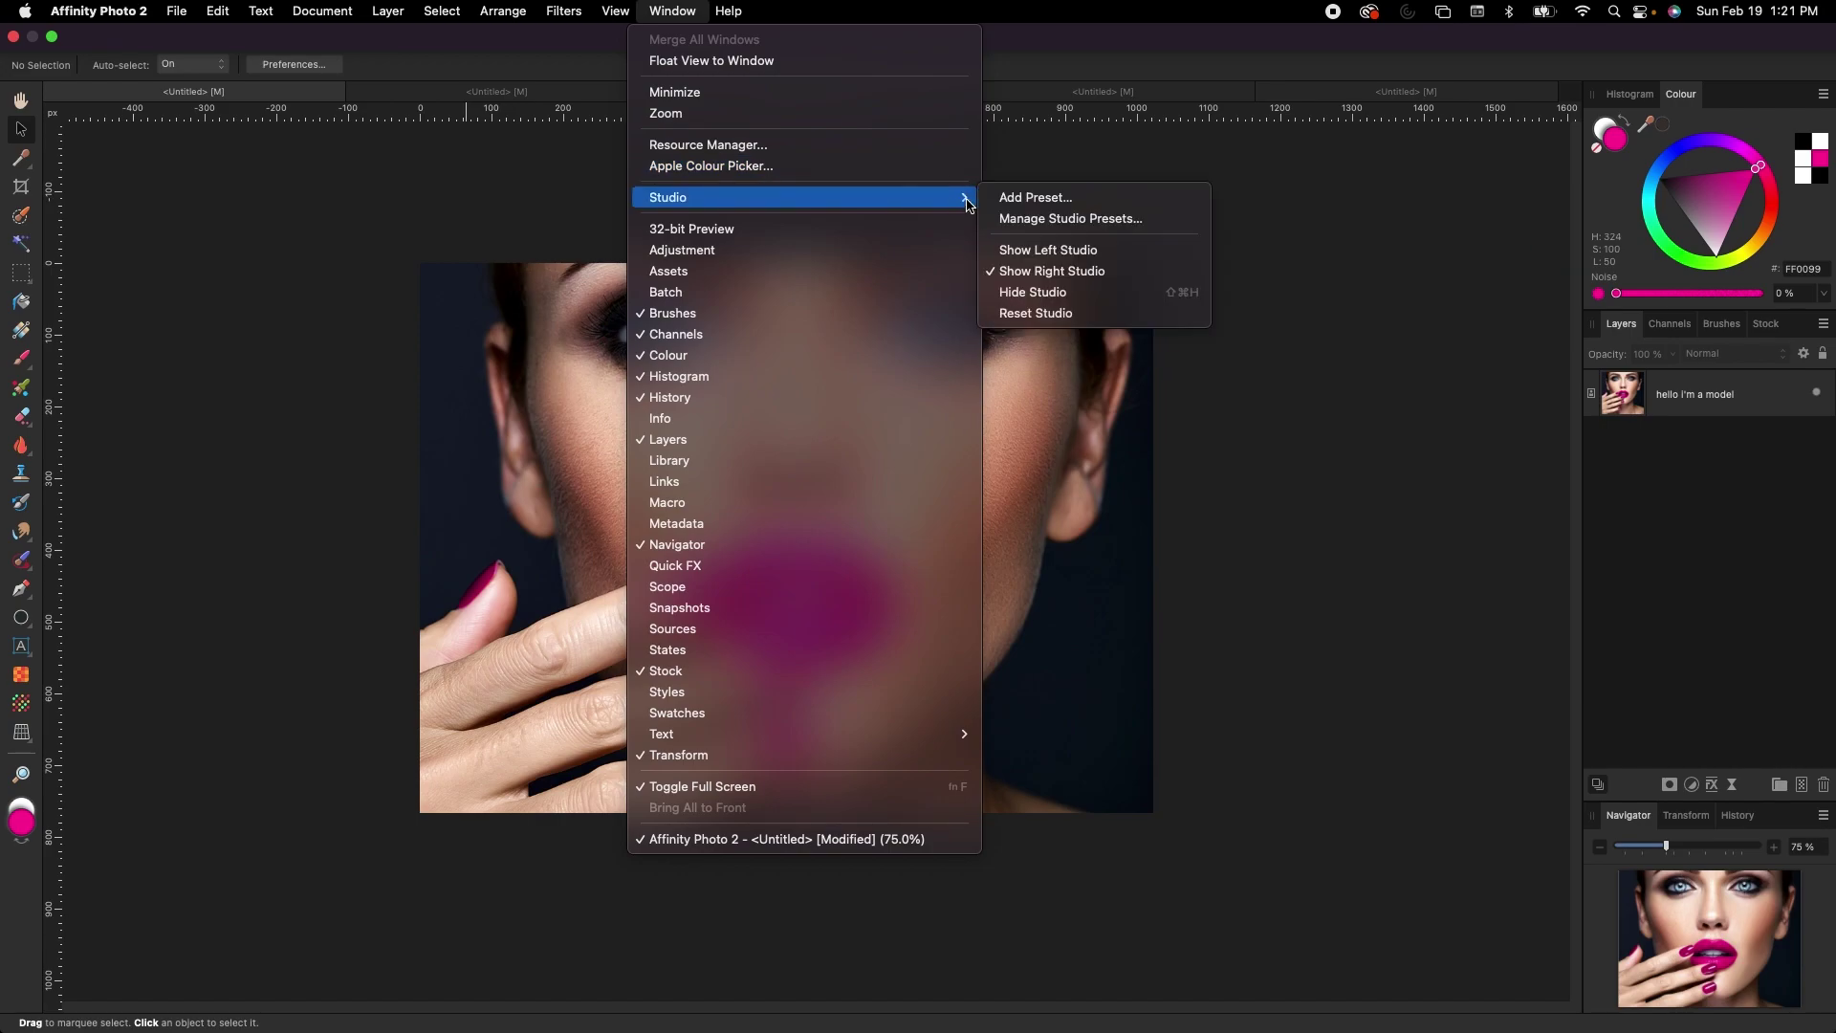
click(1035, 313)
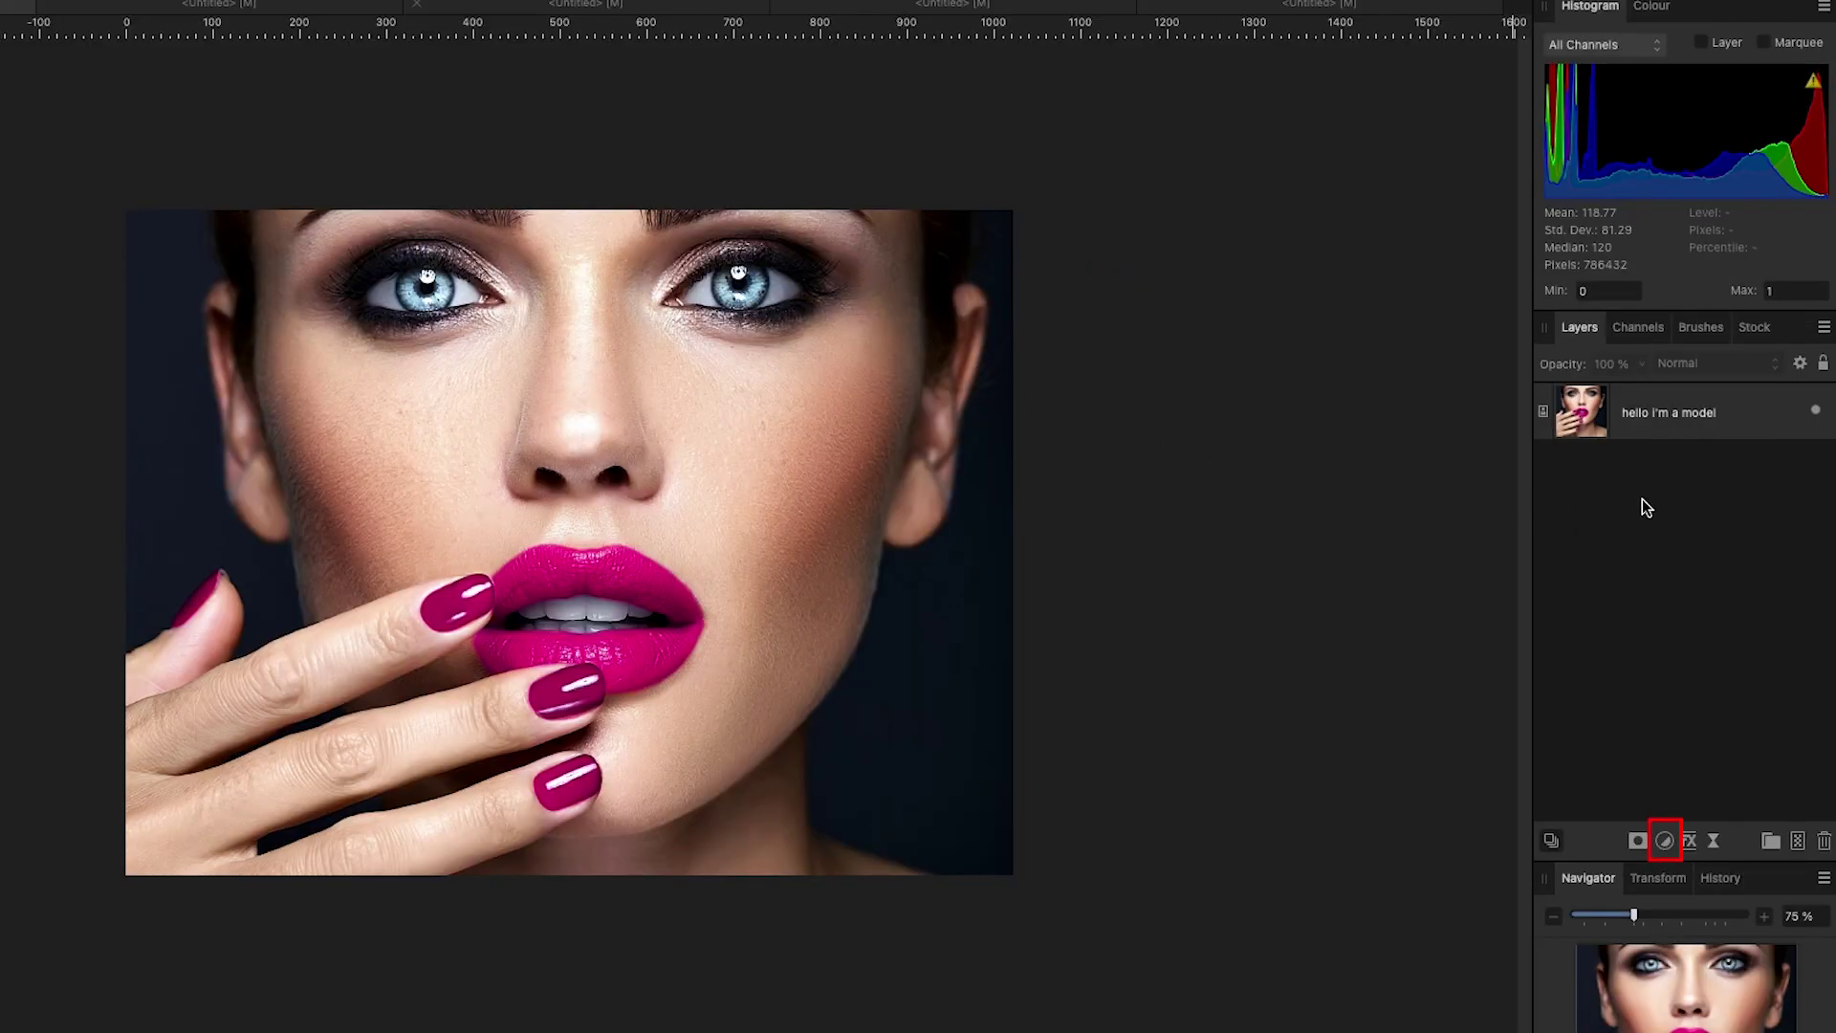
Add a Black and White adjustment above the portrait layer and move its settings clear of the photo
click(1665, 842)
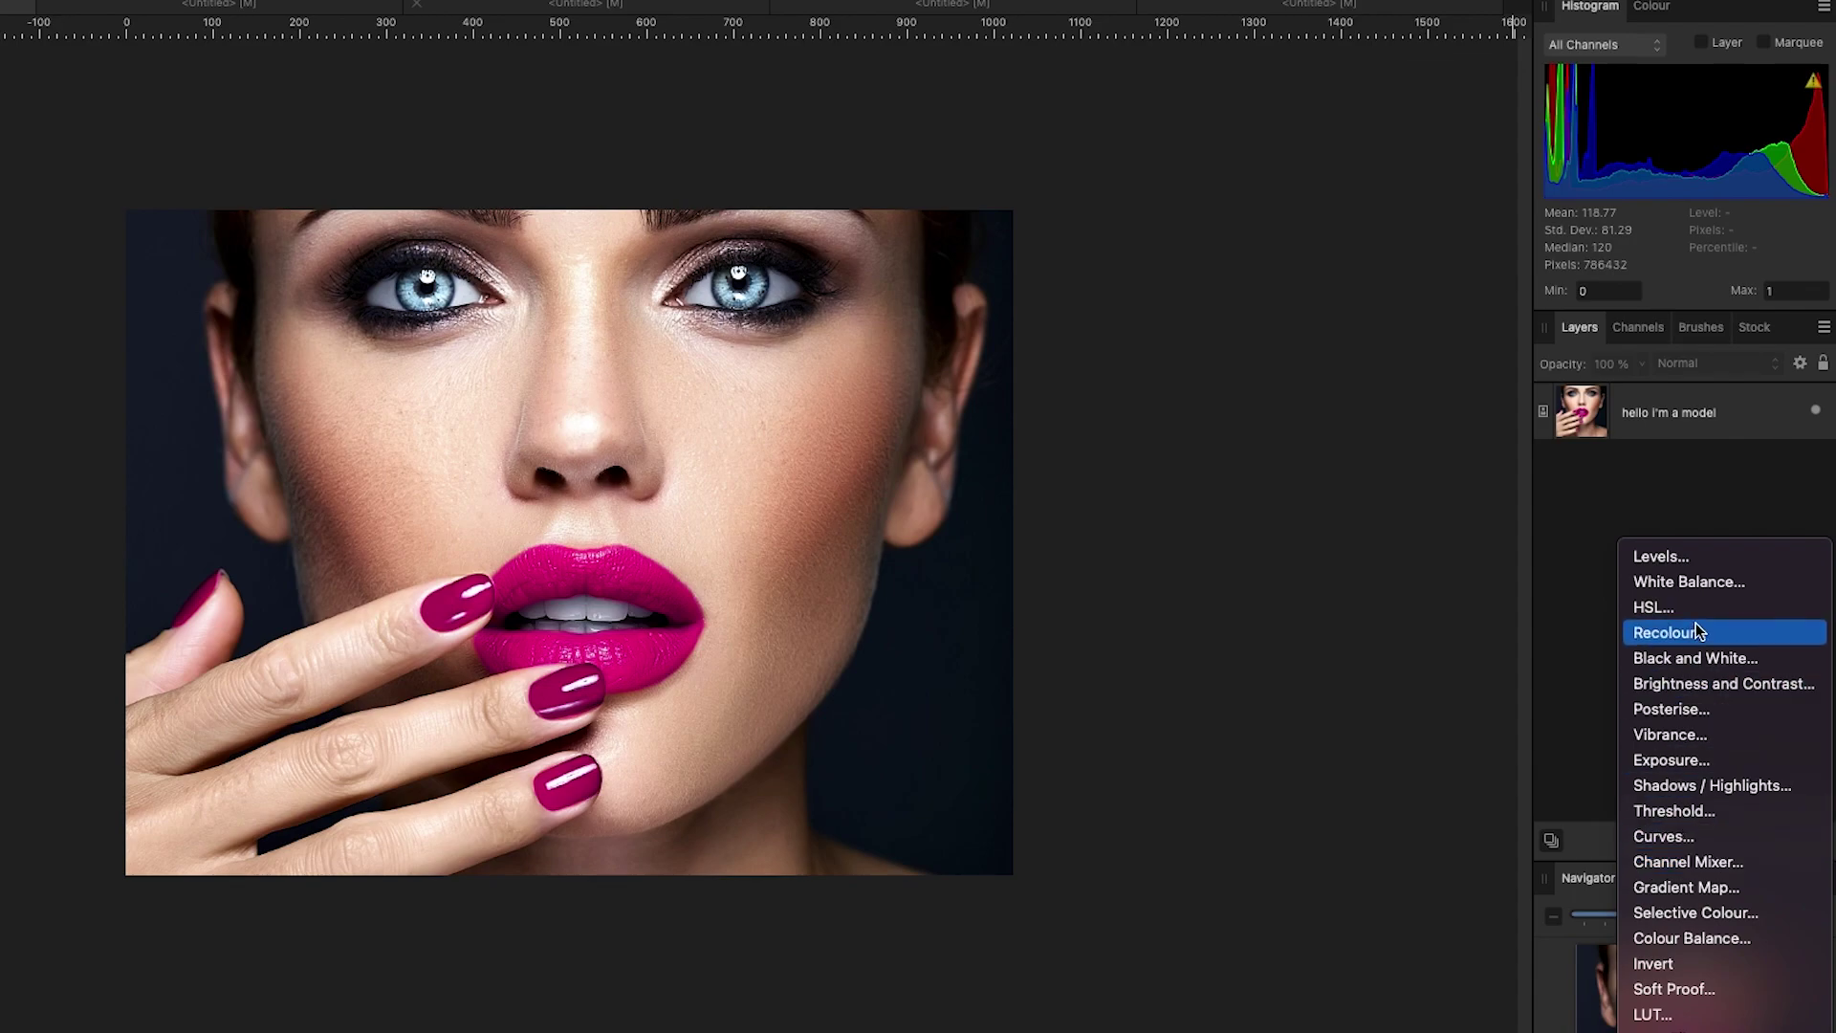
click(1687, 424)
click(1693, 427)
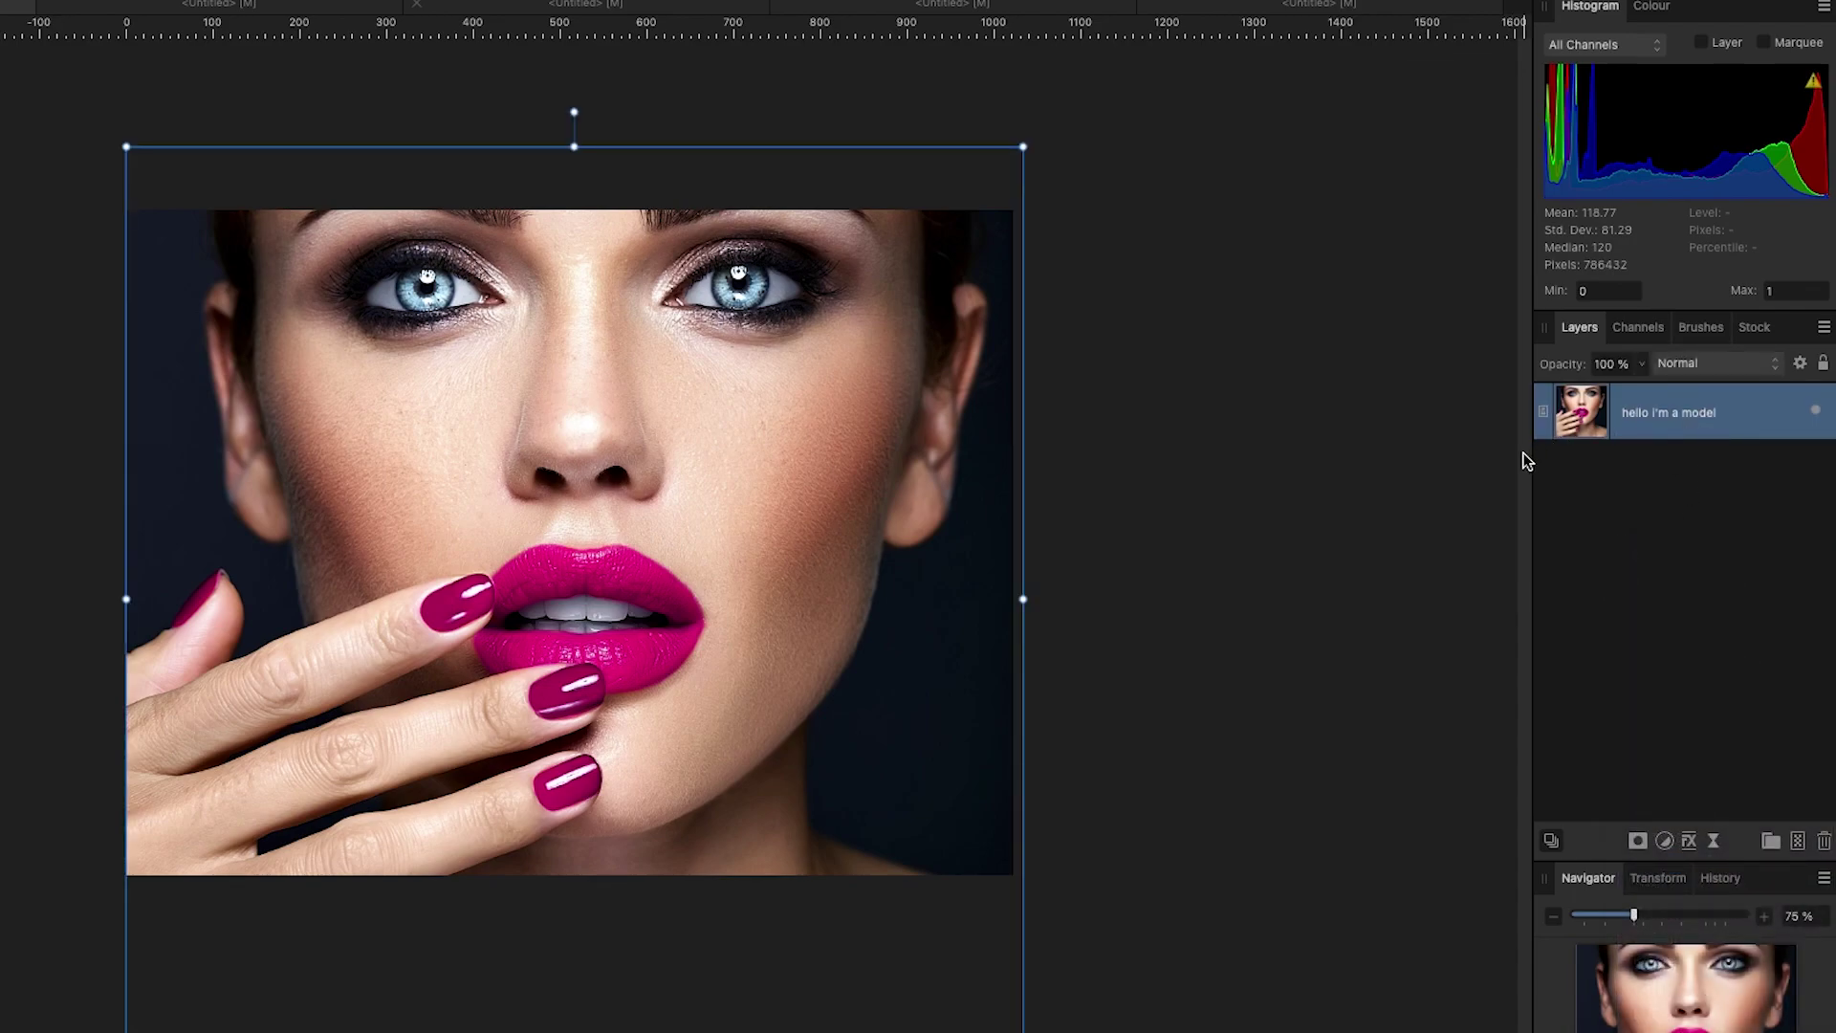
click(1665, 842)
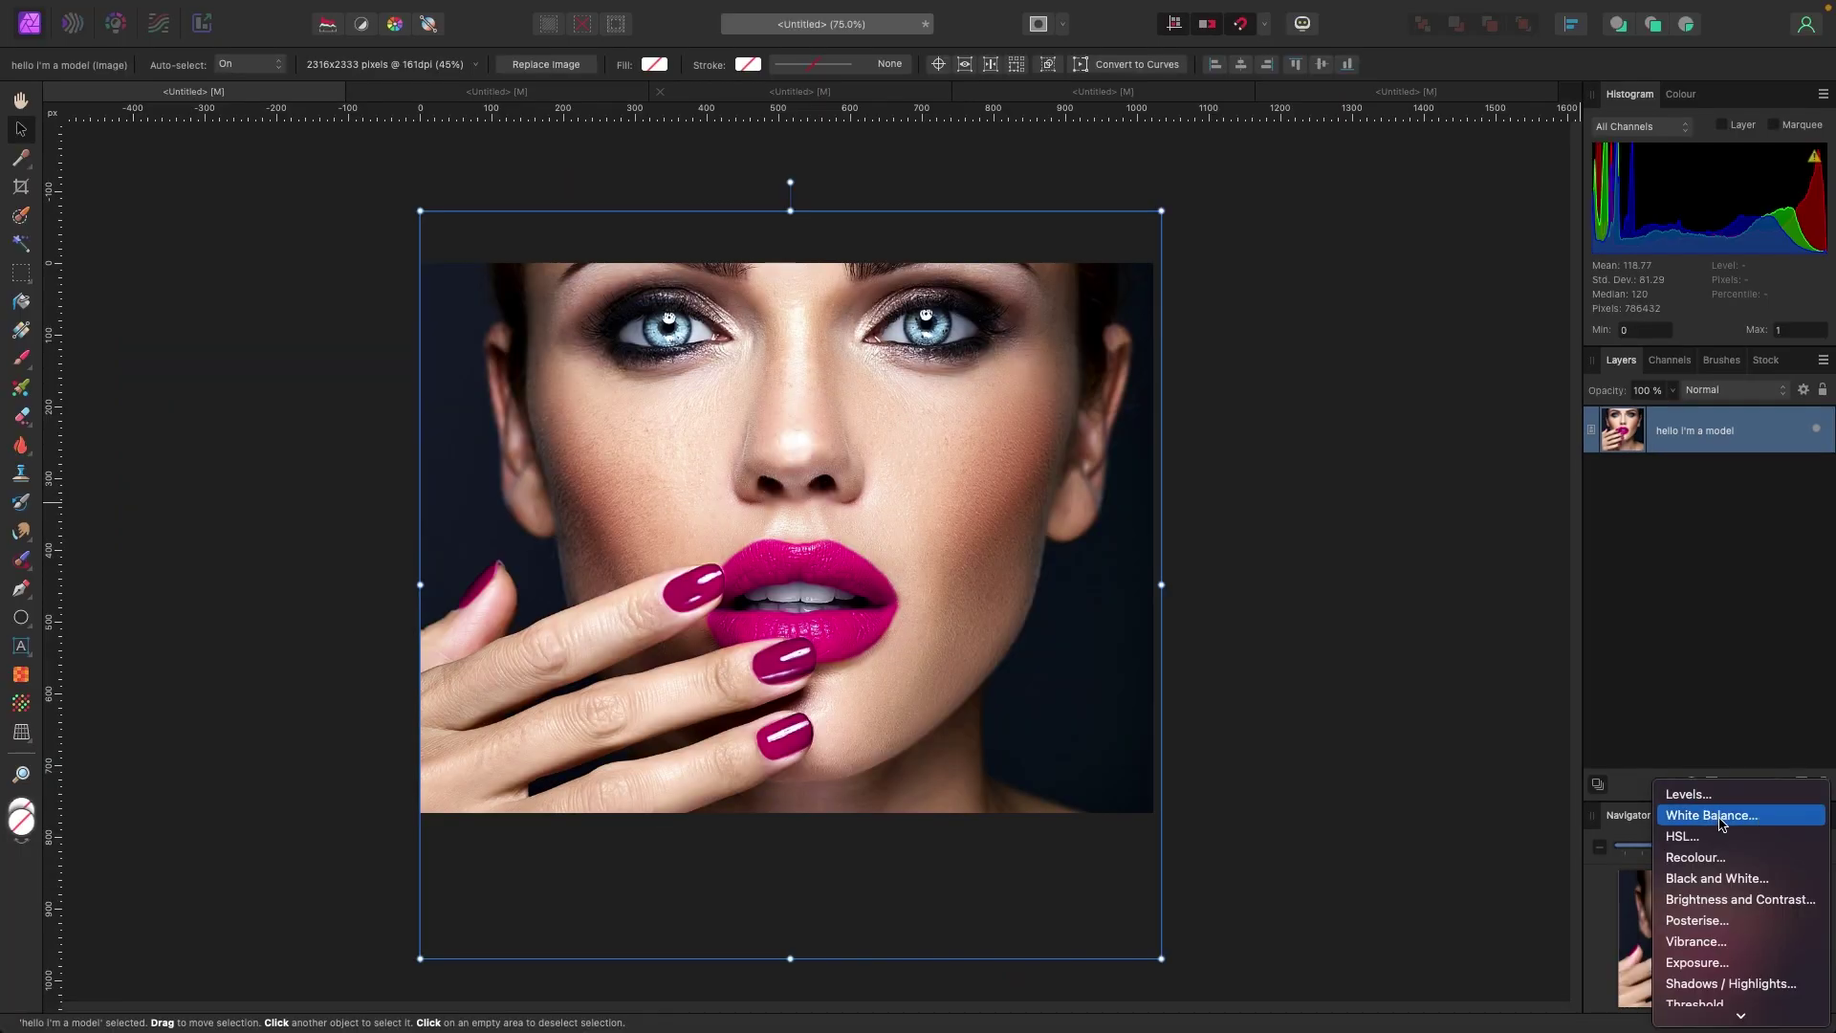
click(1718, 878)
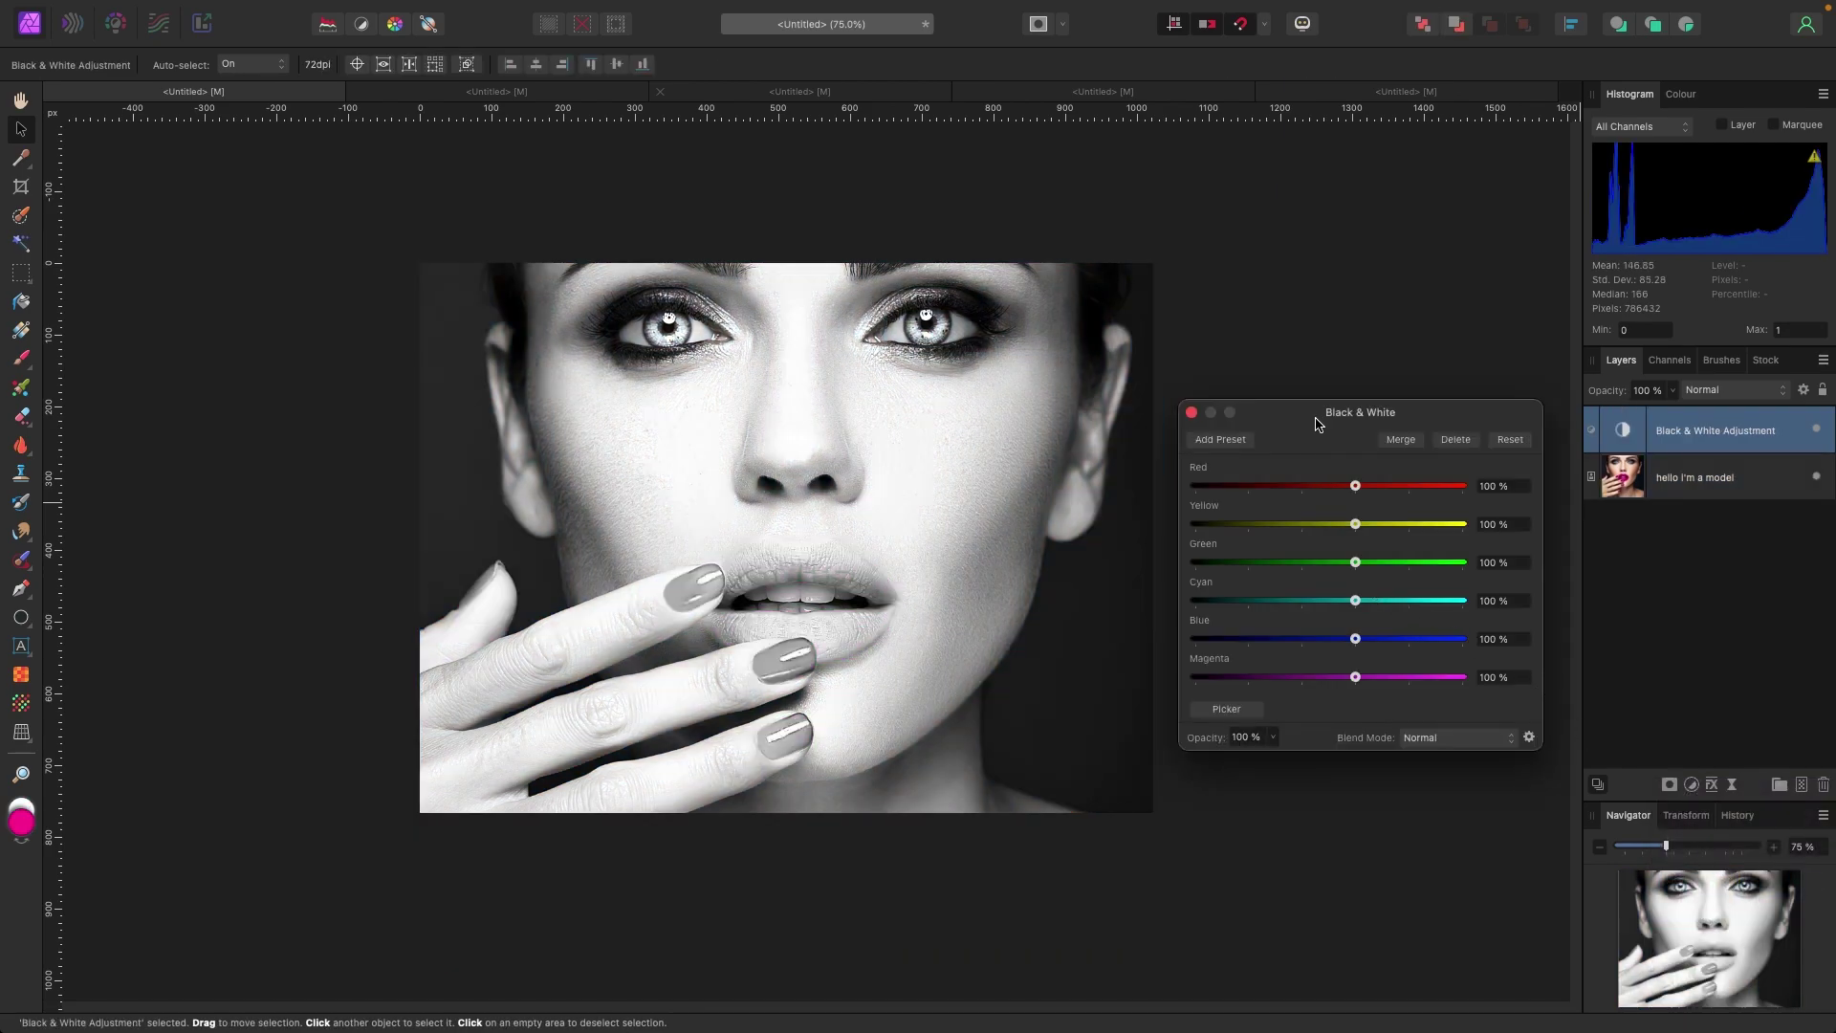
drag(1316, 418, 1312, 396)
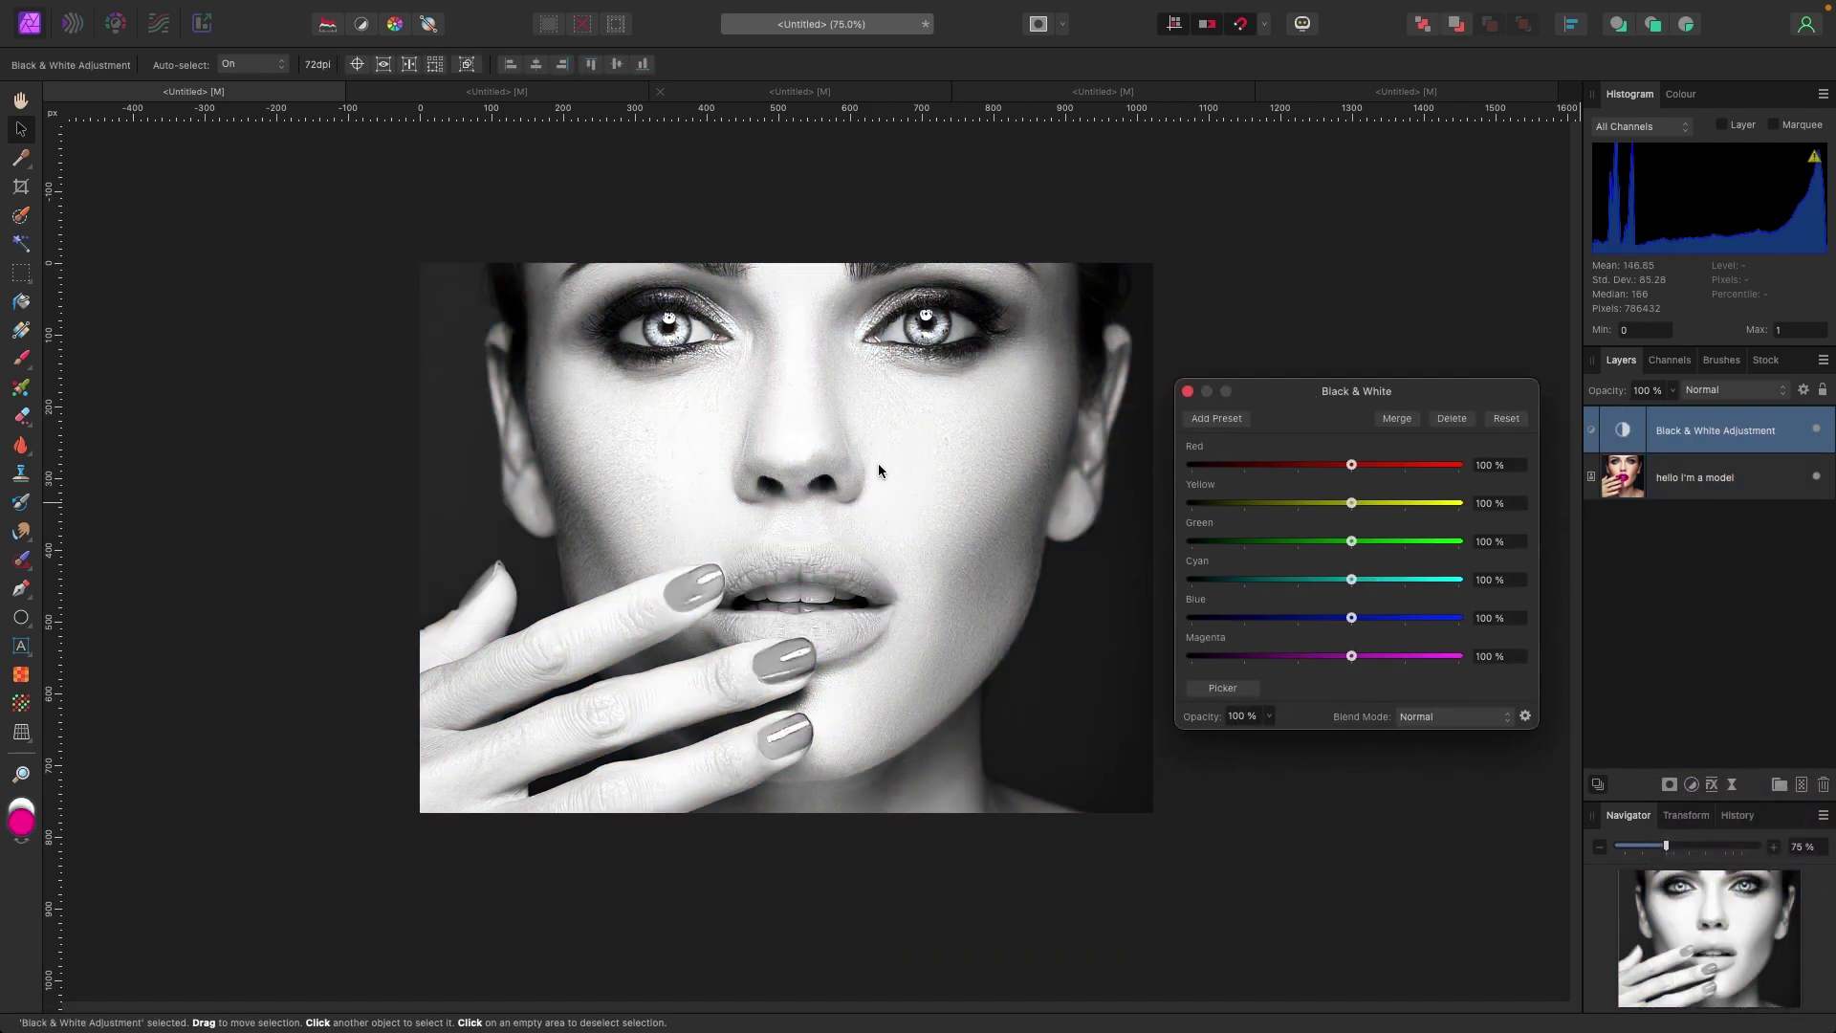
drag(1435, 391, 1422, 391)
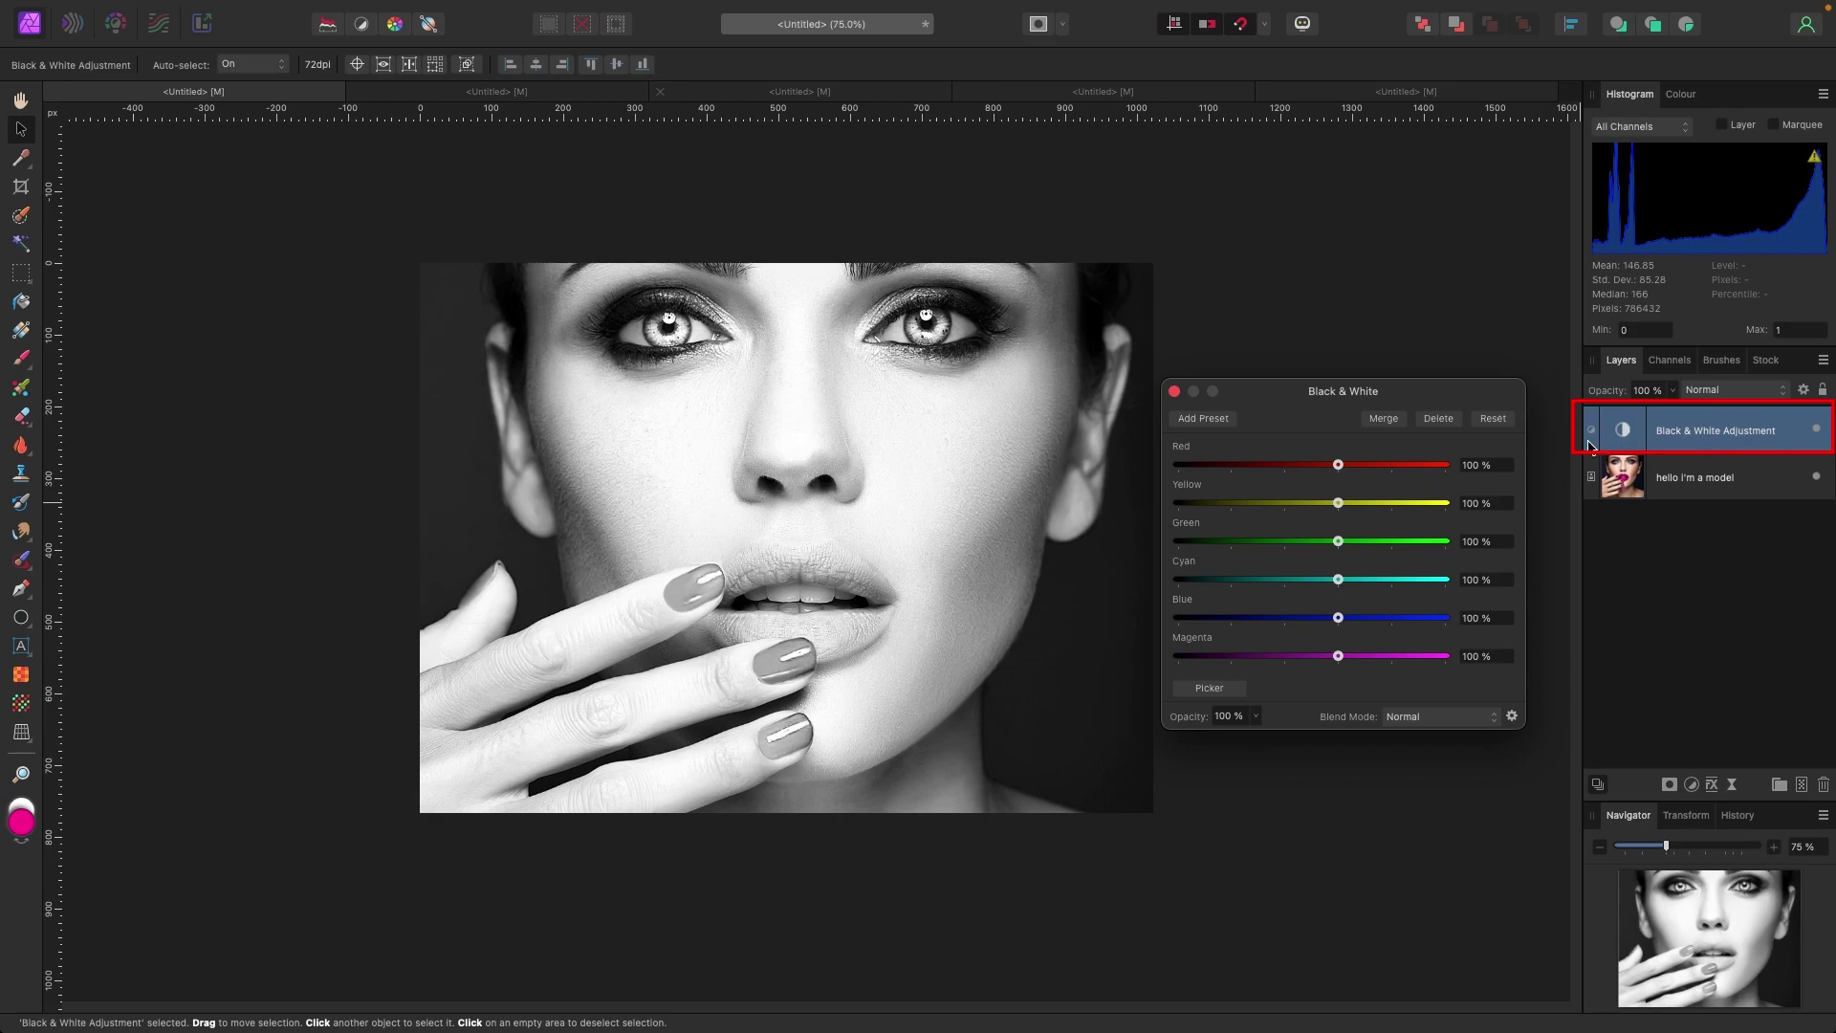
Set the Black & White adjustment to Red 41%, Yellow 0%, Cyan 49%, Blue 100% and Magenta 54%, and close its settings
drag(1339, 465, 1287, 512)
drag(1338, 579, 1311, 580)
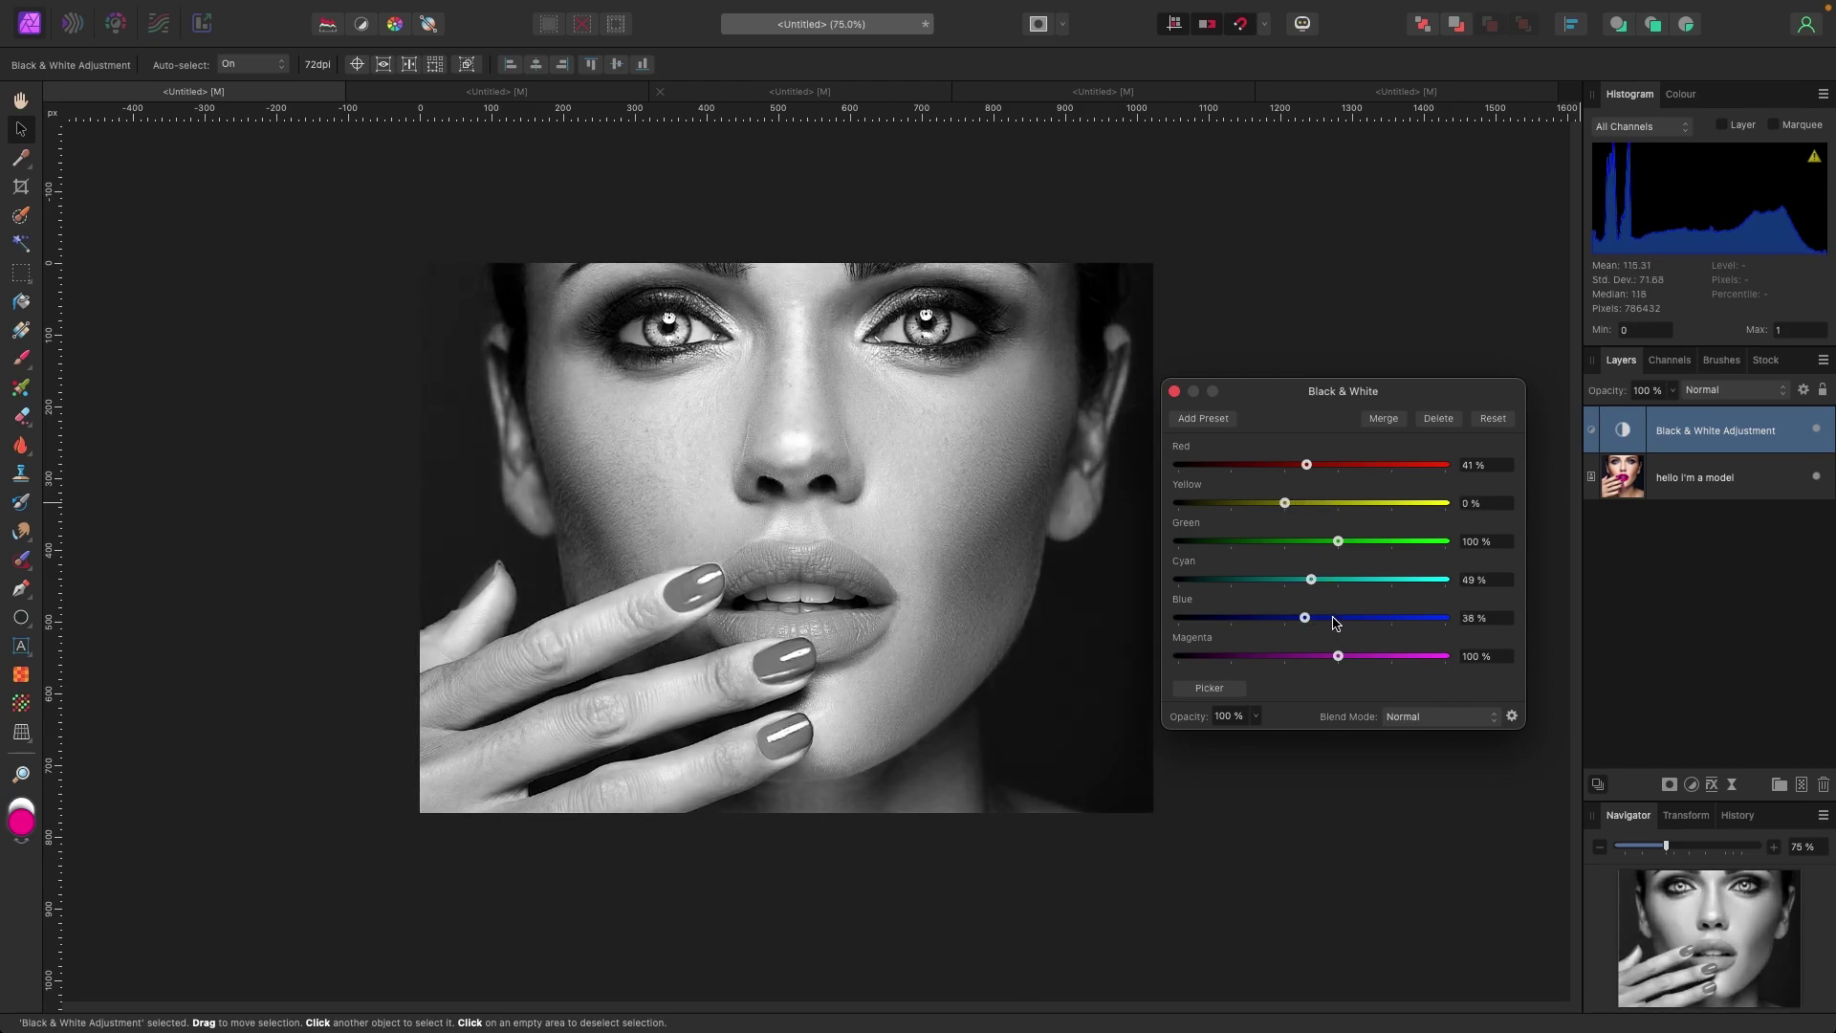
drag(1338, 656, 1313, 660)
drag(1294, 392, 1288, 366)
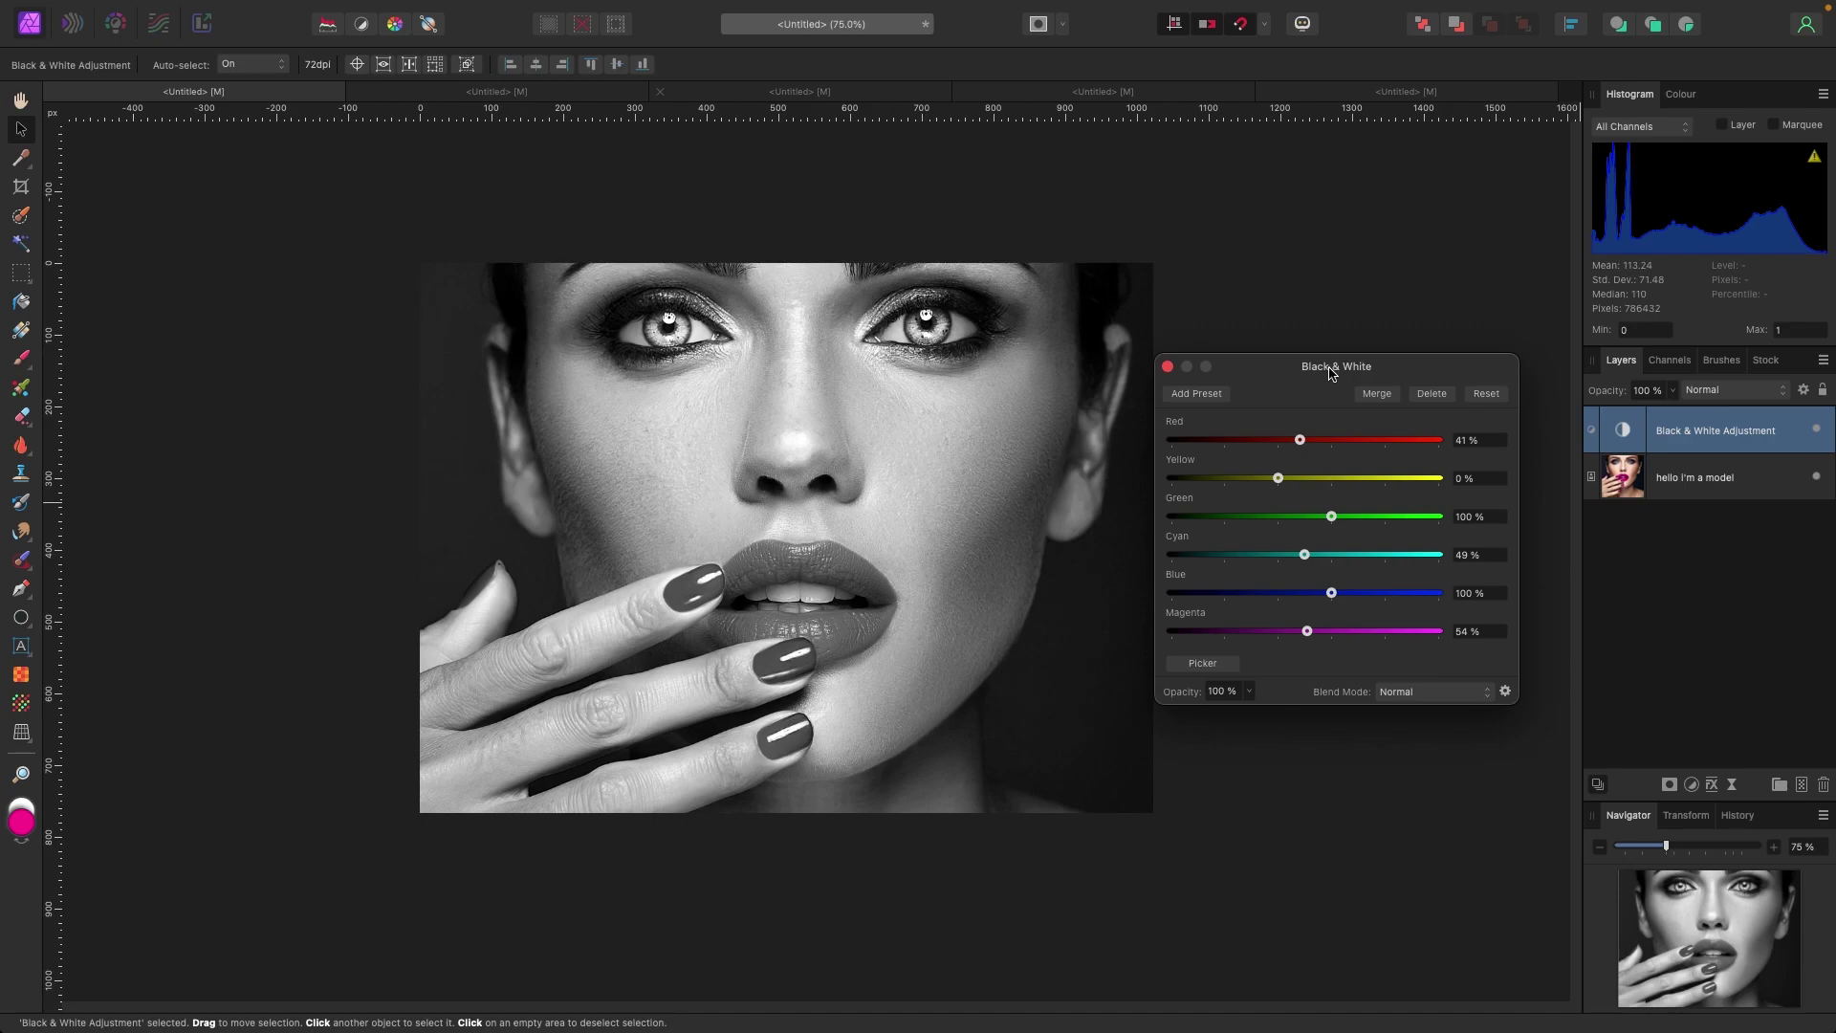
click(1167, 367)
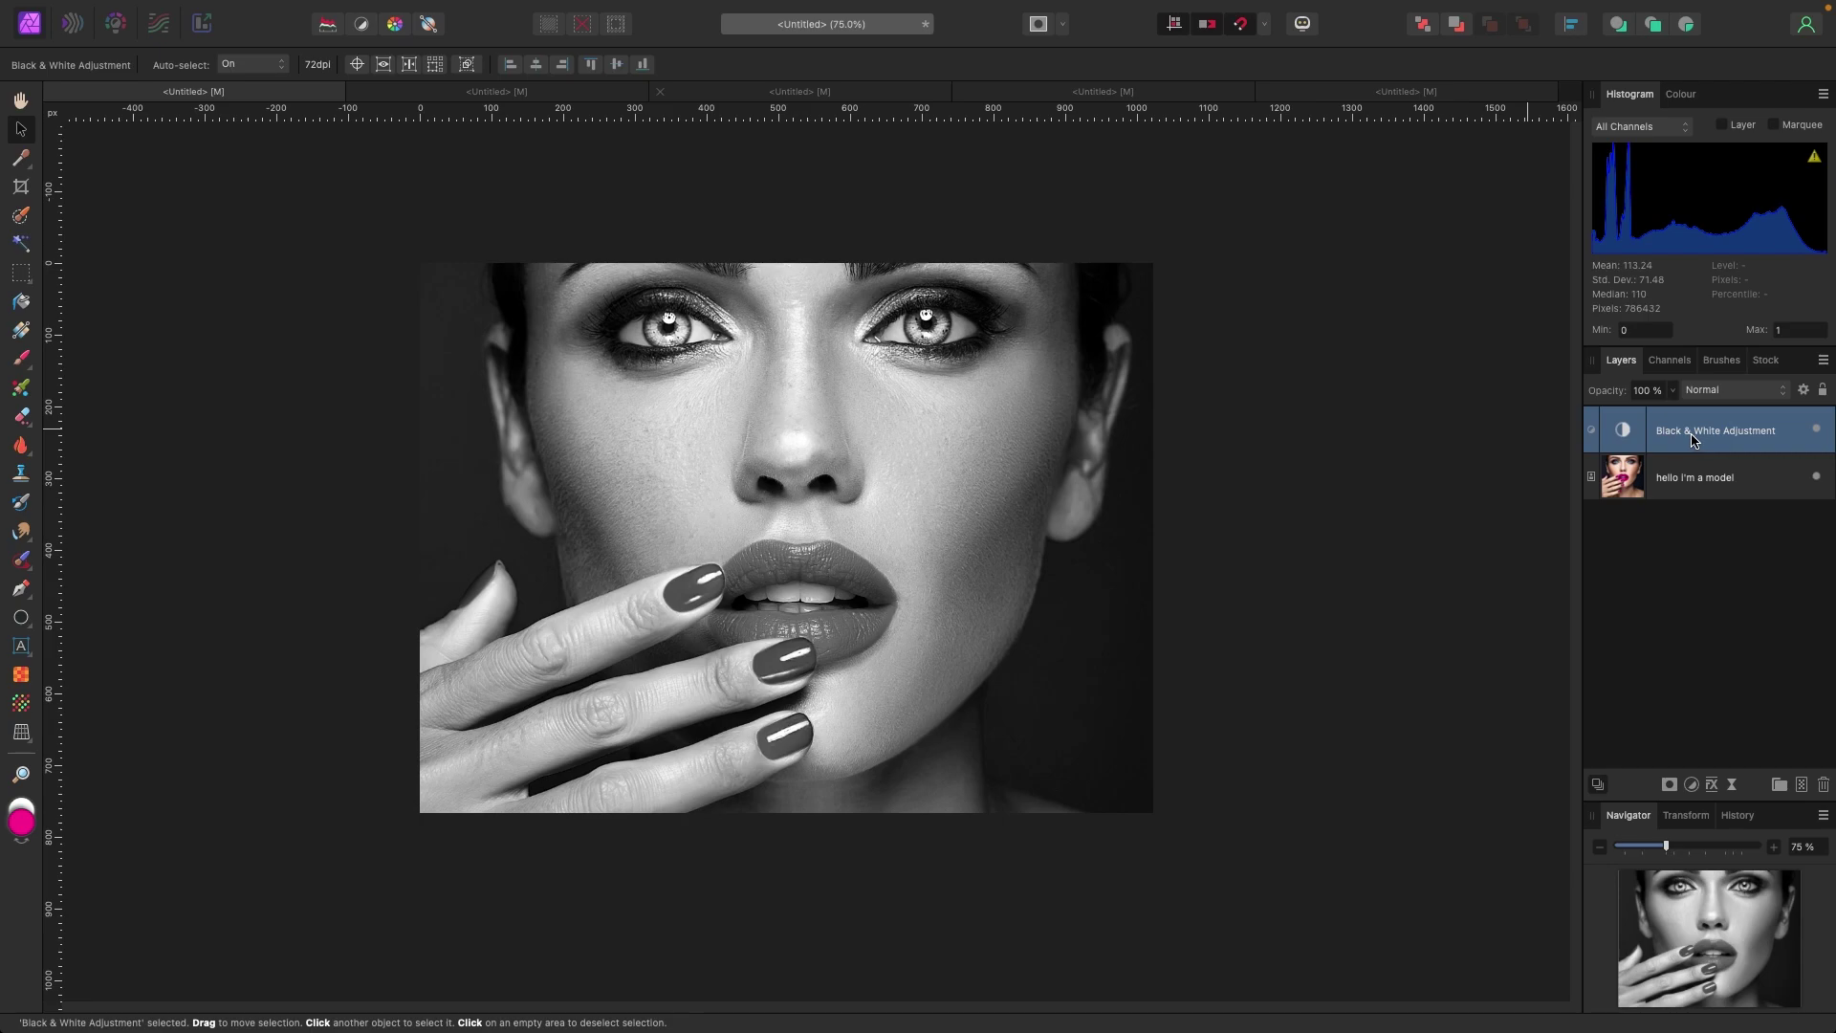
Paint the lips in black with a soft Paint Brush about 79 px wide on the Black & White adjustment to restore their colour
click(21, 361)
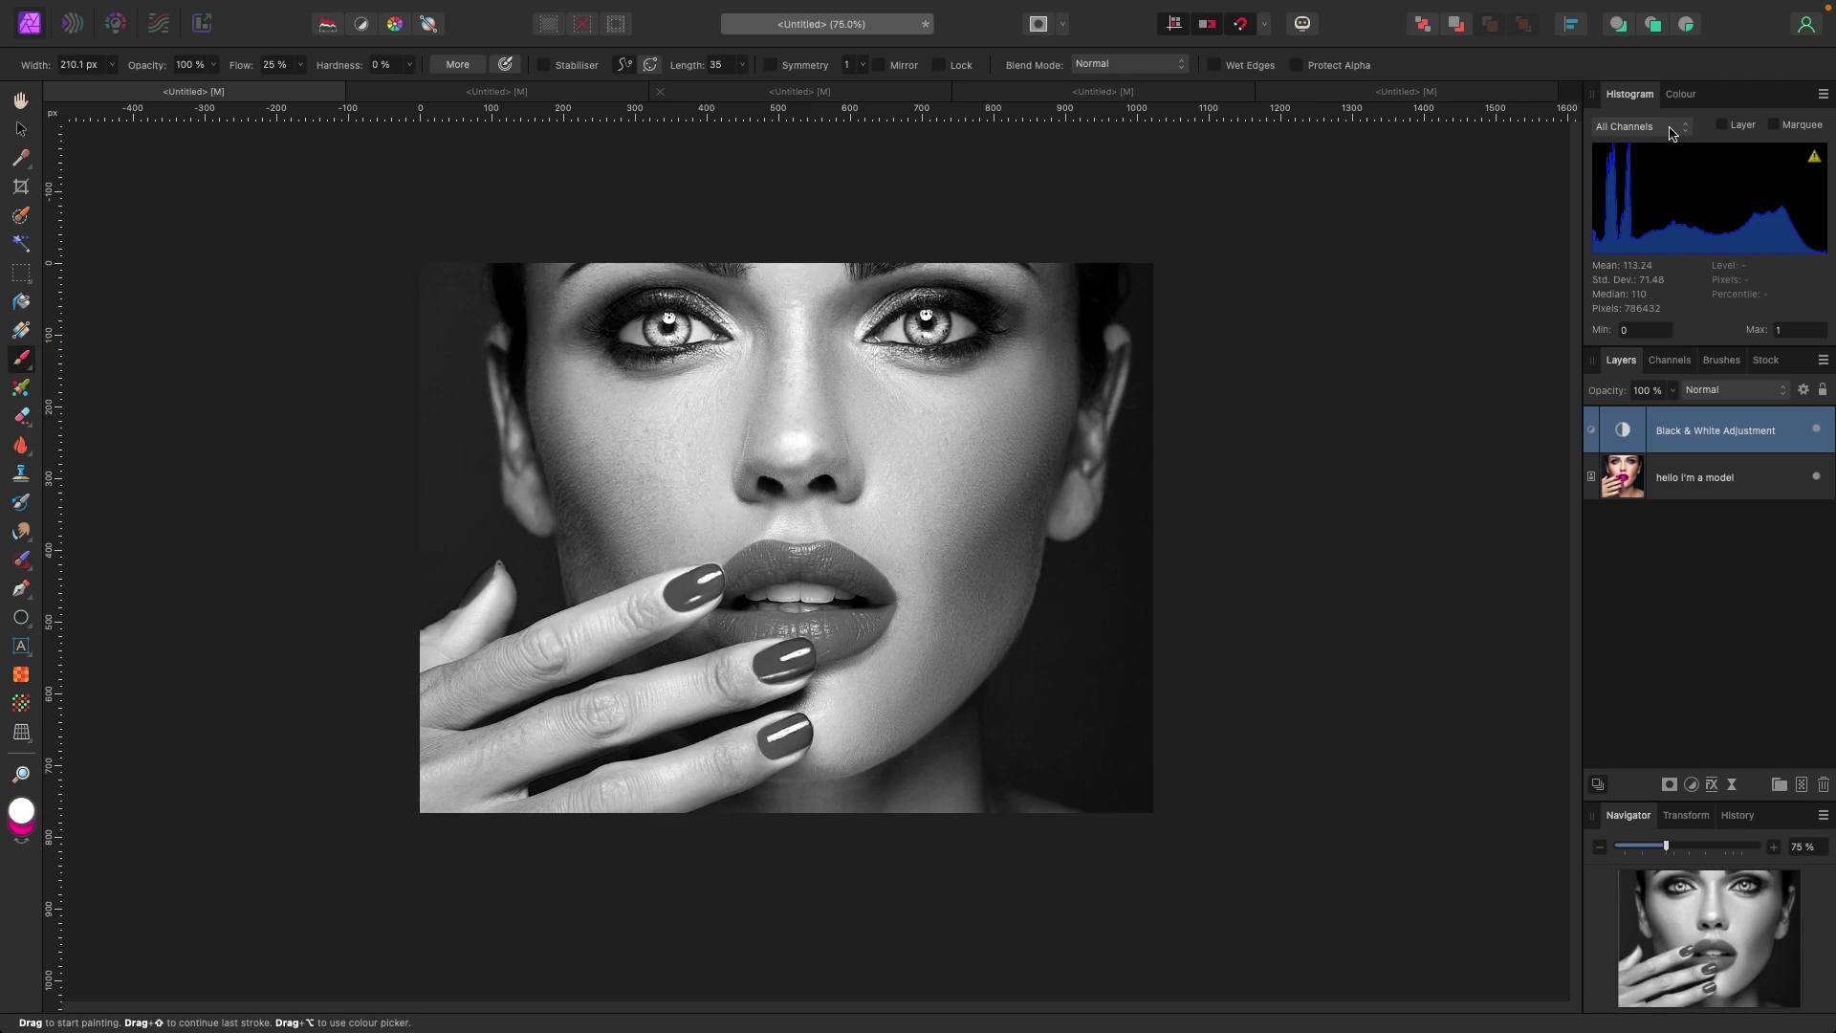
click(1681, 94)
drag(1687, 192, 1683, 153)
mouse_move(871, 578)
mouse_down()
mouse_move(811, 565)
mouse_move(833, 578)
mouse_up()
key(bracketleft)
key(bracketleft)
key(bracketleft)
key(bracketleft)
key(bracketleft)
key(bracketleft)
key(bracketleft)
key(bracketleft)
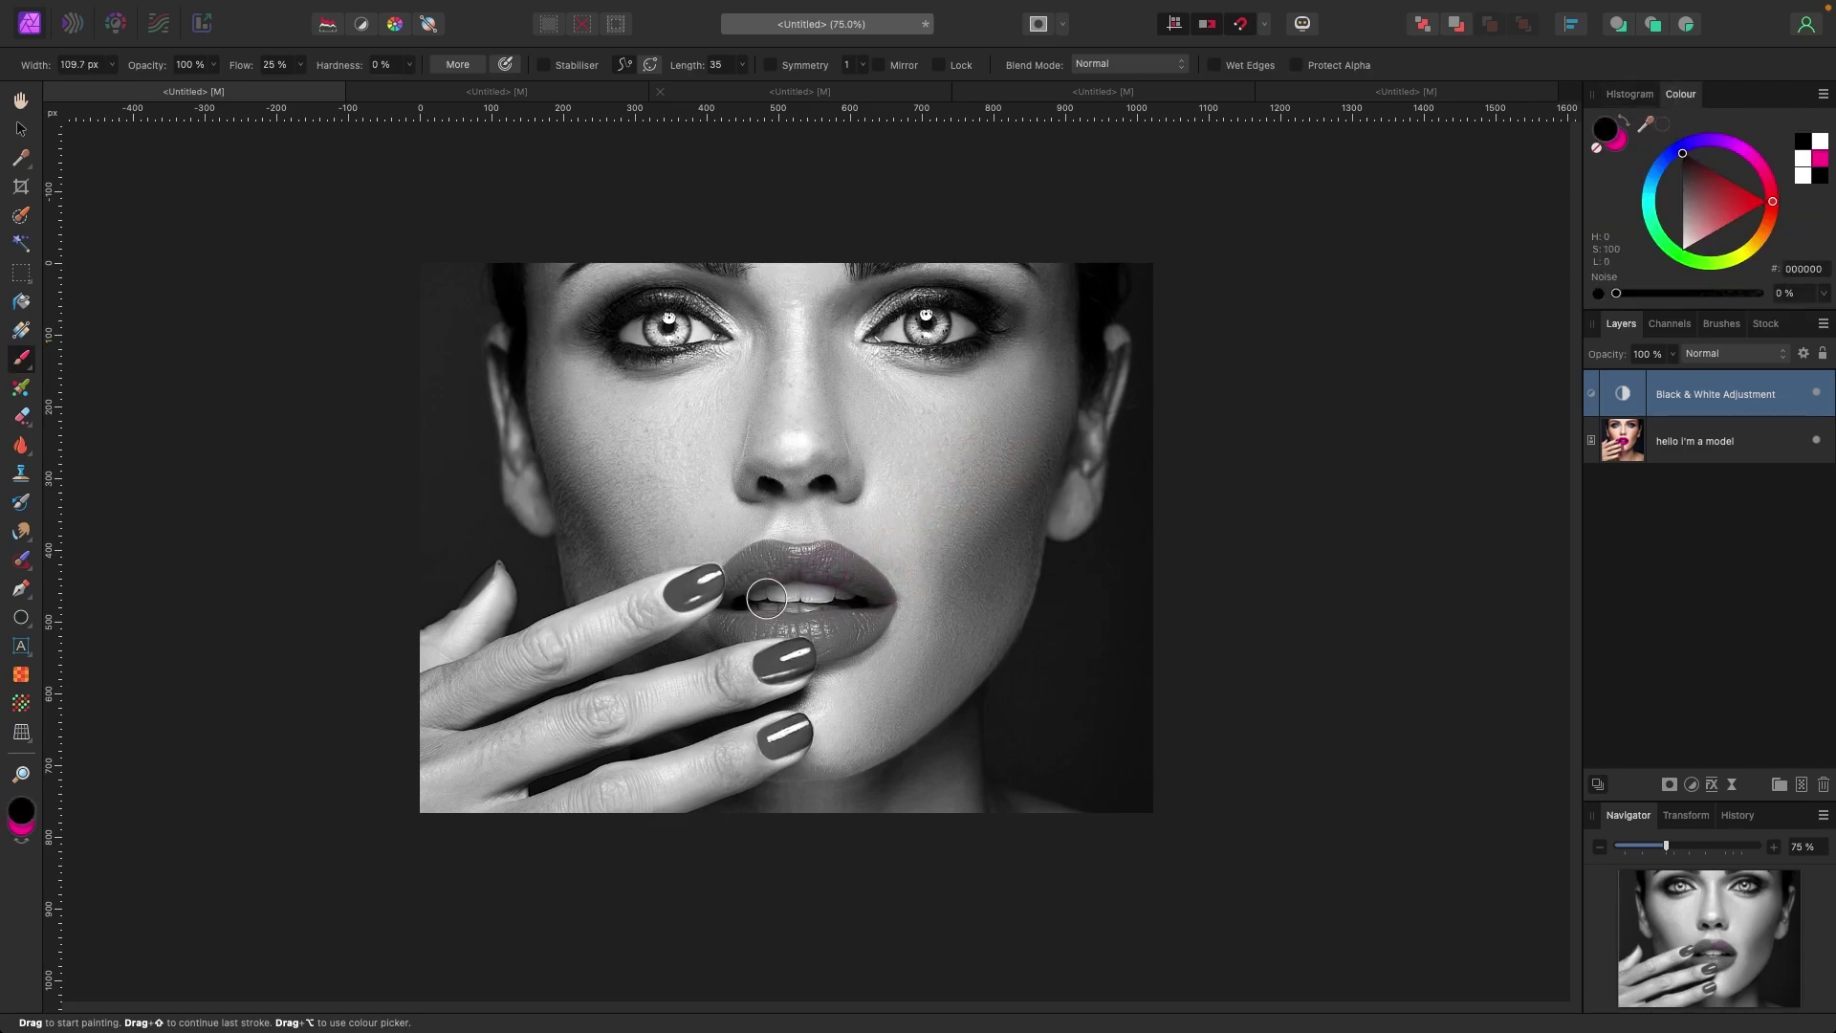
key(bracketleft)
mouse_move(727, 628)
mouse_down()
mouse_move(830, 649)
mouse_move(874, 629)
mouse_move(882, 597)
mouse_move(836, 554)
mouse_move(750, 559)
mouse_move(740, 576)
mouse_move(865, 585)
mouse_move(879, 602)
mouse_move(834, 624)
mouse_move(724, 622)
mouse_move(842, 627)
mouse_move(828, 652)
mouse_move(857, 637)
mouse_move(874, 579)
mouse_move(830, 554)
mouse_move(739, 591)
mouse_up()
Paint black over both irises and all the fingernails on the adjustment to restore their colour, using a smaller brush for the thumbnail
drag(647, 328, 669, 330)
drag(909, 325, 927, 317)
mouse_move(674, 576)
mouse_down()
mouse_move(681, 598)
mouse_move(712, 579)
mouse_move(683, 593)
mouse_move(707, 580)
mouse_move(772, 662)
mouse_move(796, 654)
mouse_move(775, 671)
mouse_move(803, 656)
mouse_move(773, 741)
mouse_move(802, 727)
mouse_move(770, 738)
mouse_up()
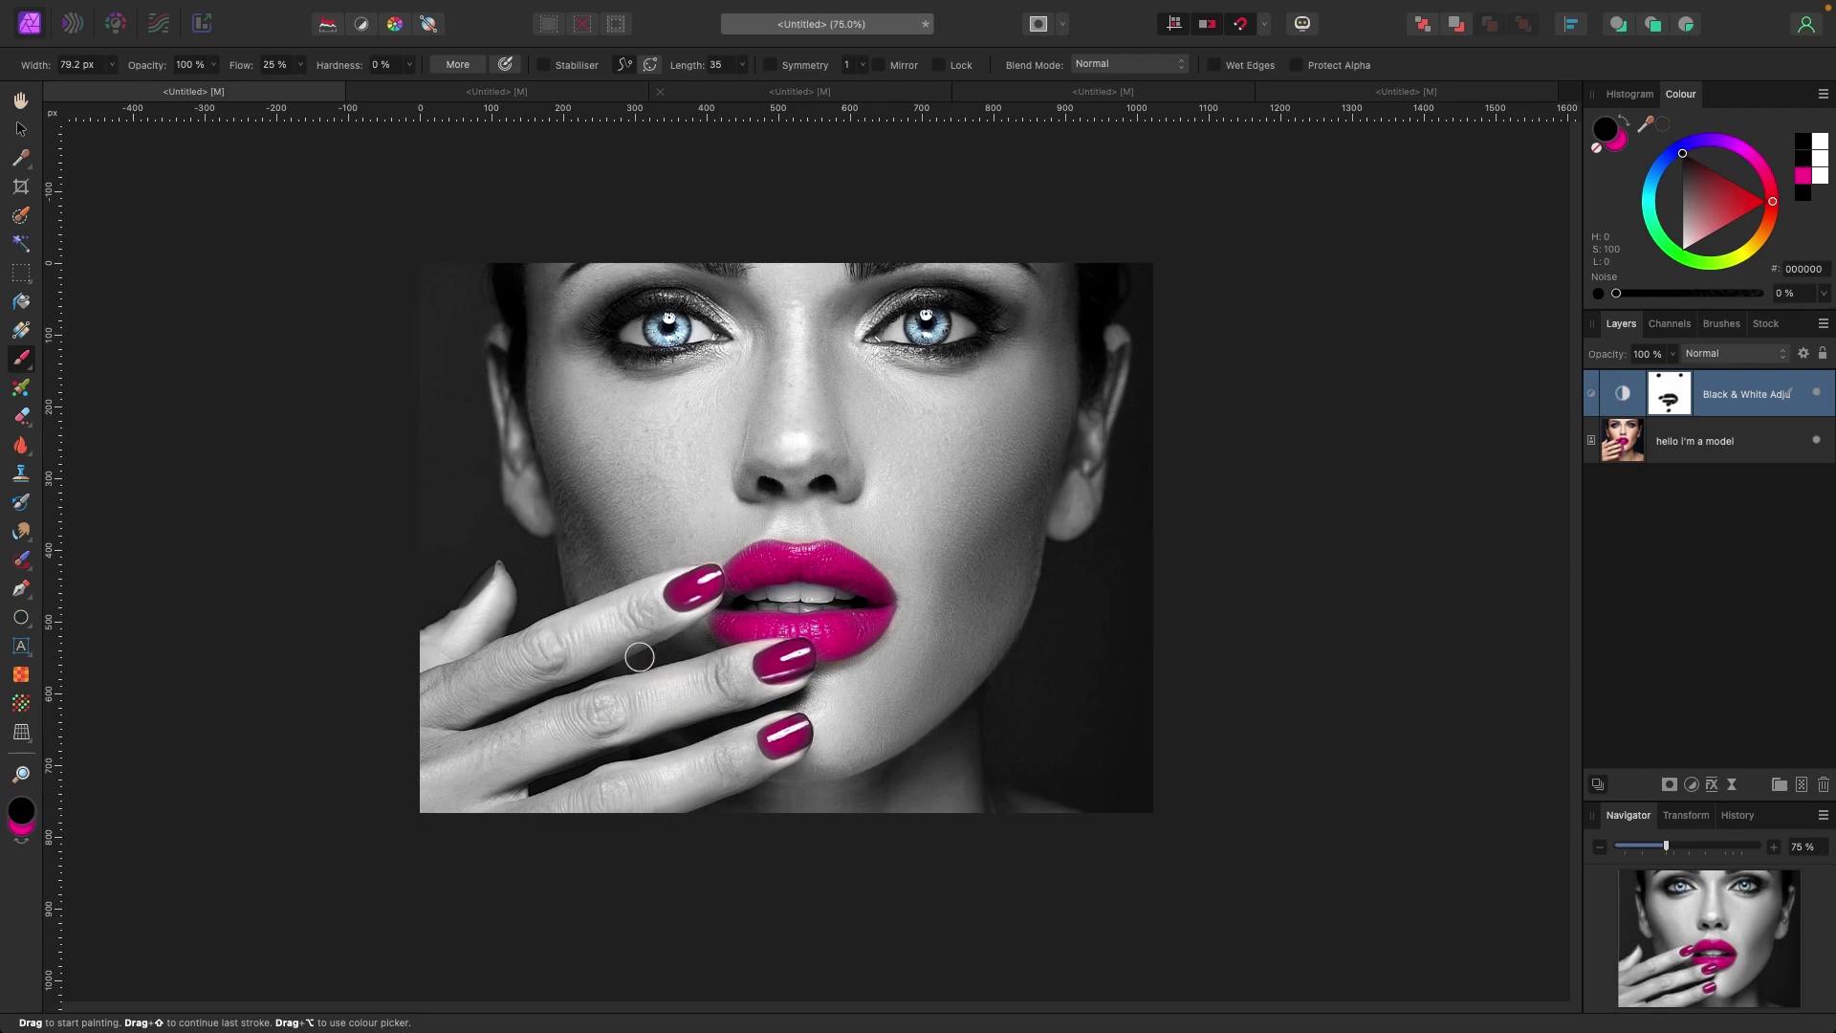
key(bracketleft)
key(bracketleft)
key(bracketleft)
mouse_move(466, 600)
mouse_down()
mouse_move(493, 571)
mouse_move(460, 601)
mouse_up()
Switch the brush colour to white (FFFFFF) and paint over both eyes to return them to black and white
drag(1705, 199, 1682, 249)
key(bracketright)
key(bracketright)
key(bracketright)
drag(922, 326, 935, 331)
mouse_move(651, 337)
mouse_down()
mouse_move(703, 333)
mouse_move(681, 340)
mouse_up()
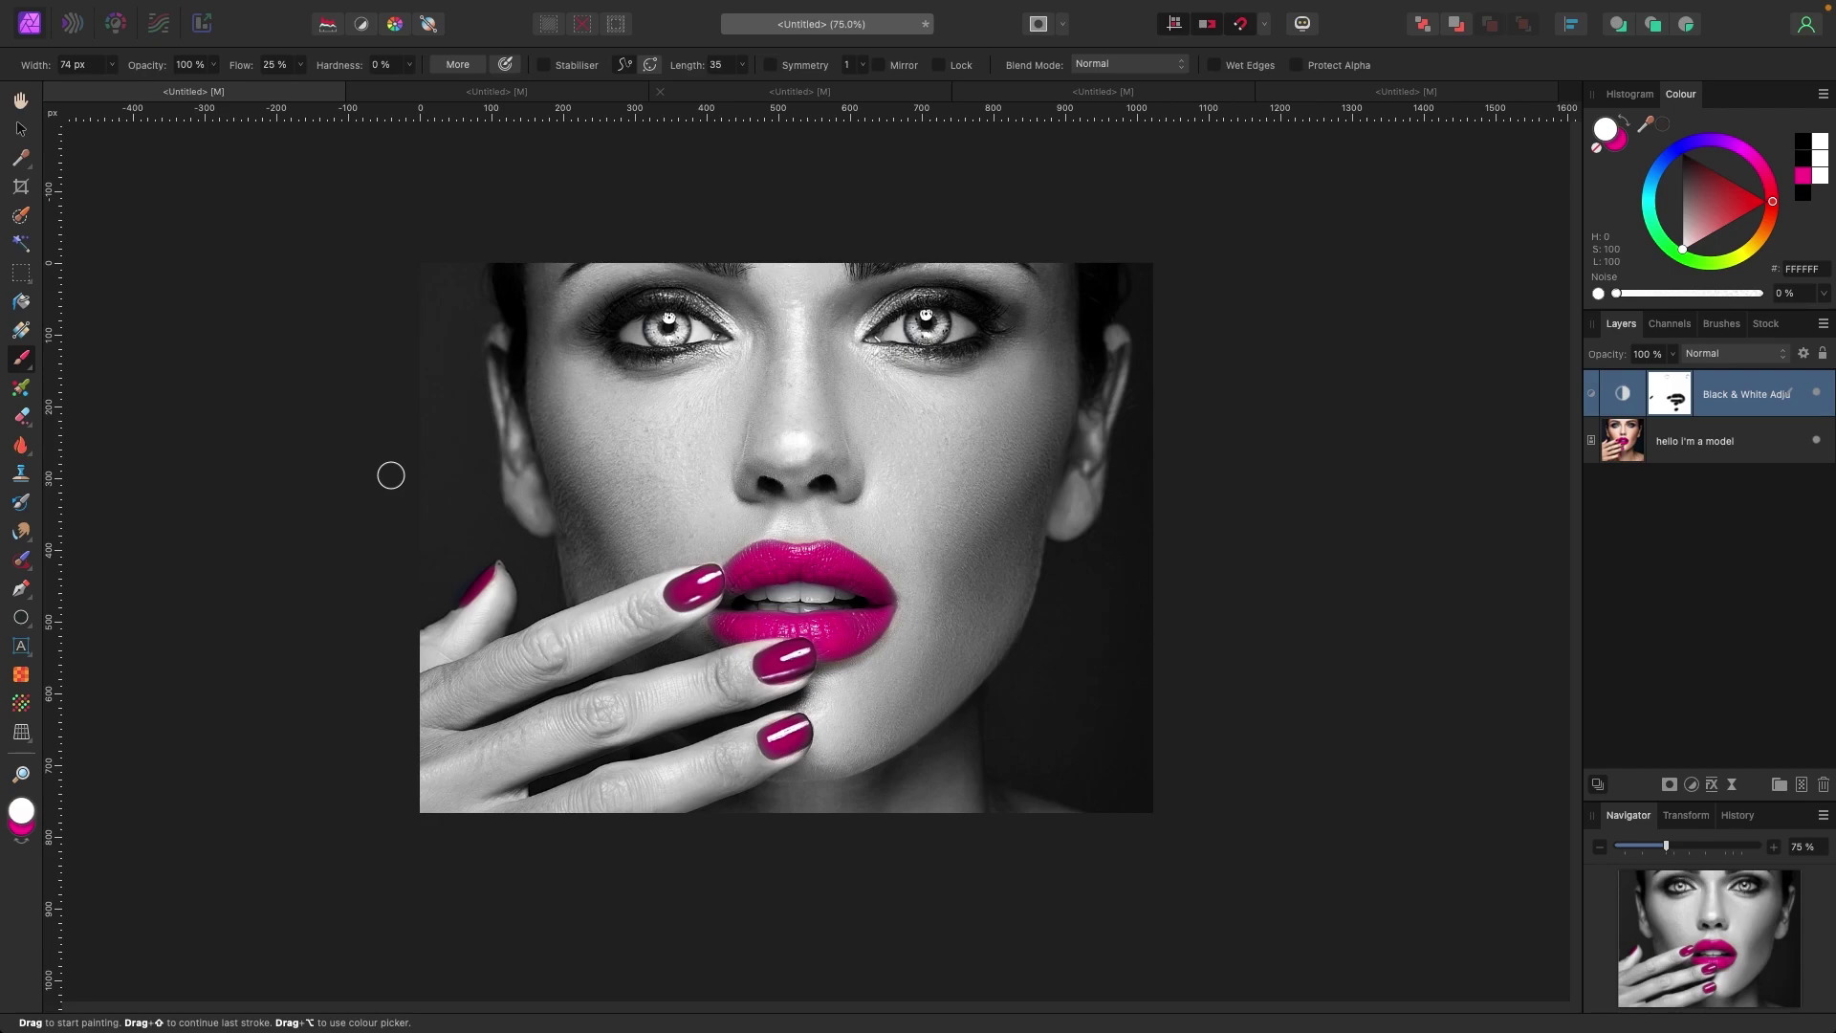
Switch to the train track document and toggle the man's layer off and on to view the background separately
click(467, 96)
key(v)
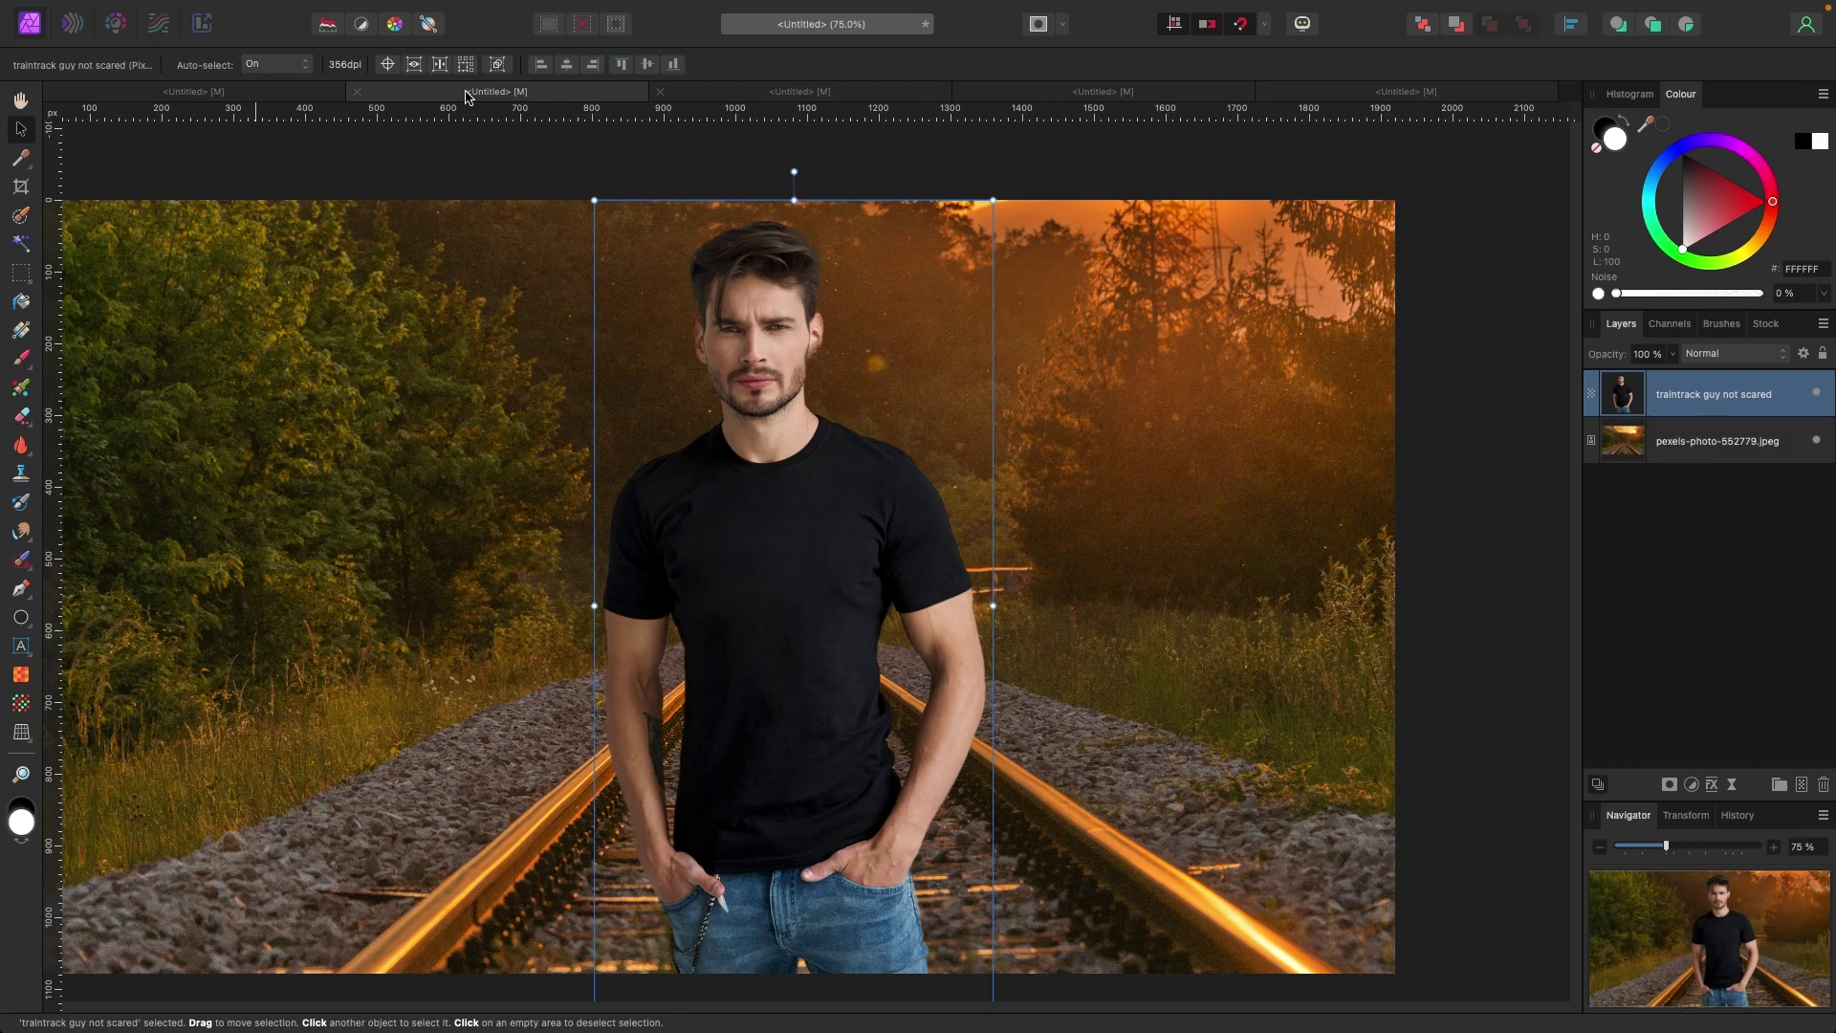
click(1446, 380)
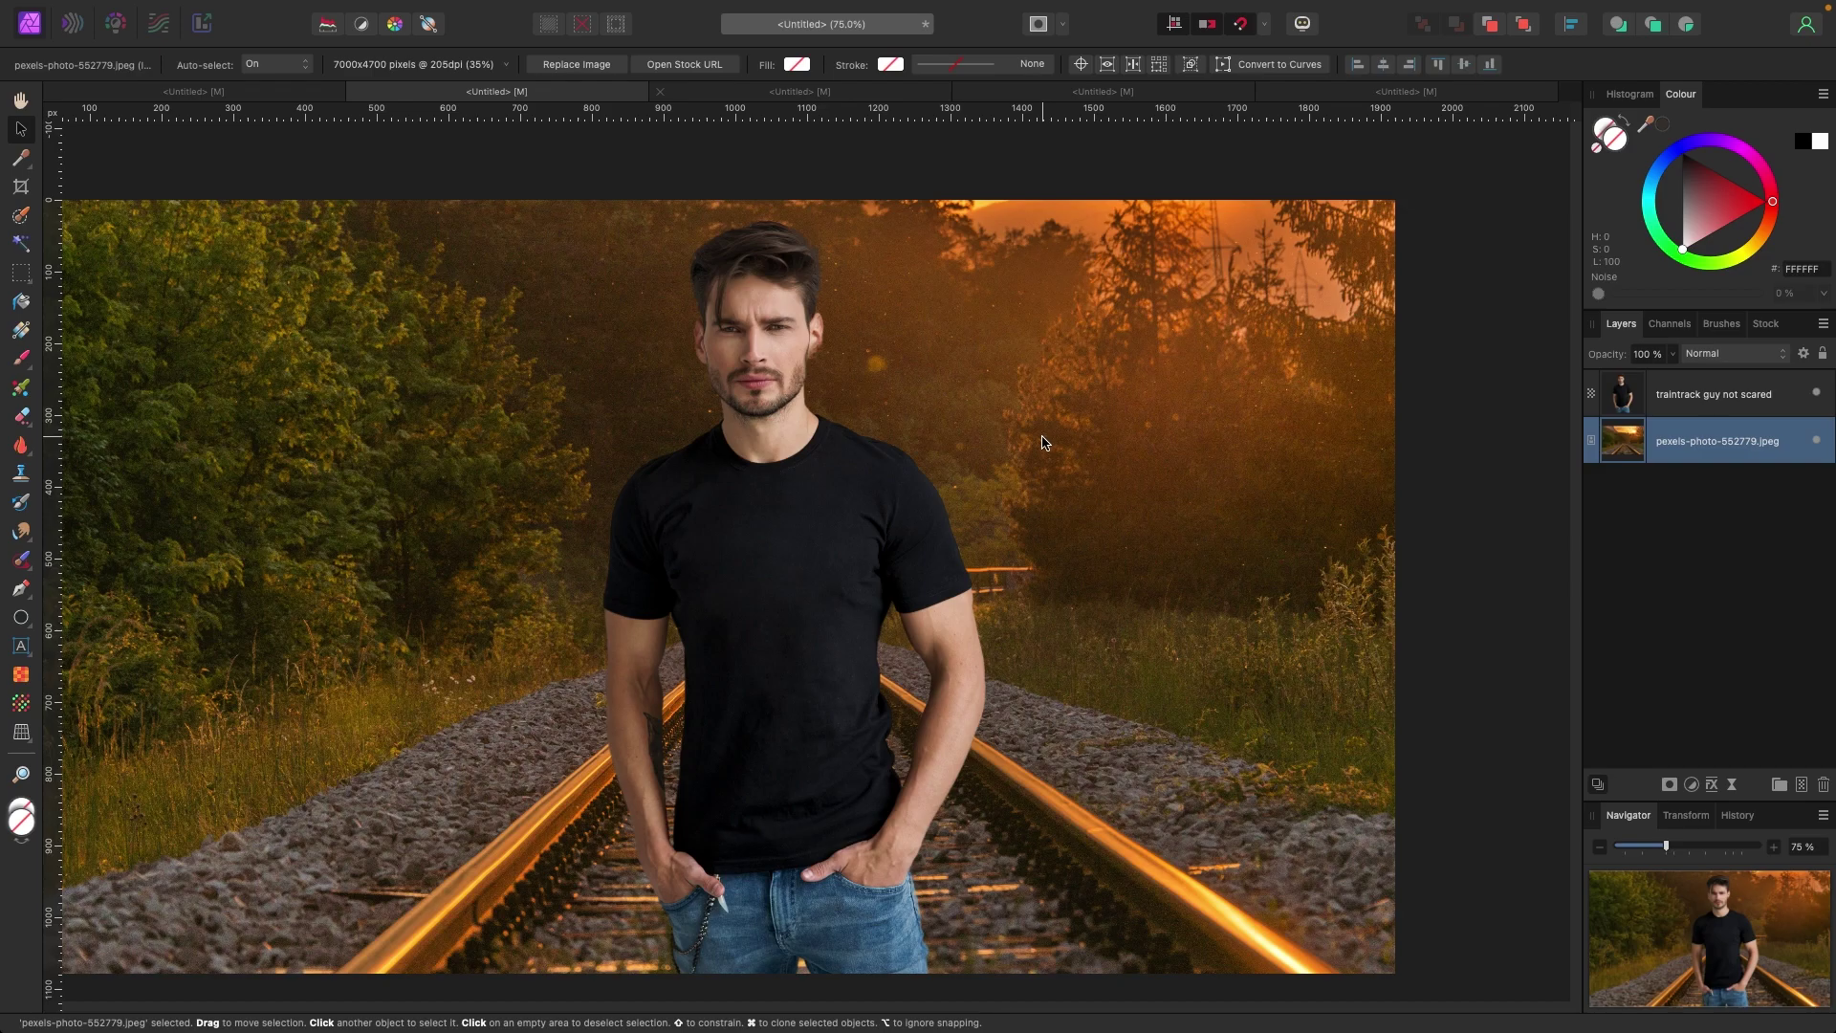
click(1816, 393)
click(1816, 394)
Add a White Balance adjustment above the "traintrack guy not scared" layer
click(1692, 398)
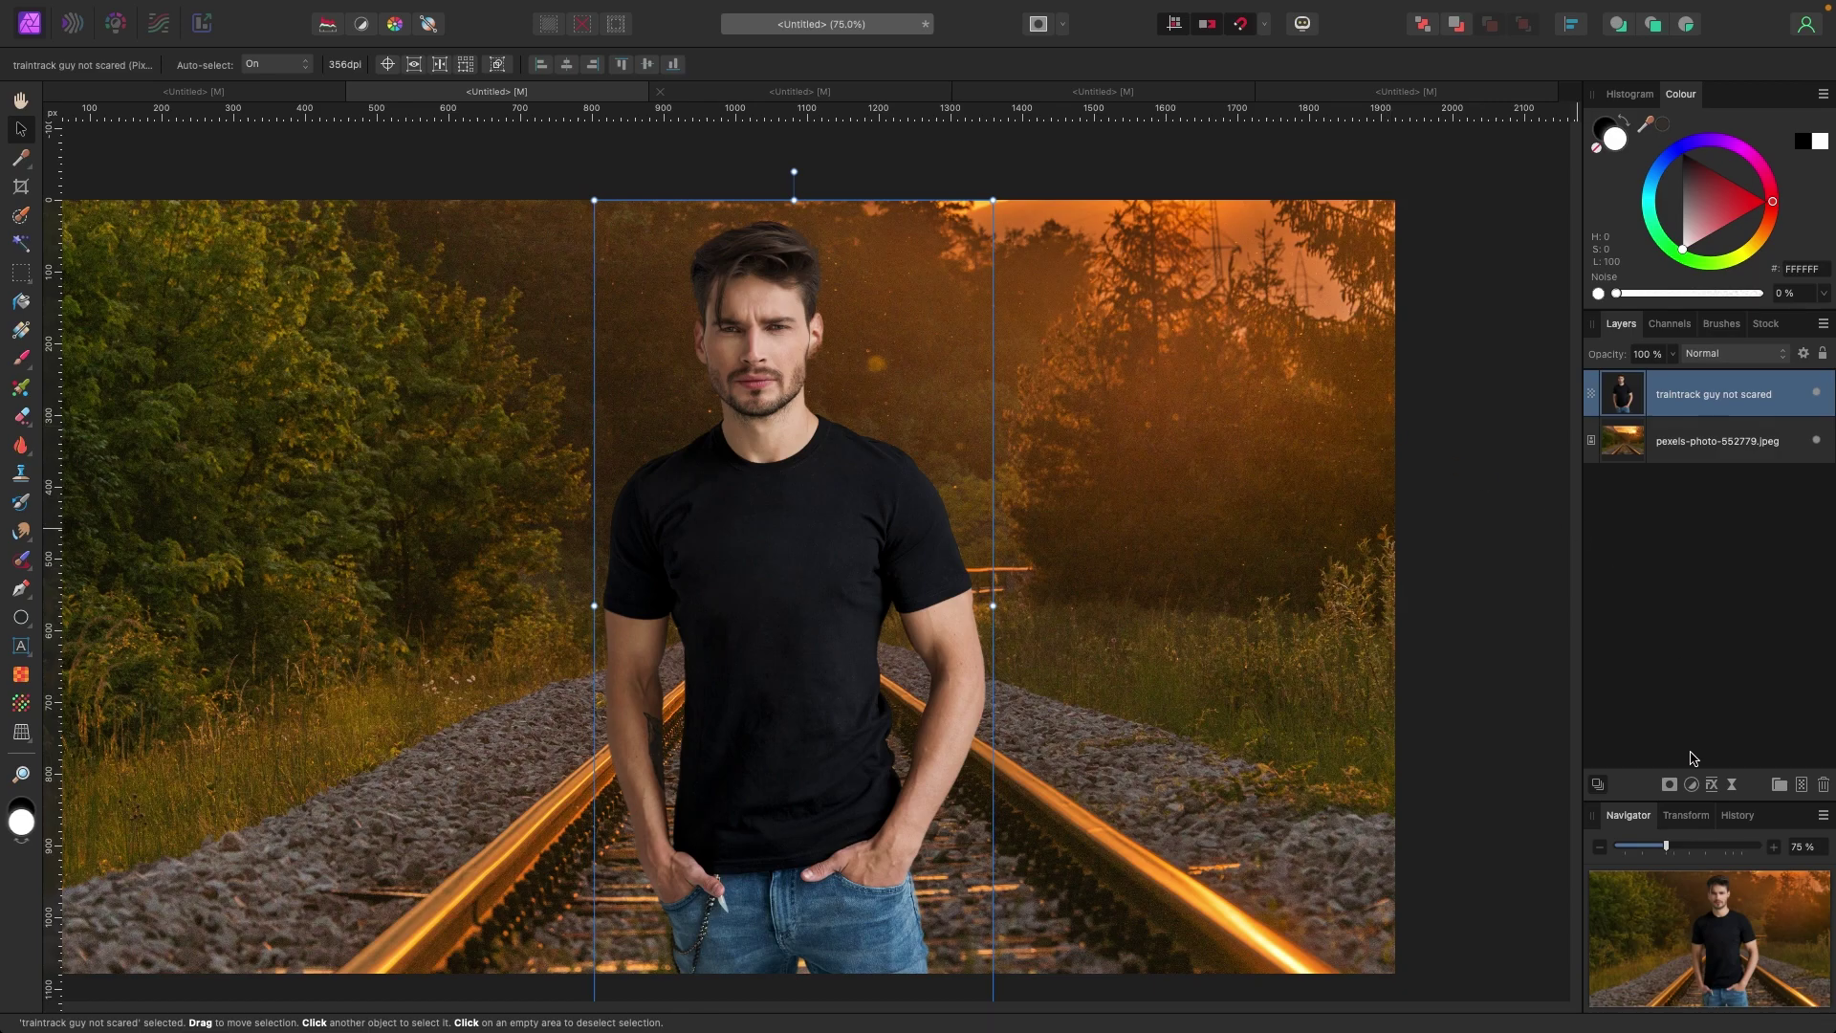
click(1692, 790)
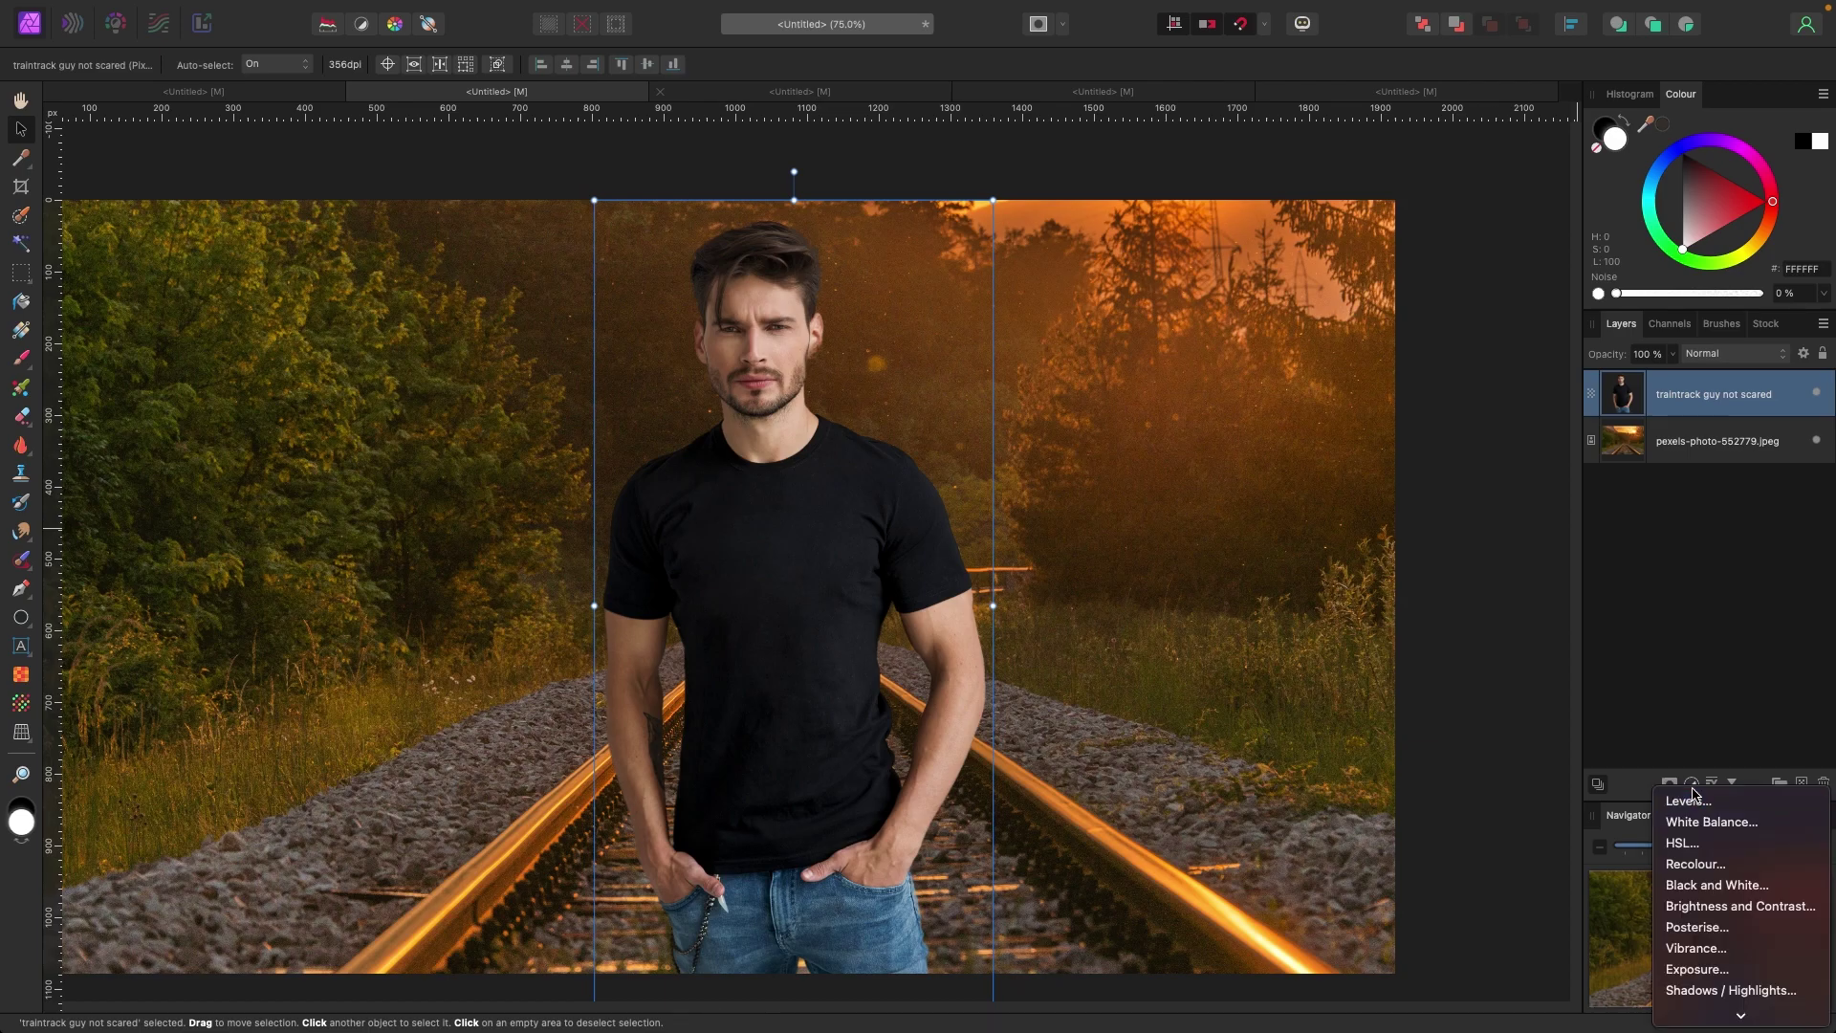
click(1712, 738)
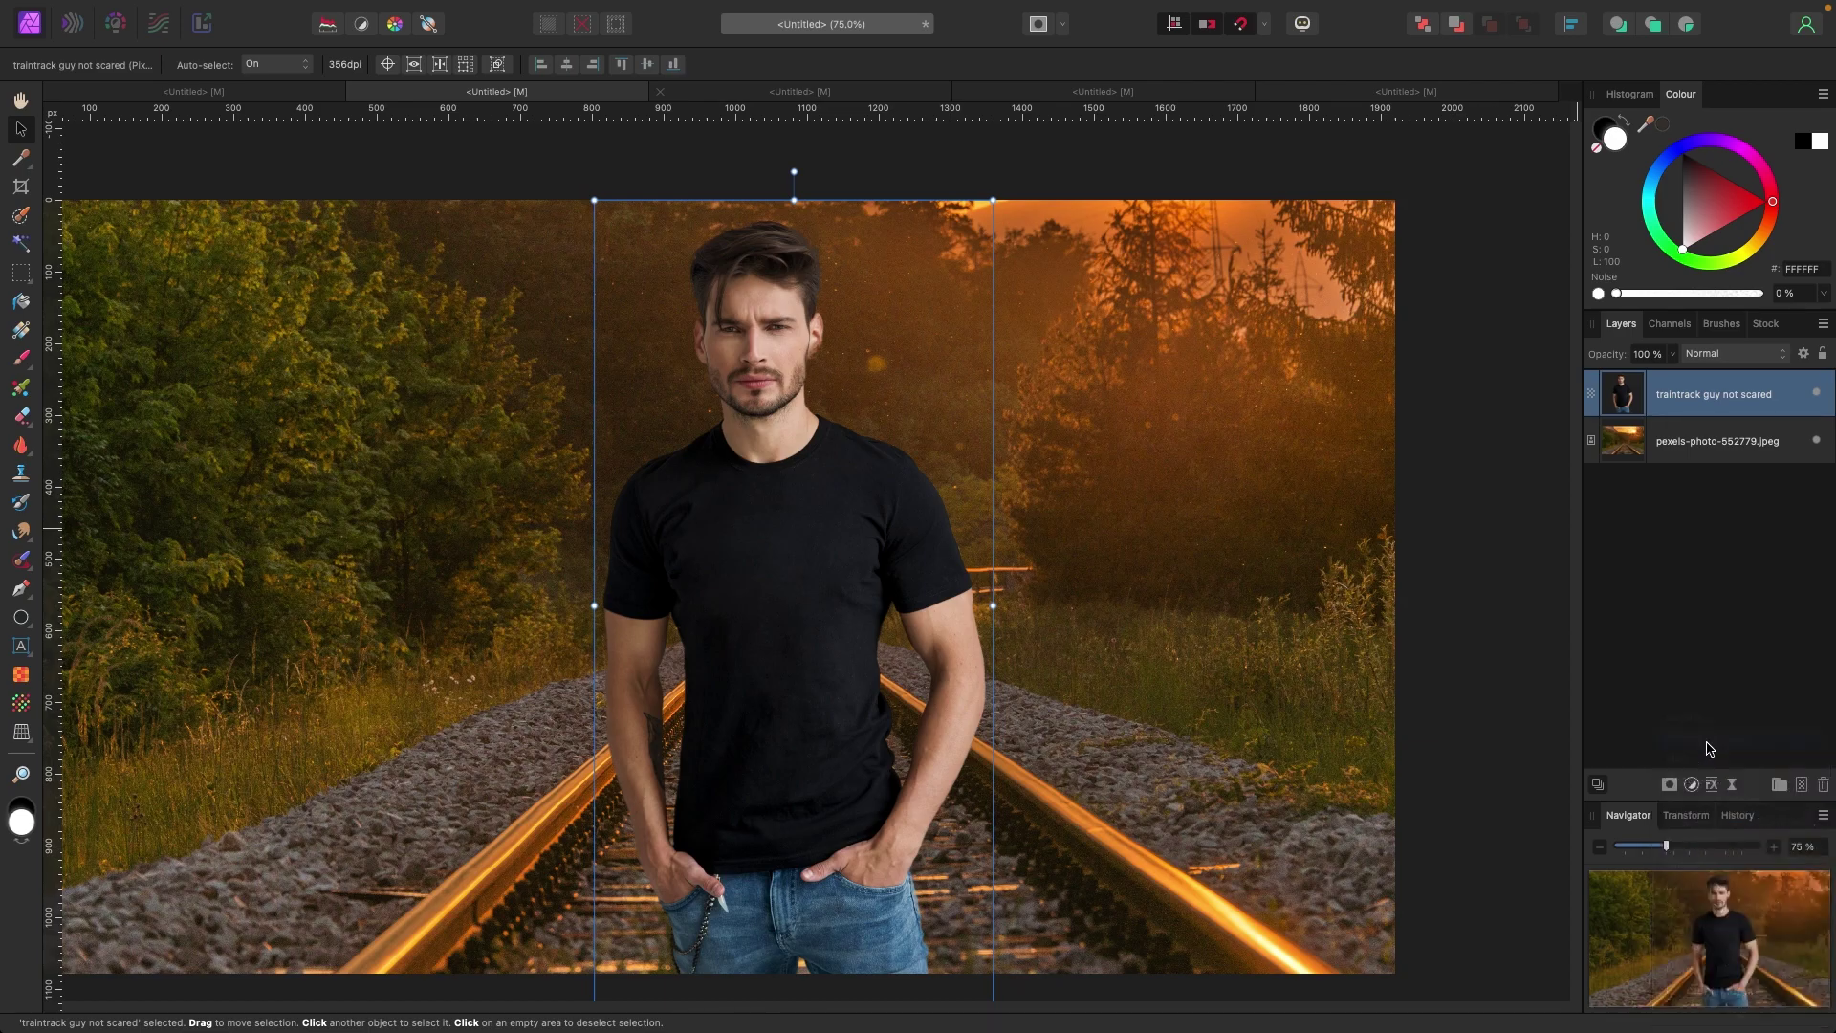
drag(1336, 539, 1311, 445)
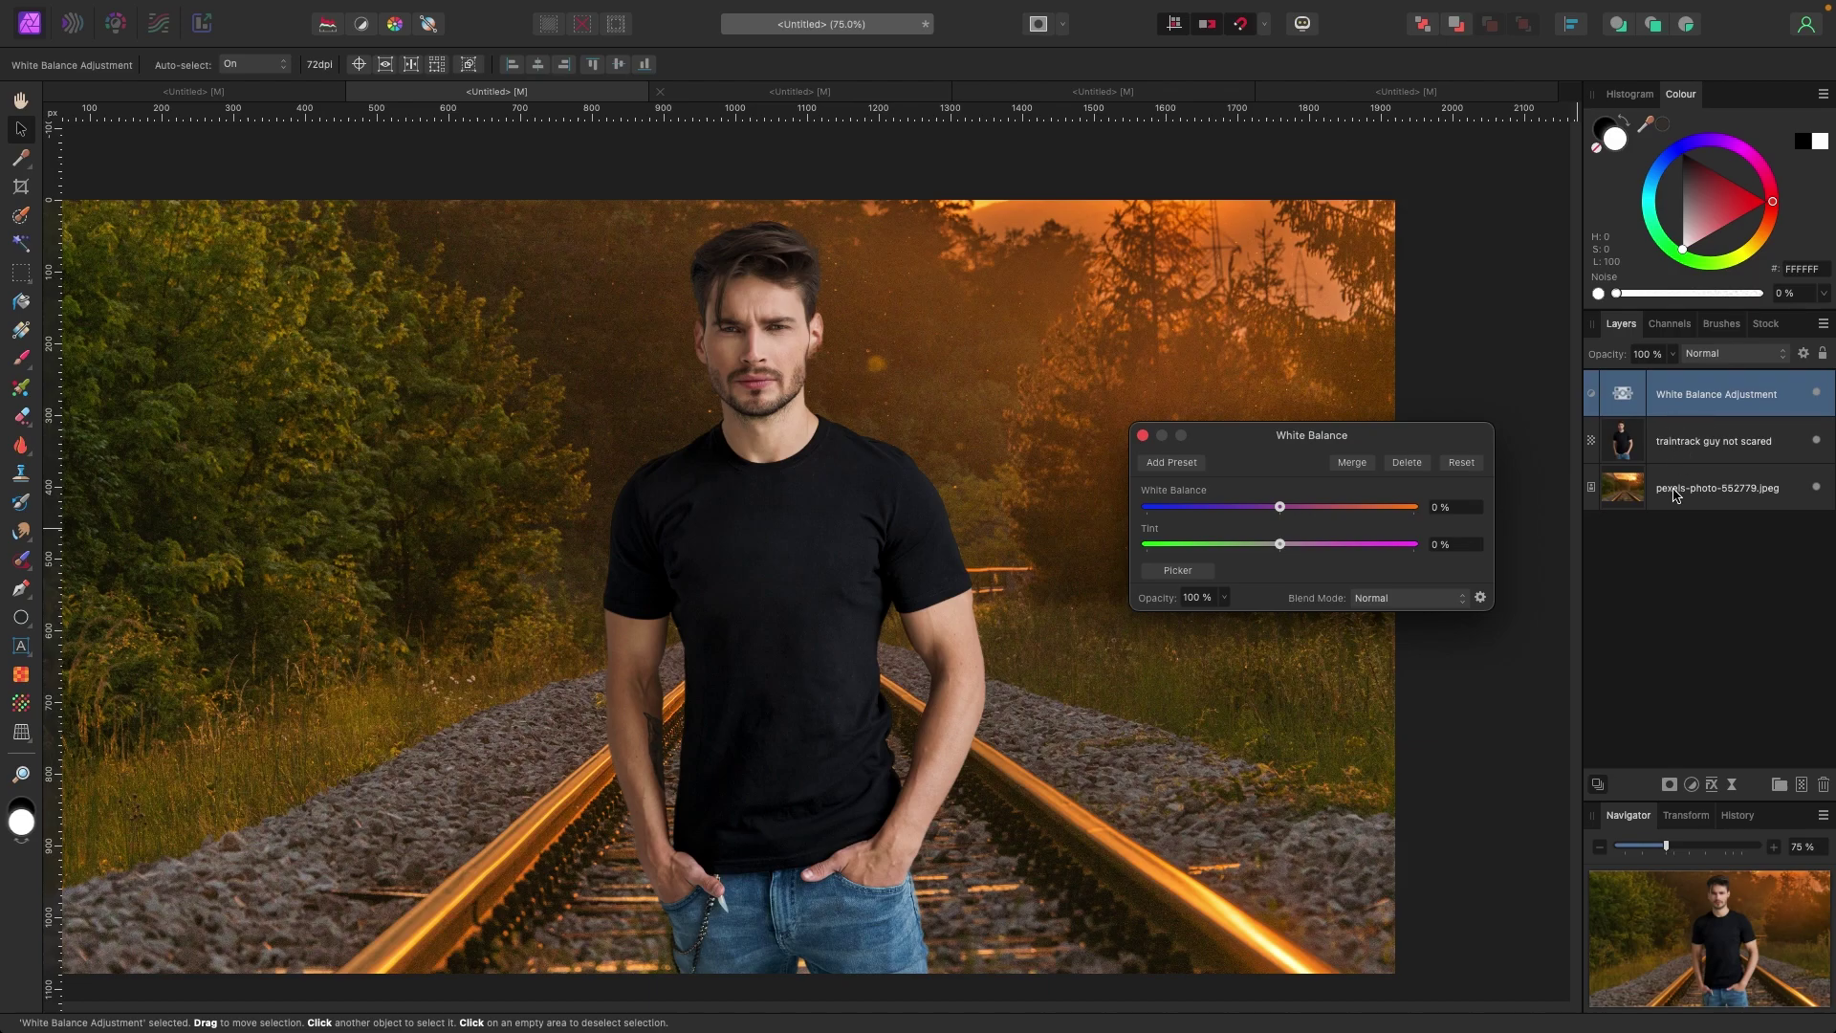
Nest the White Balance adjustment inside the man's layer, set White Balance to 30%, and close its settings
mouse_move(1282, 508)
mouse_down()
mouse_move(1125, 509)
mouse_move(1282, 512)
mouse_up()
drag(1736, 397, 1738, 447)
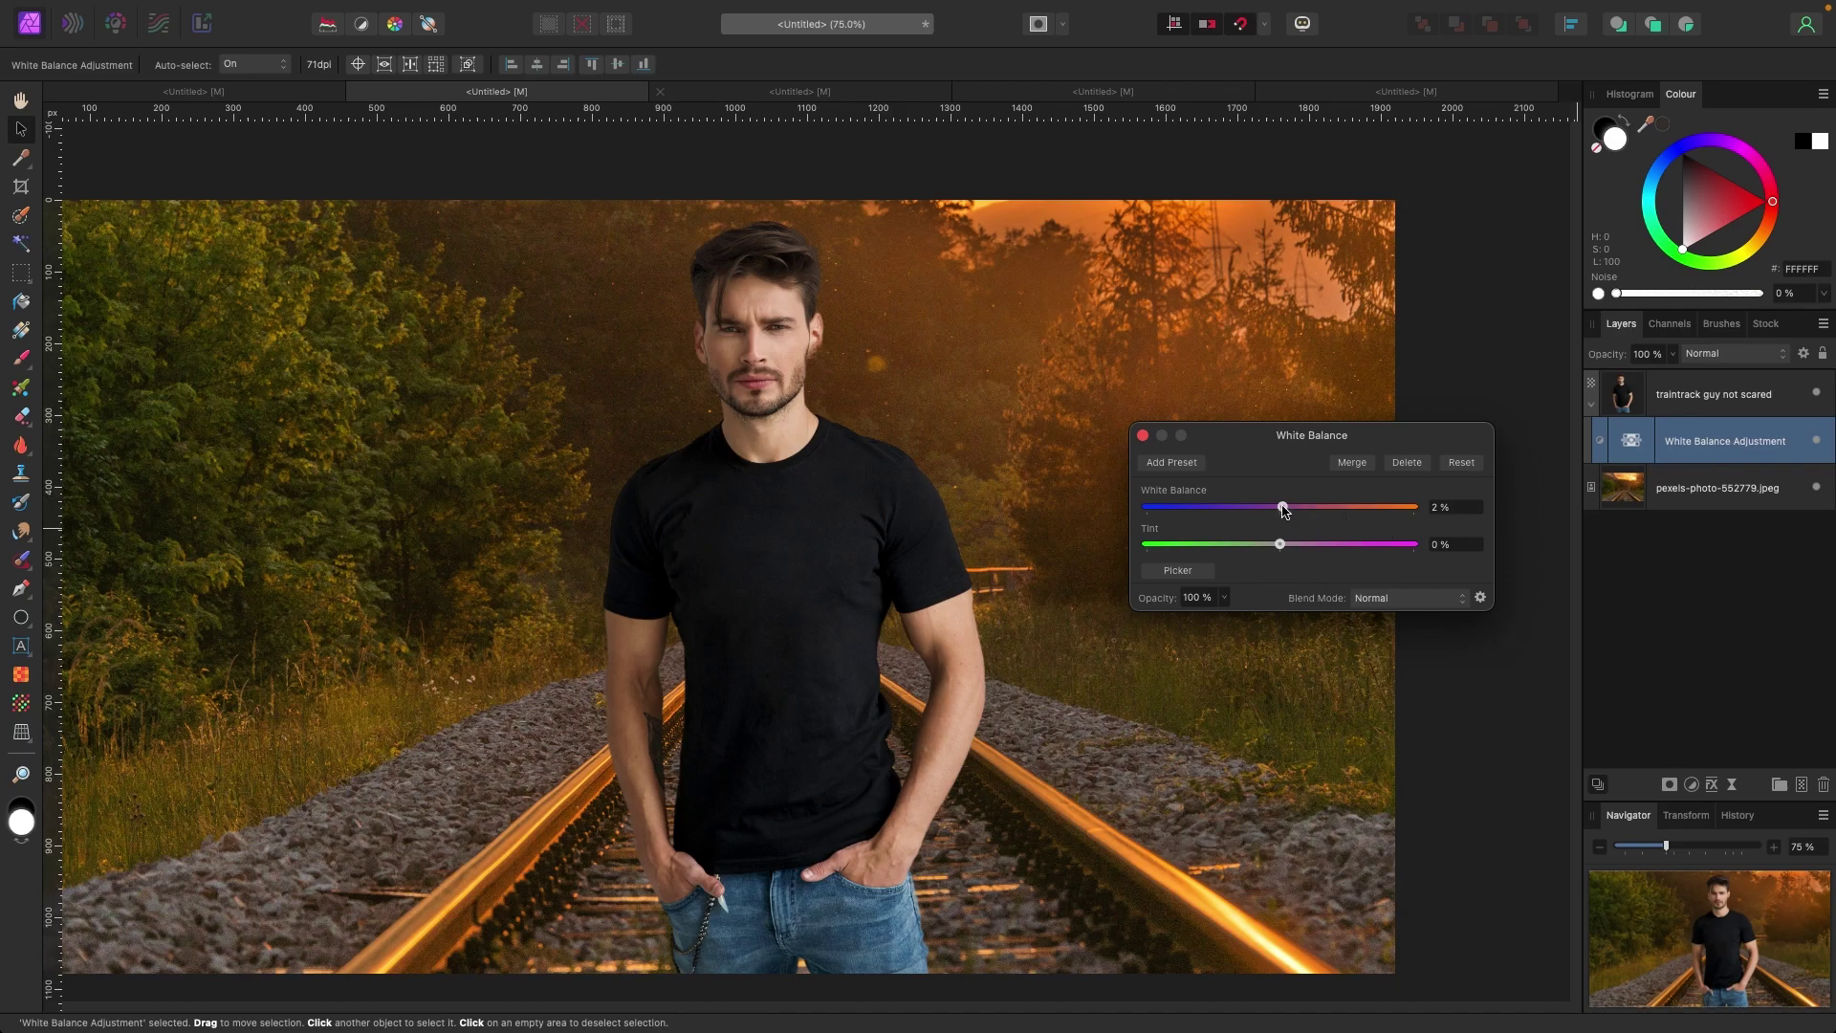
drag(1284, 510, 1324, 511)
click(1143, 436)
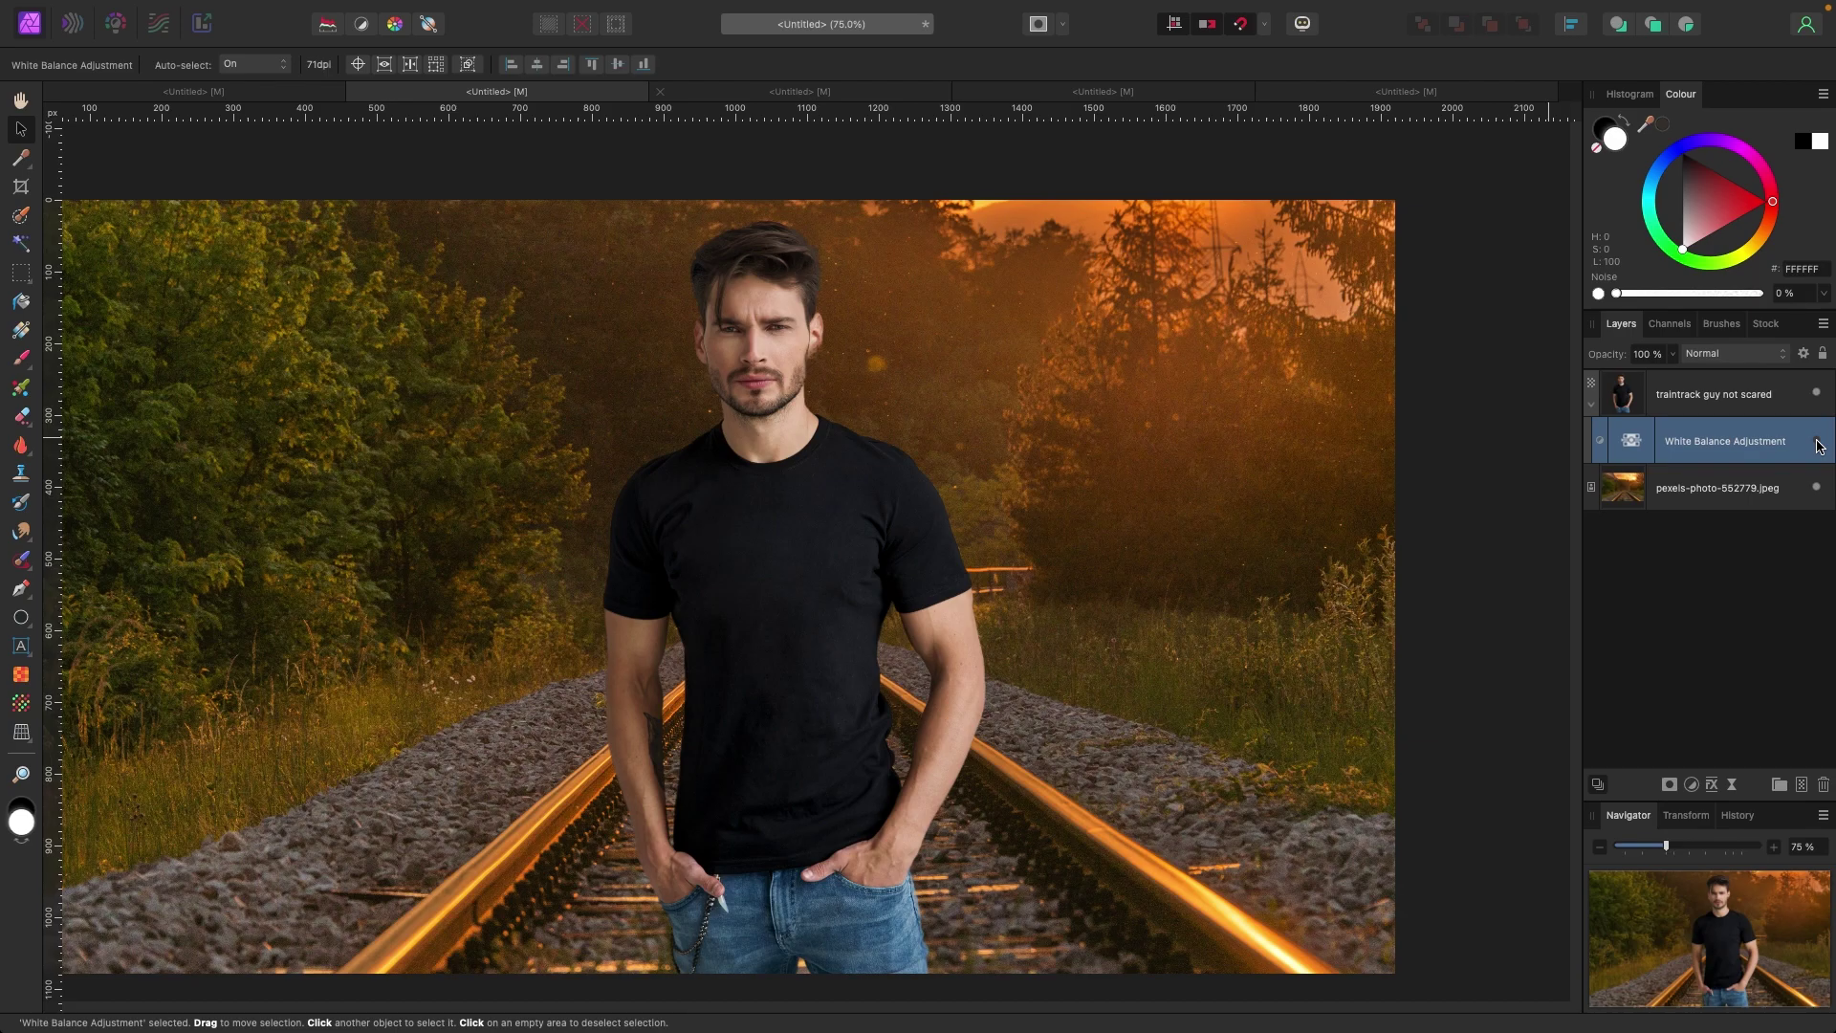
Reopen the man's White Balance adjustment, reduce its warmth slightly, and close its settings
key(super+minus)
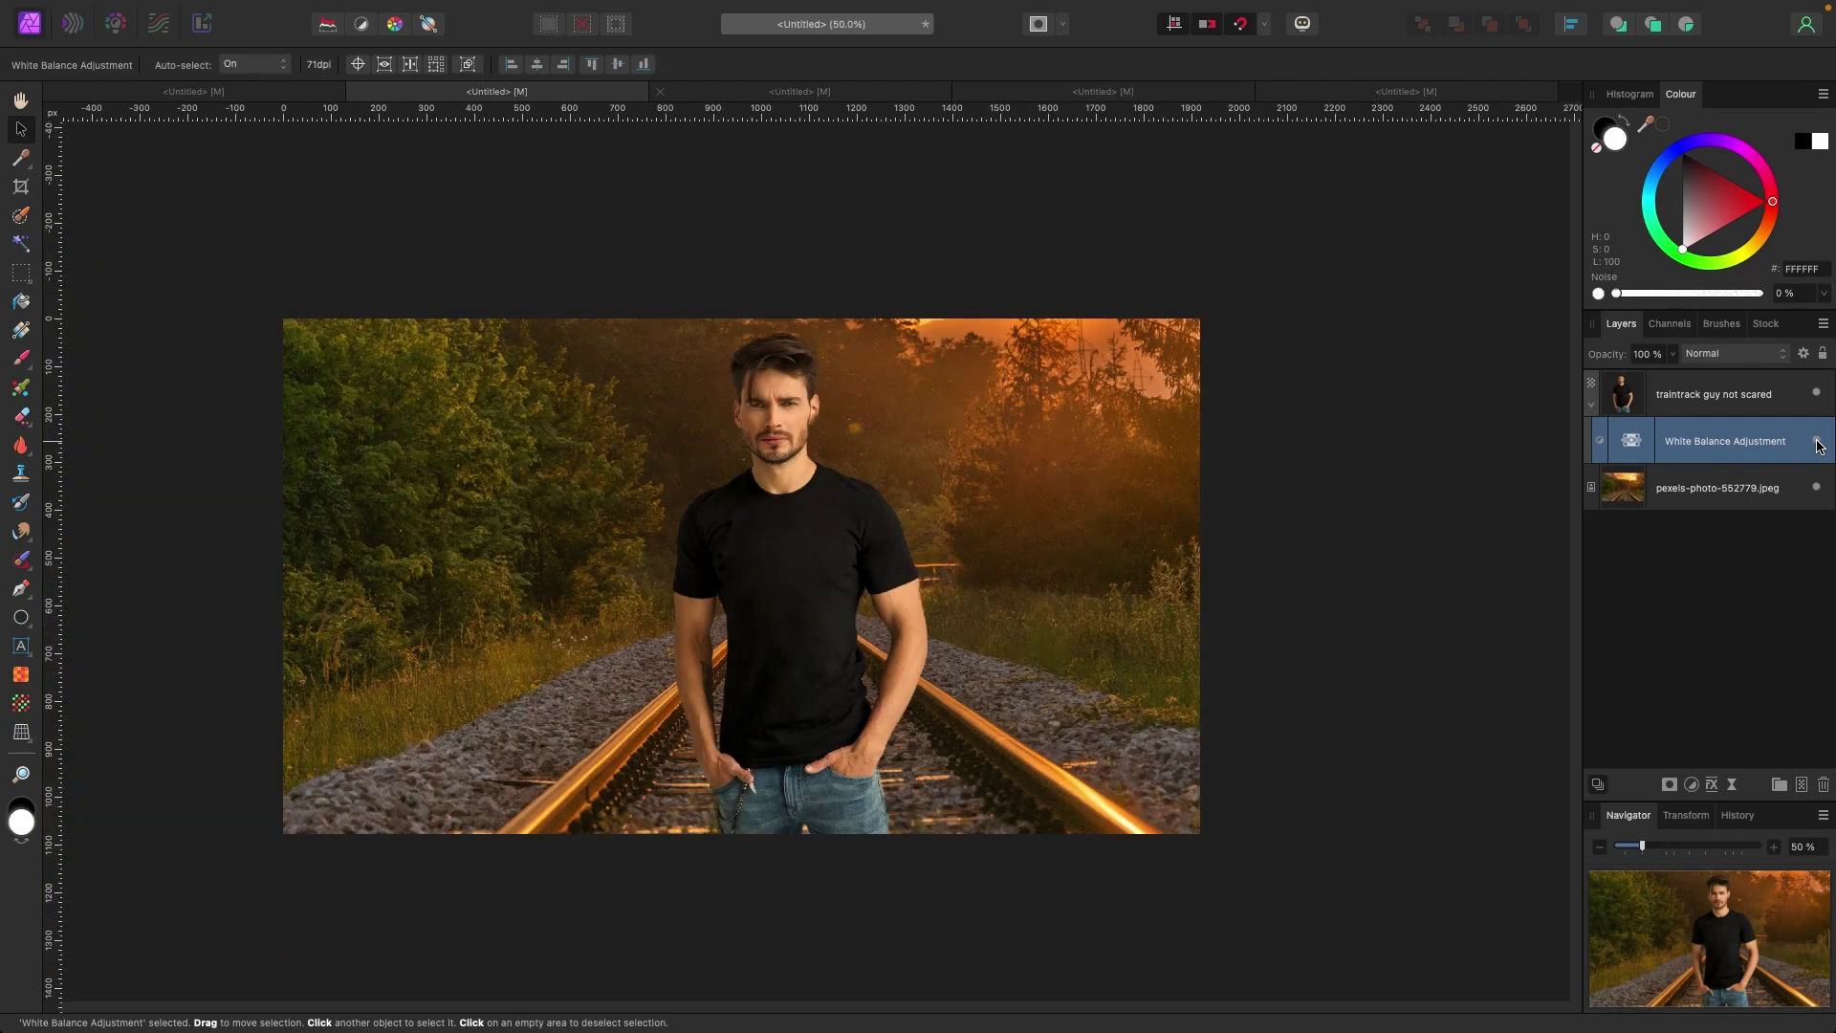
key(super+plus)
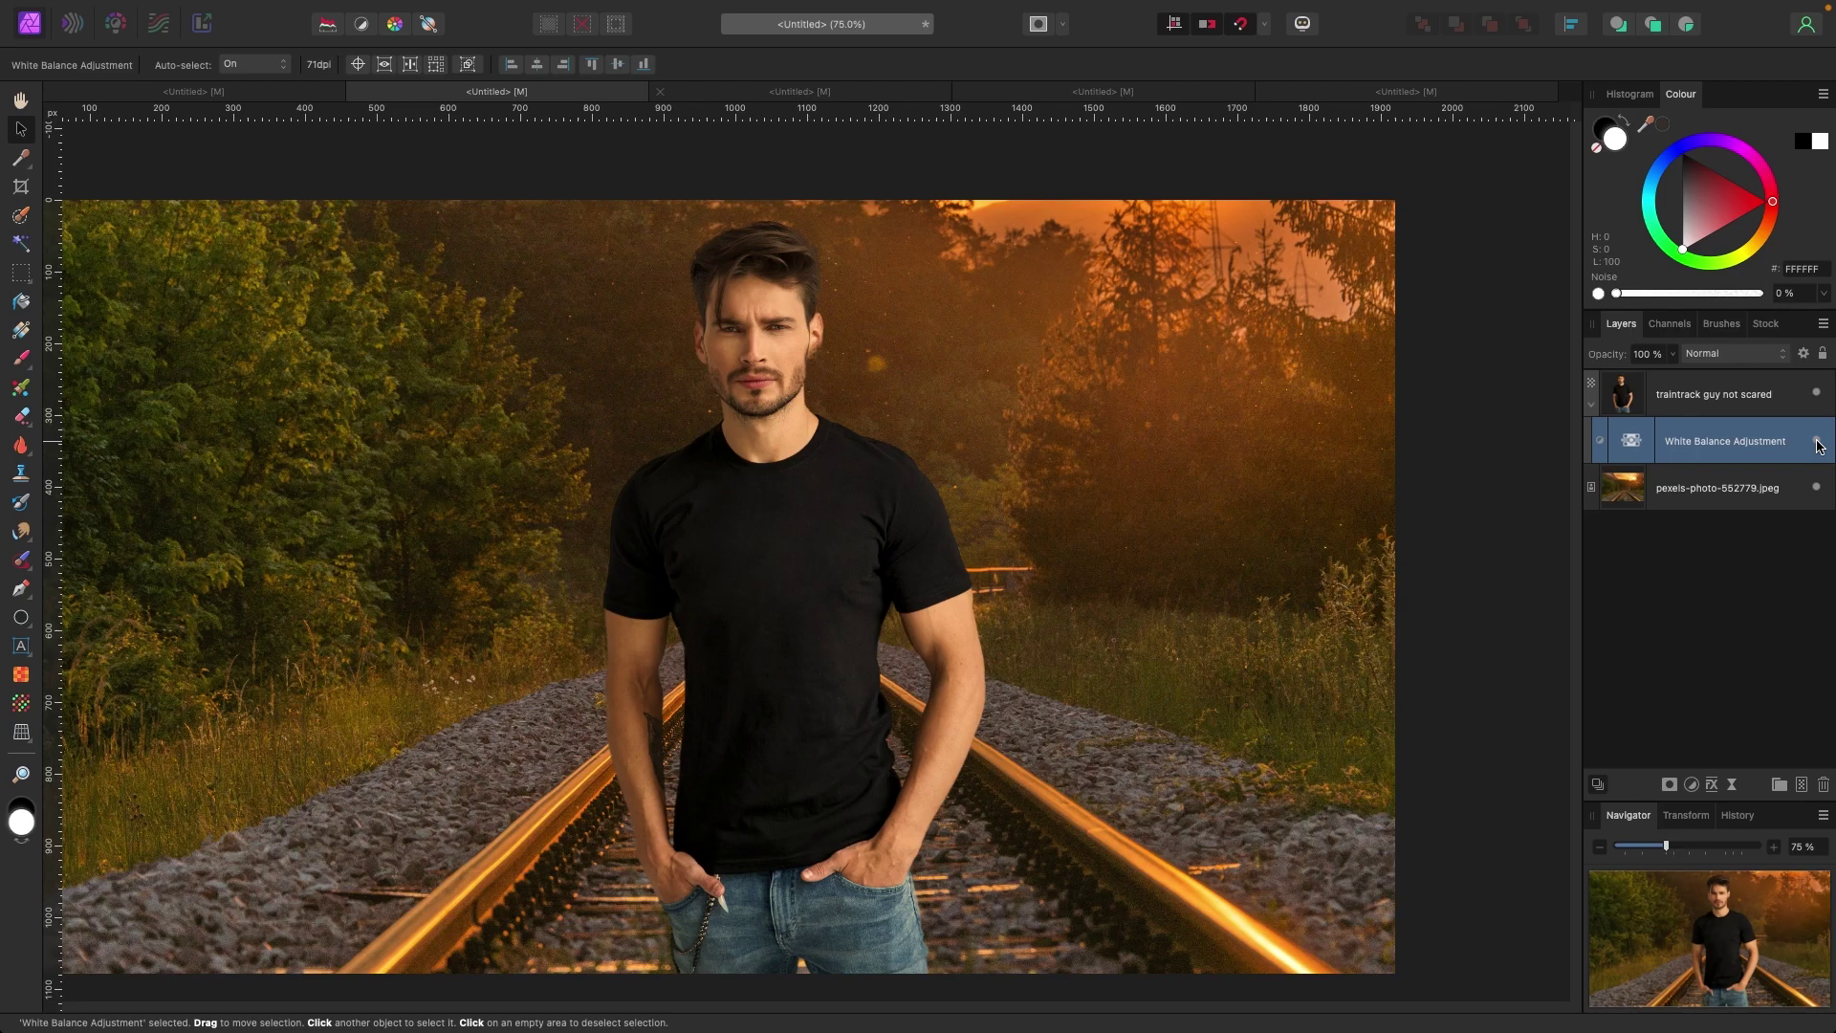
double_click(1634, 452)
drag(1388, 436, 1380, 415)
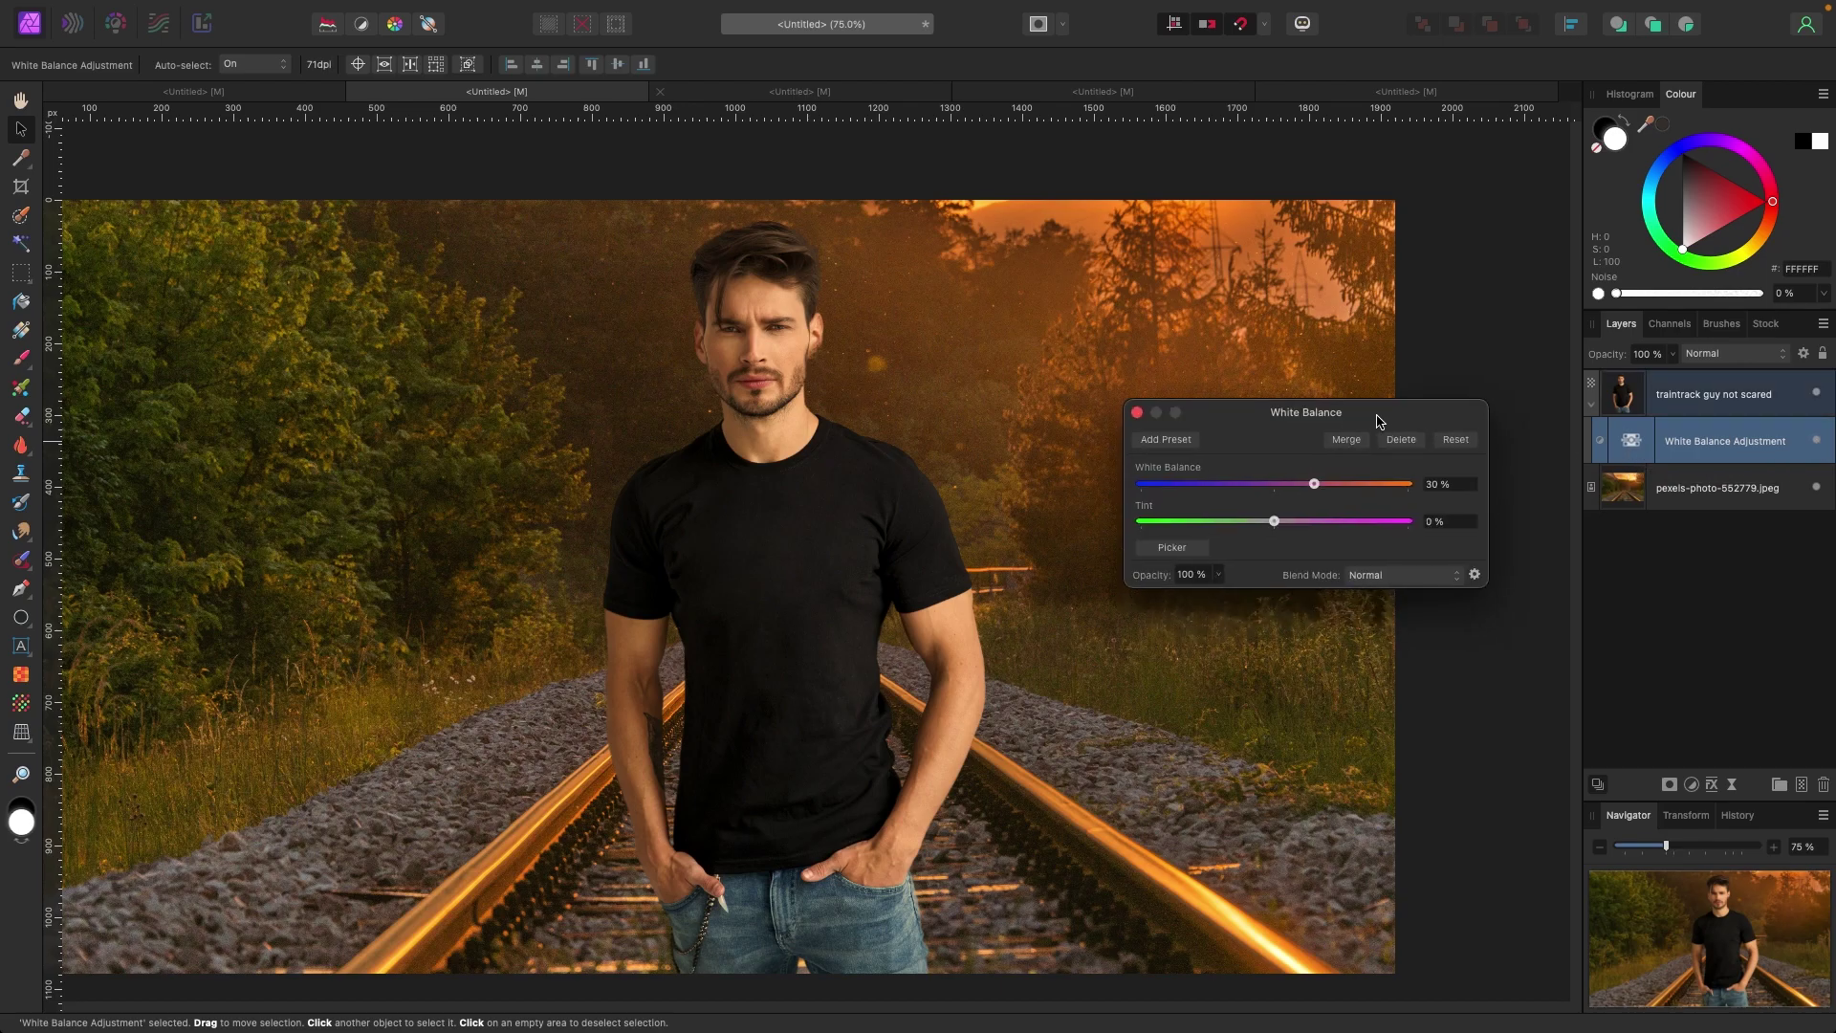
mouse_move(1314, 484)
mouse_down()
mouse_move(1228, 484)
mouse_move(1368, 486)
mouse_move(1293, 485)
mouse_move(1309, 492)
mouse_up()
click(1138, 414)
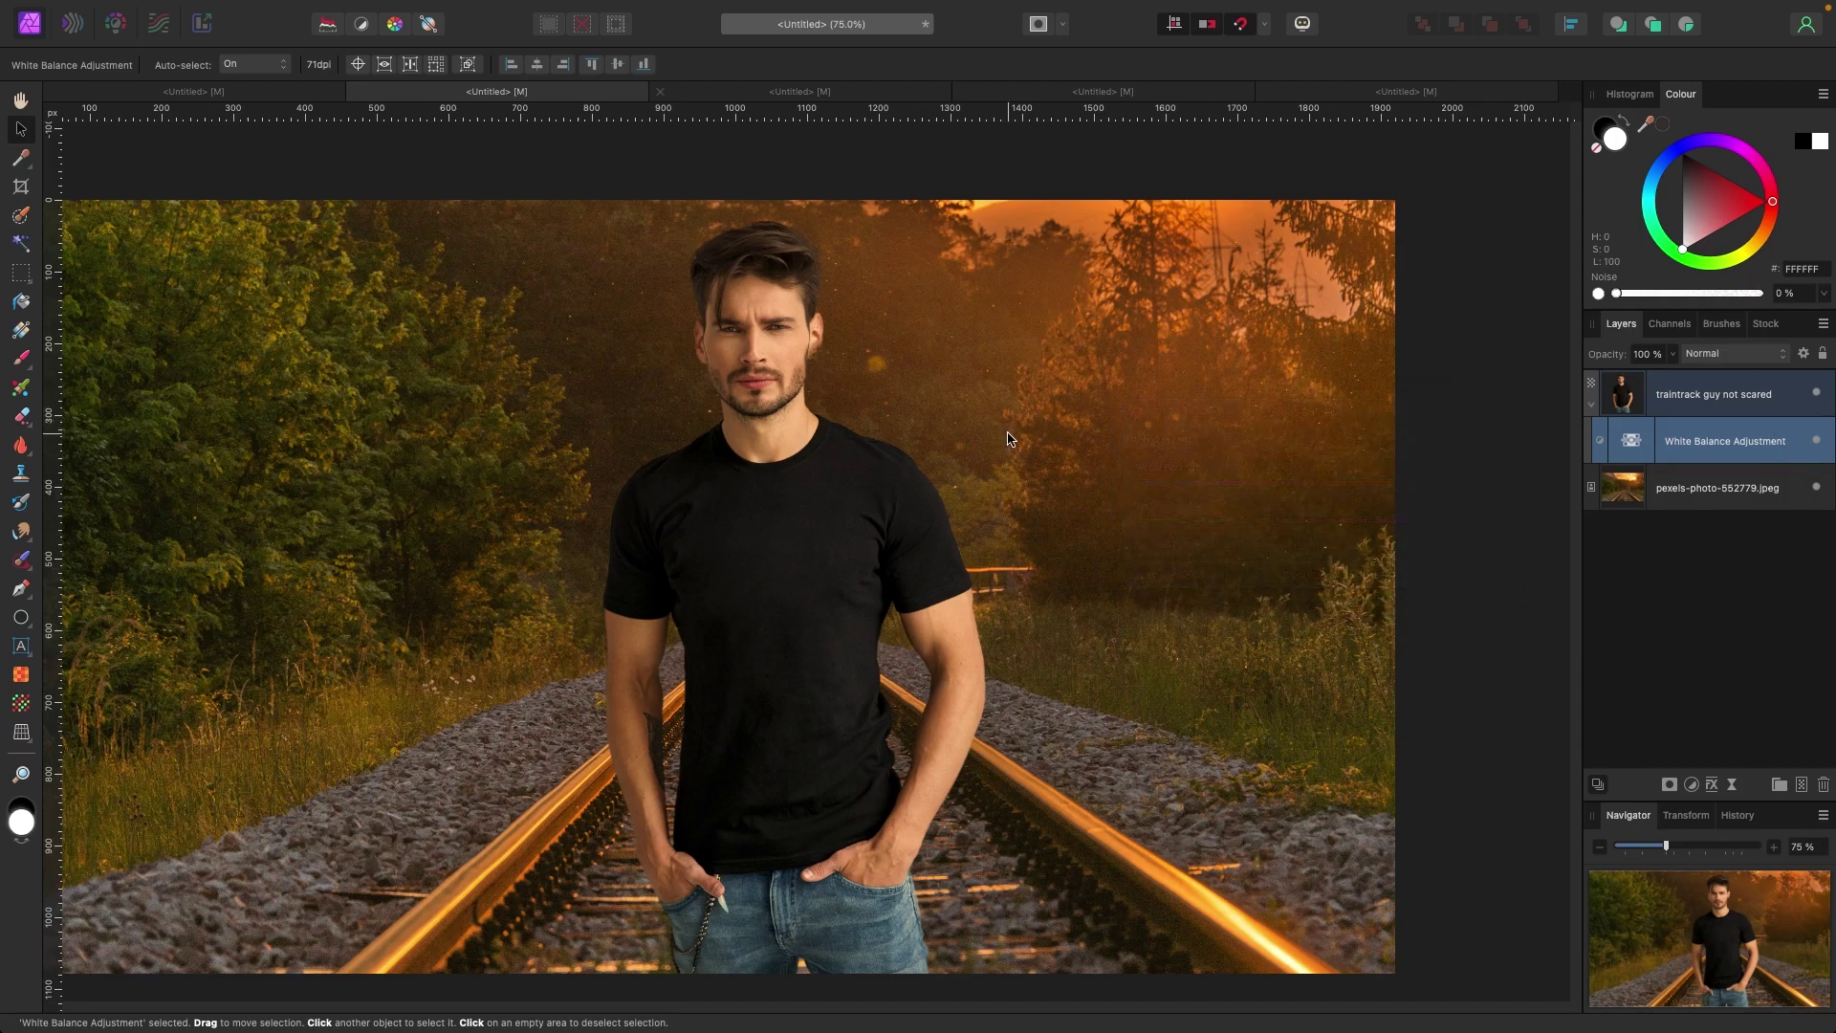
Switch to the fish document and toggle the goldfish layer off and on to identify it
click(804, 94)
click(249, 270)
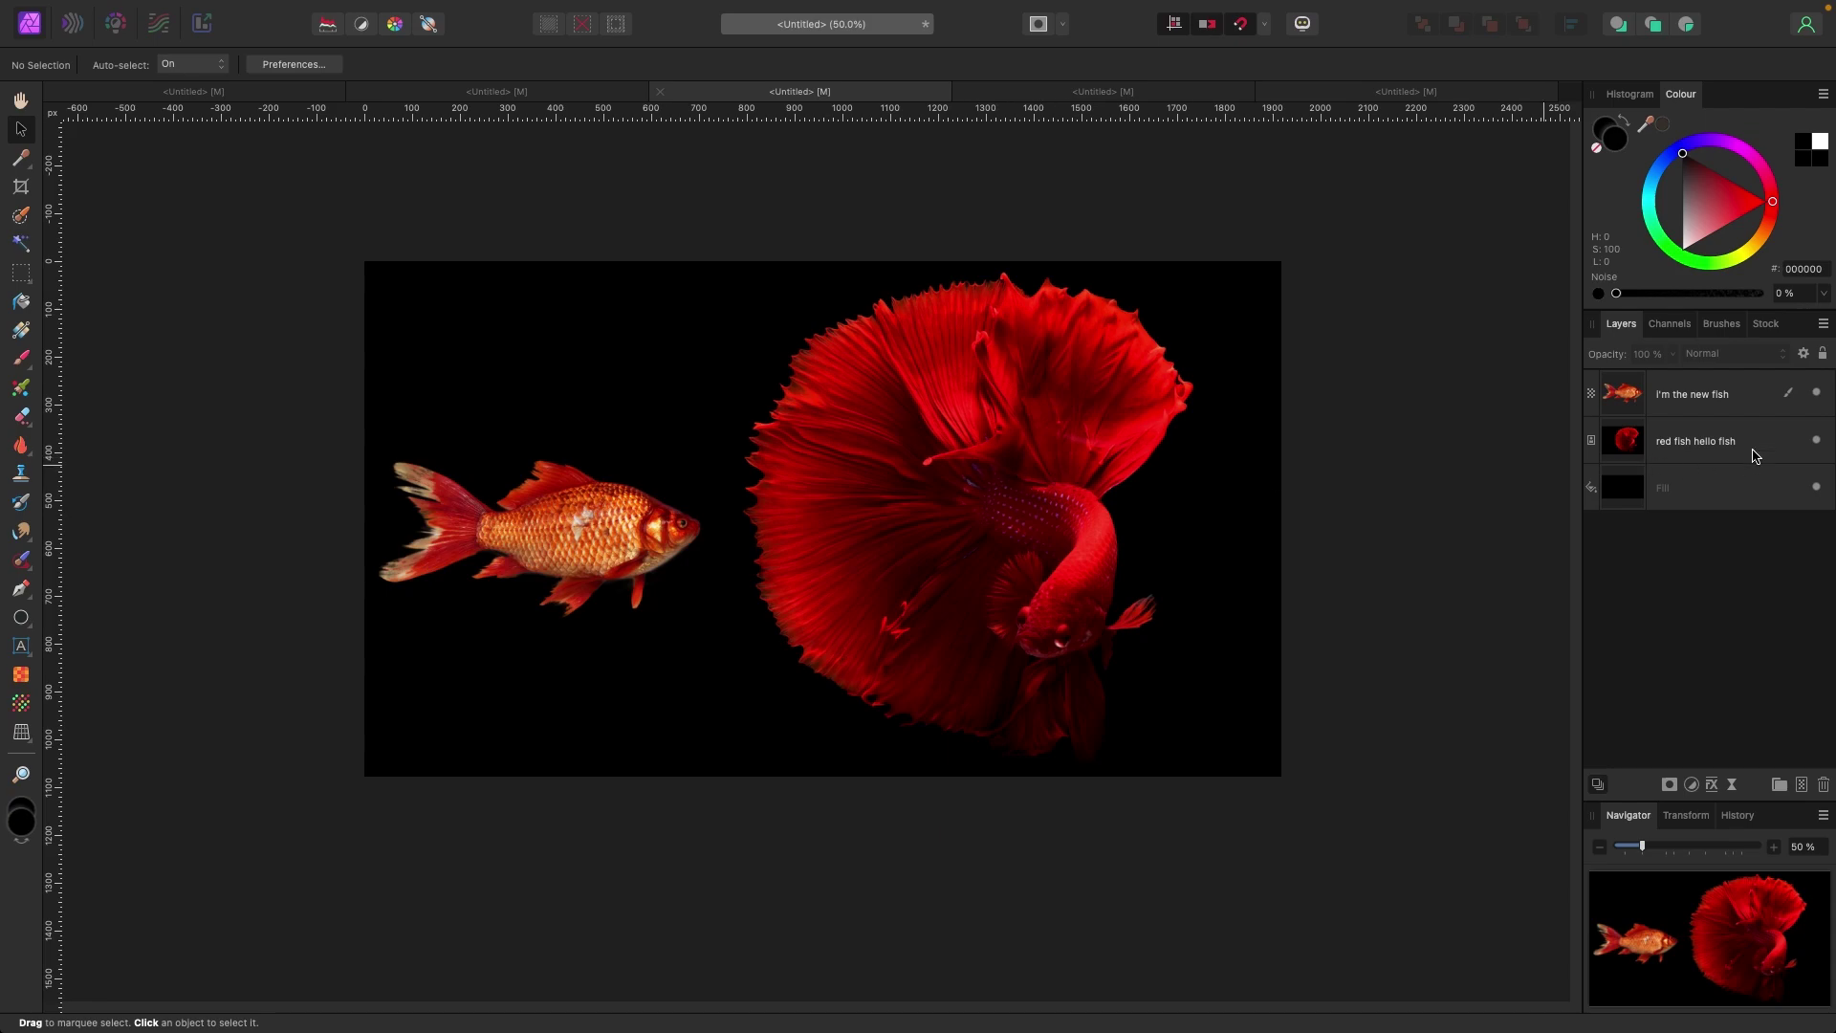
click(1817, 393)
click(1817, 393)
Add an HSL adjustment, nest it inside the "I'm the new fish" layer, and move its settings clear of the red fish
click(1688, 411)
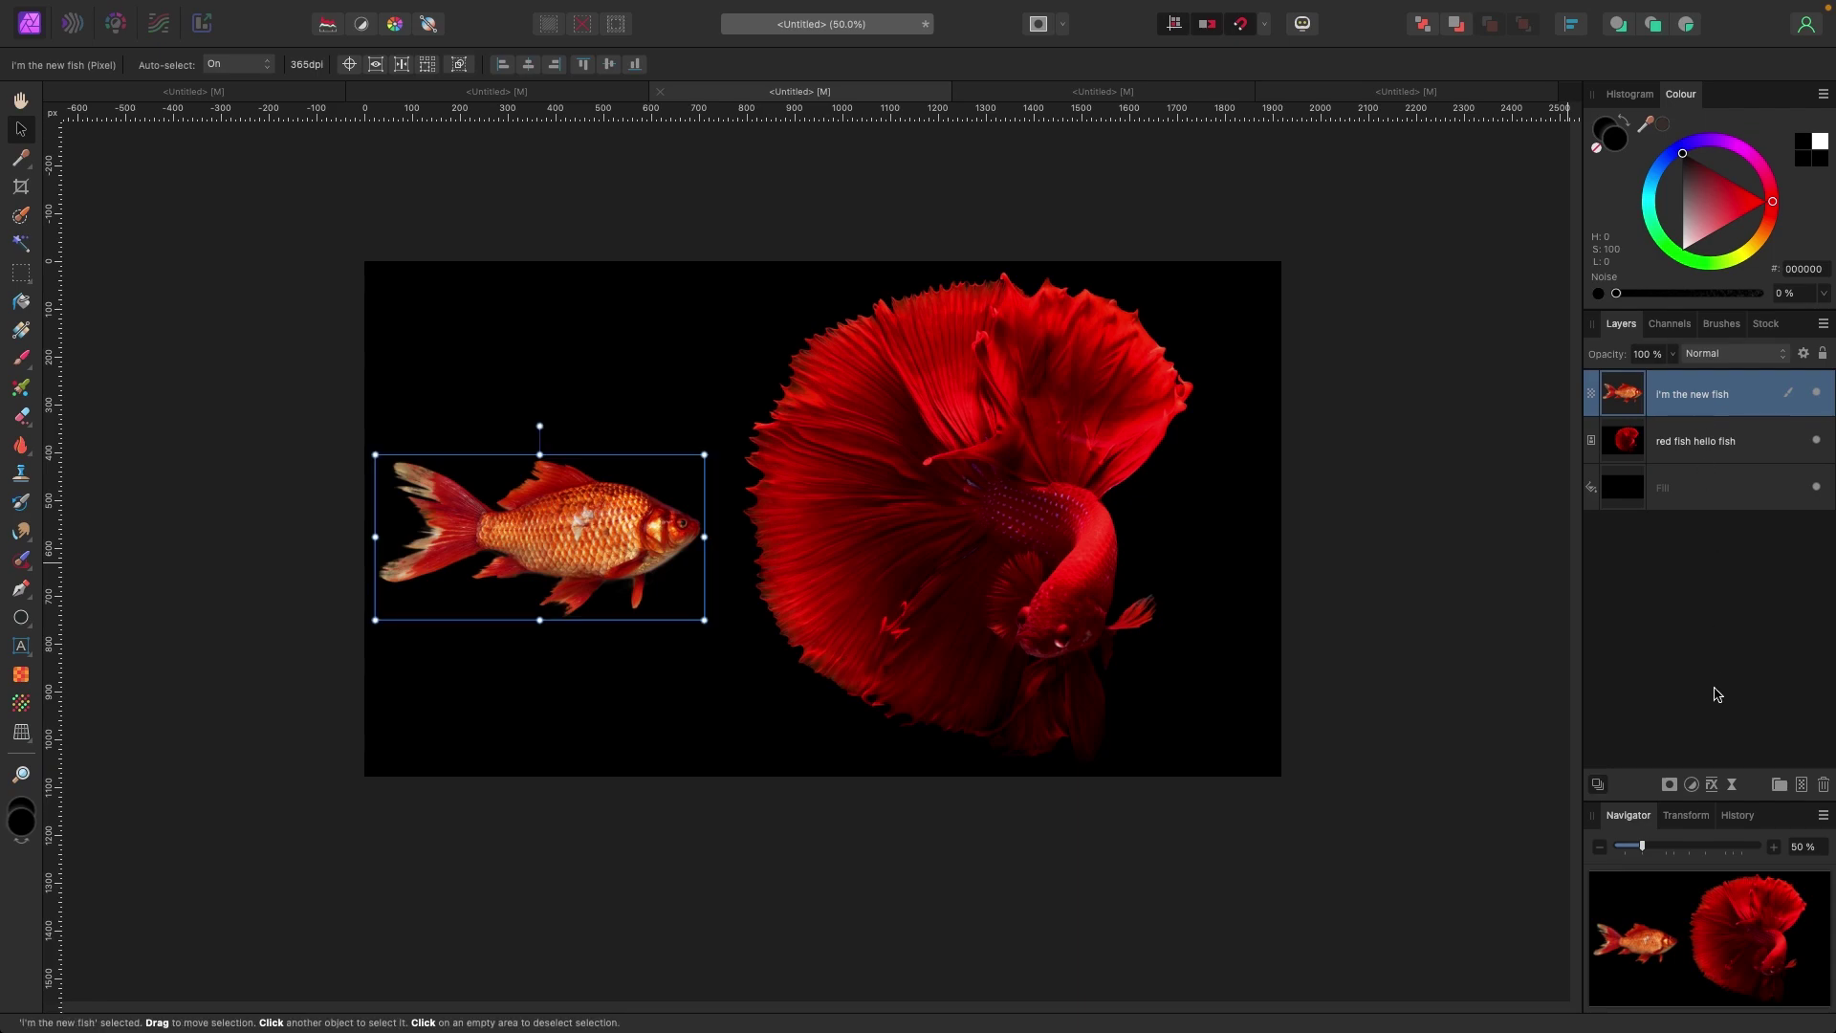
click(1691, 785)
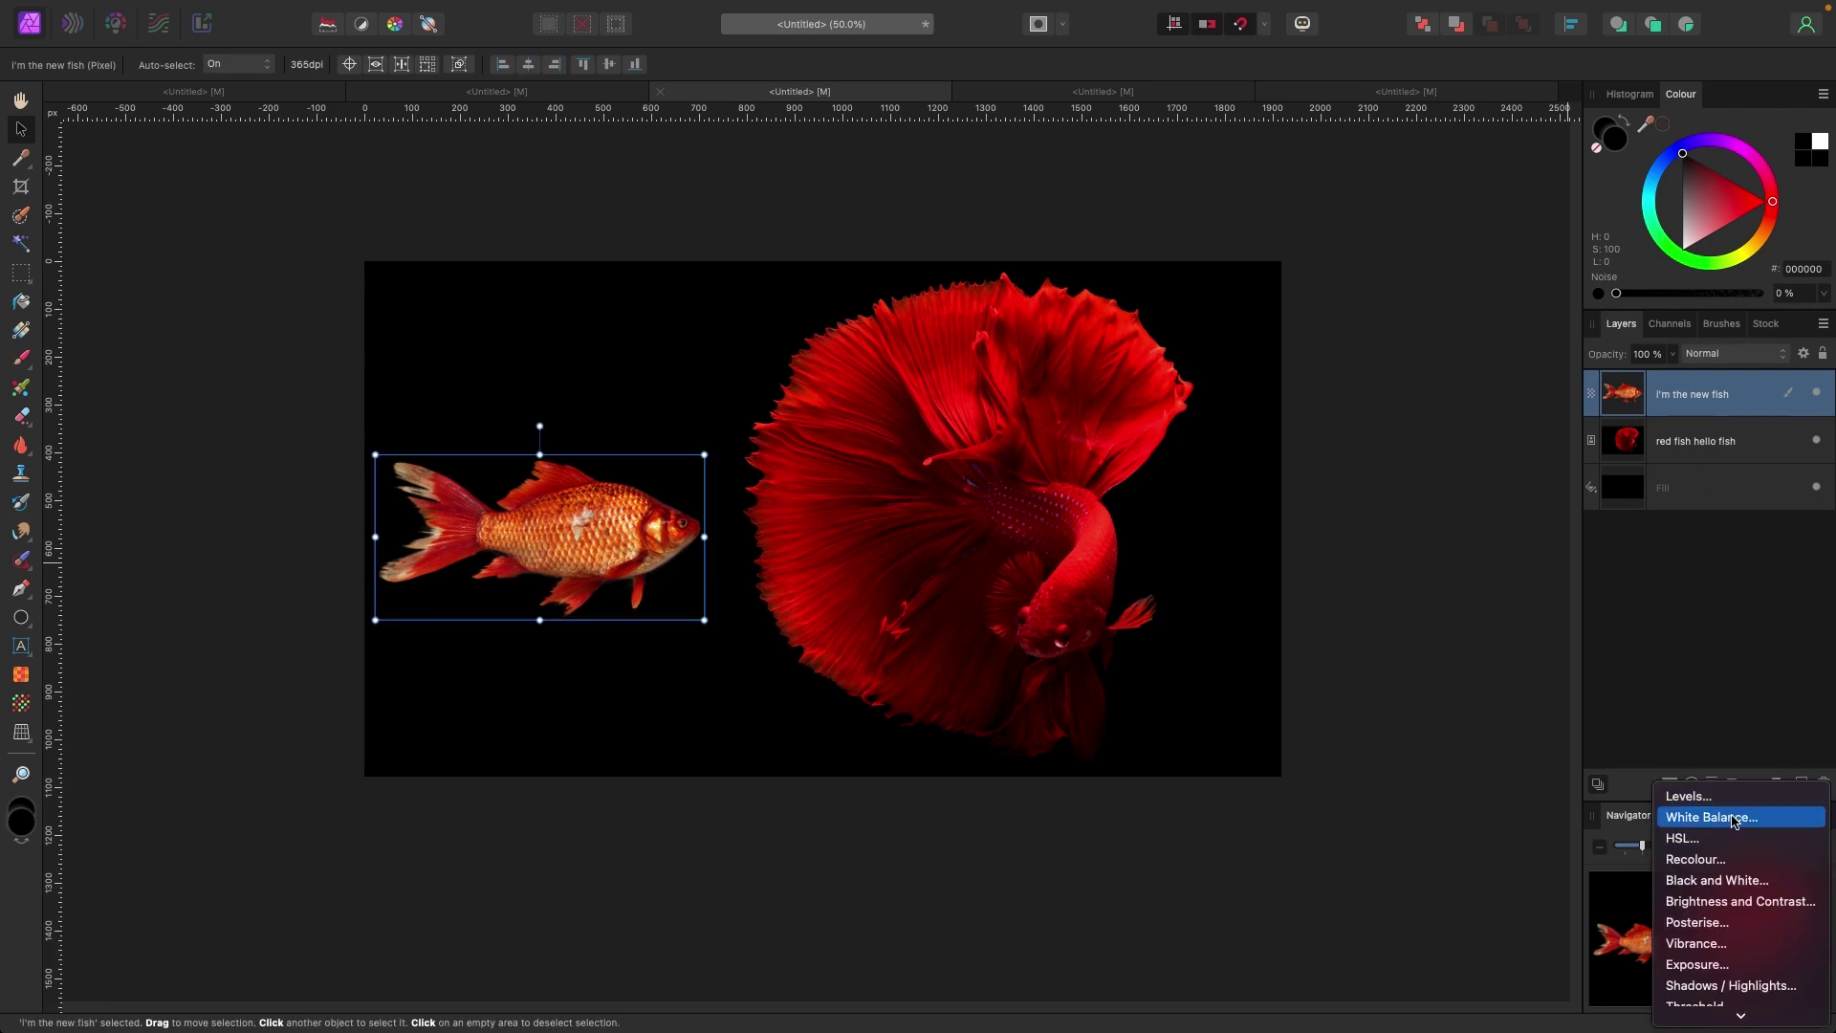
click(1713, 700)
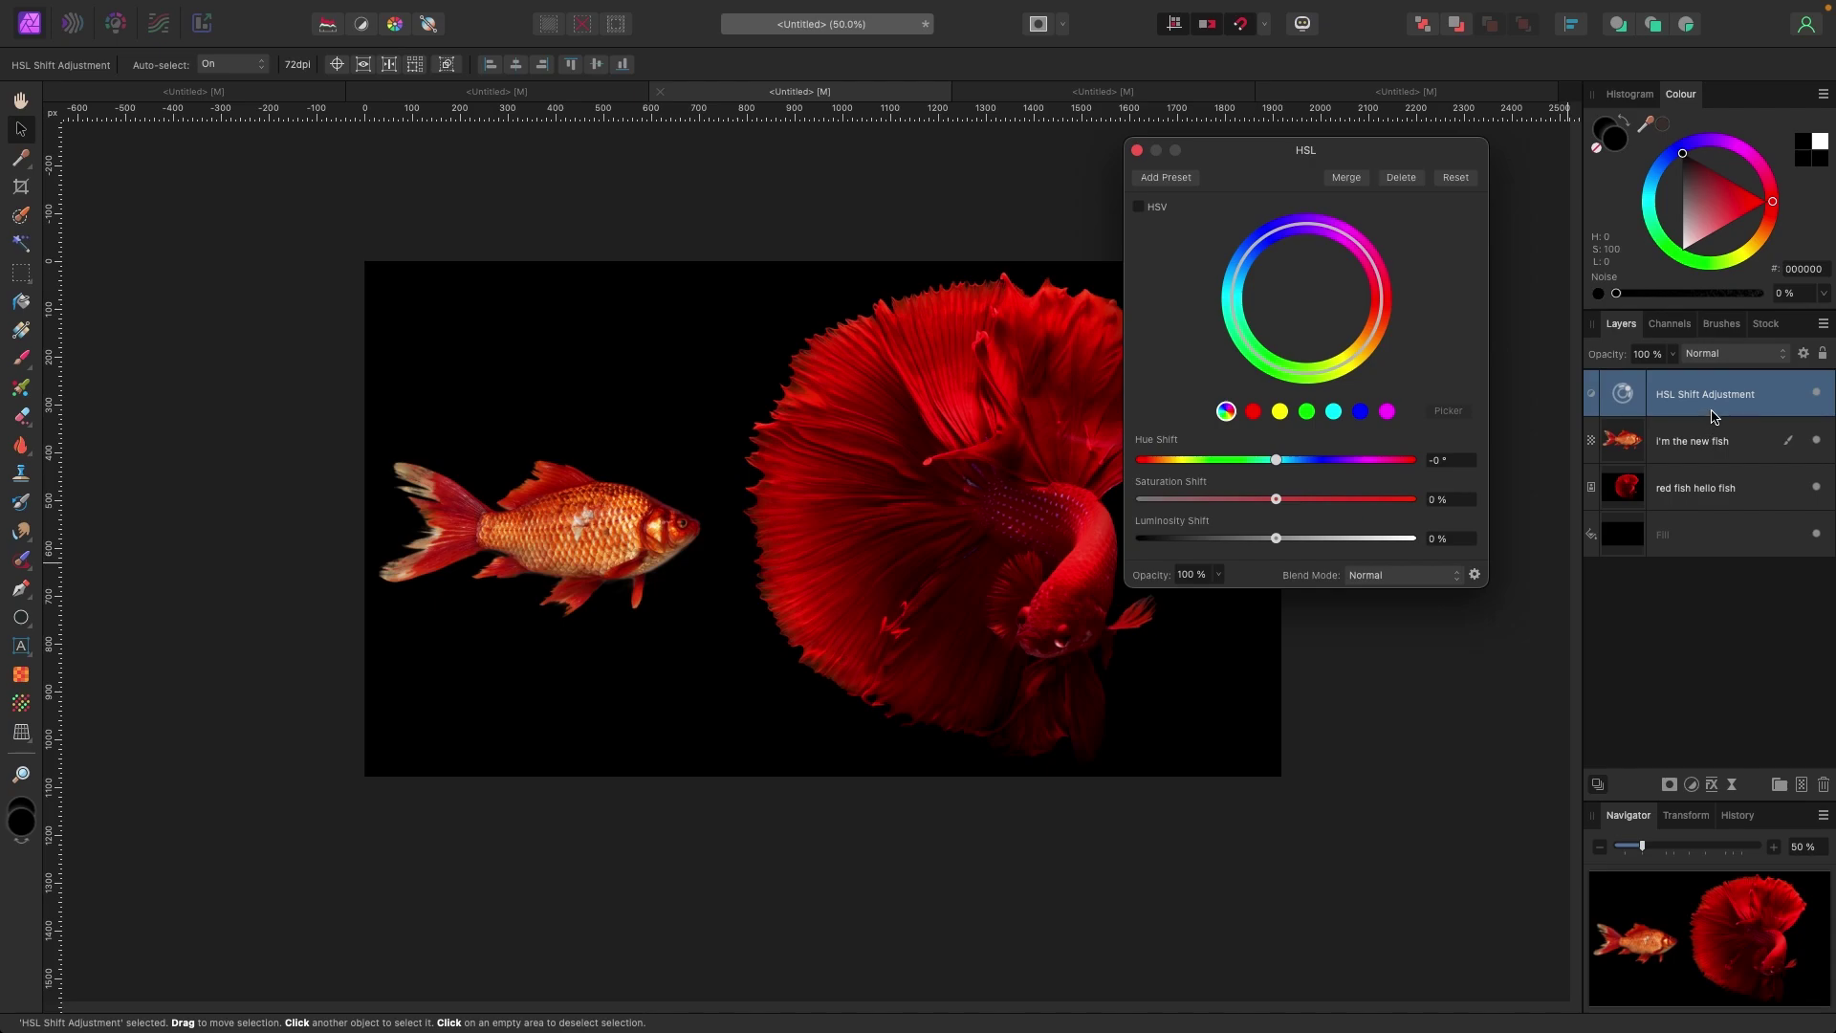
drag(1714, 409, 1726, 448)
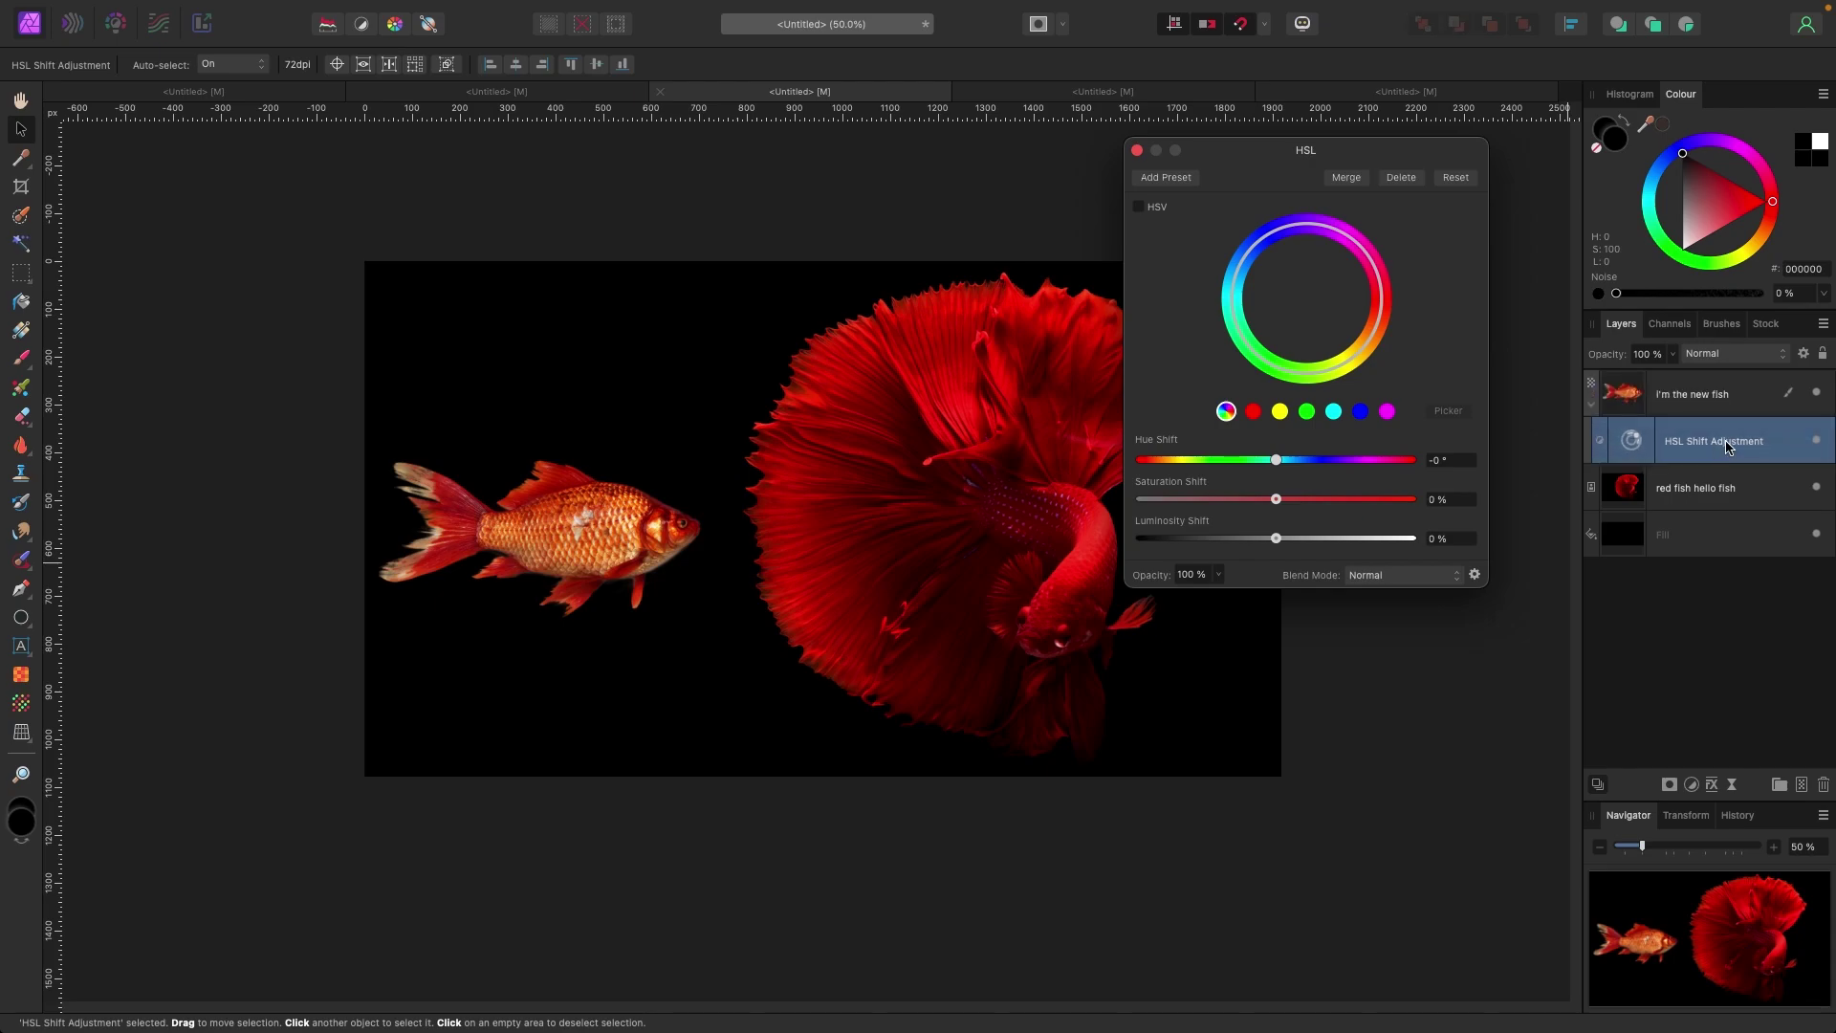
click(1592, 406)
click(1593, 410)
drag(1266, 160, 1336, 276)
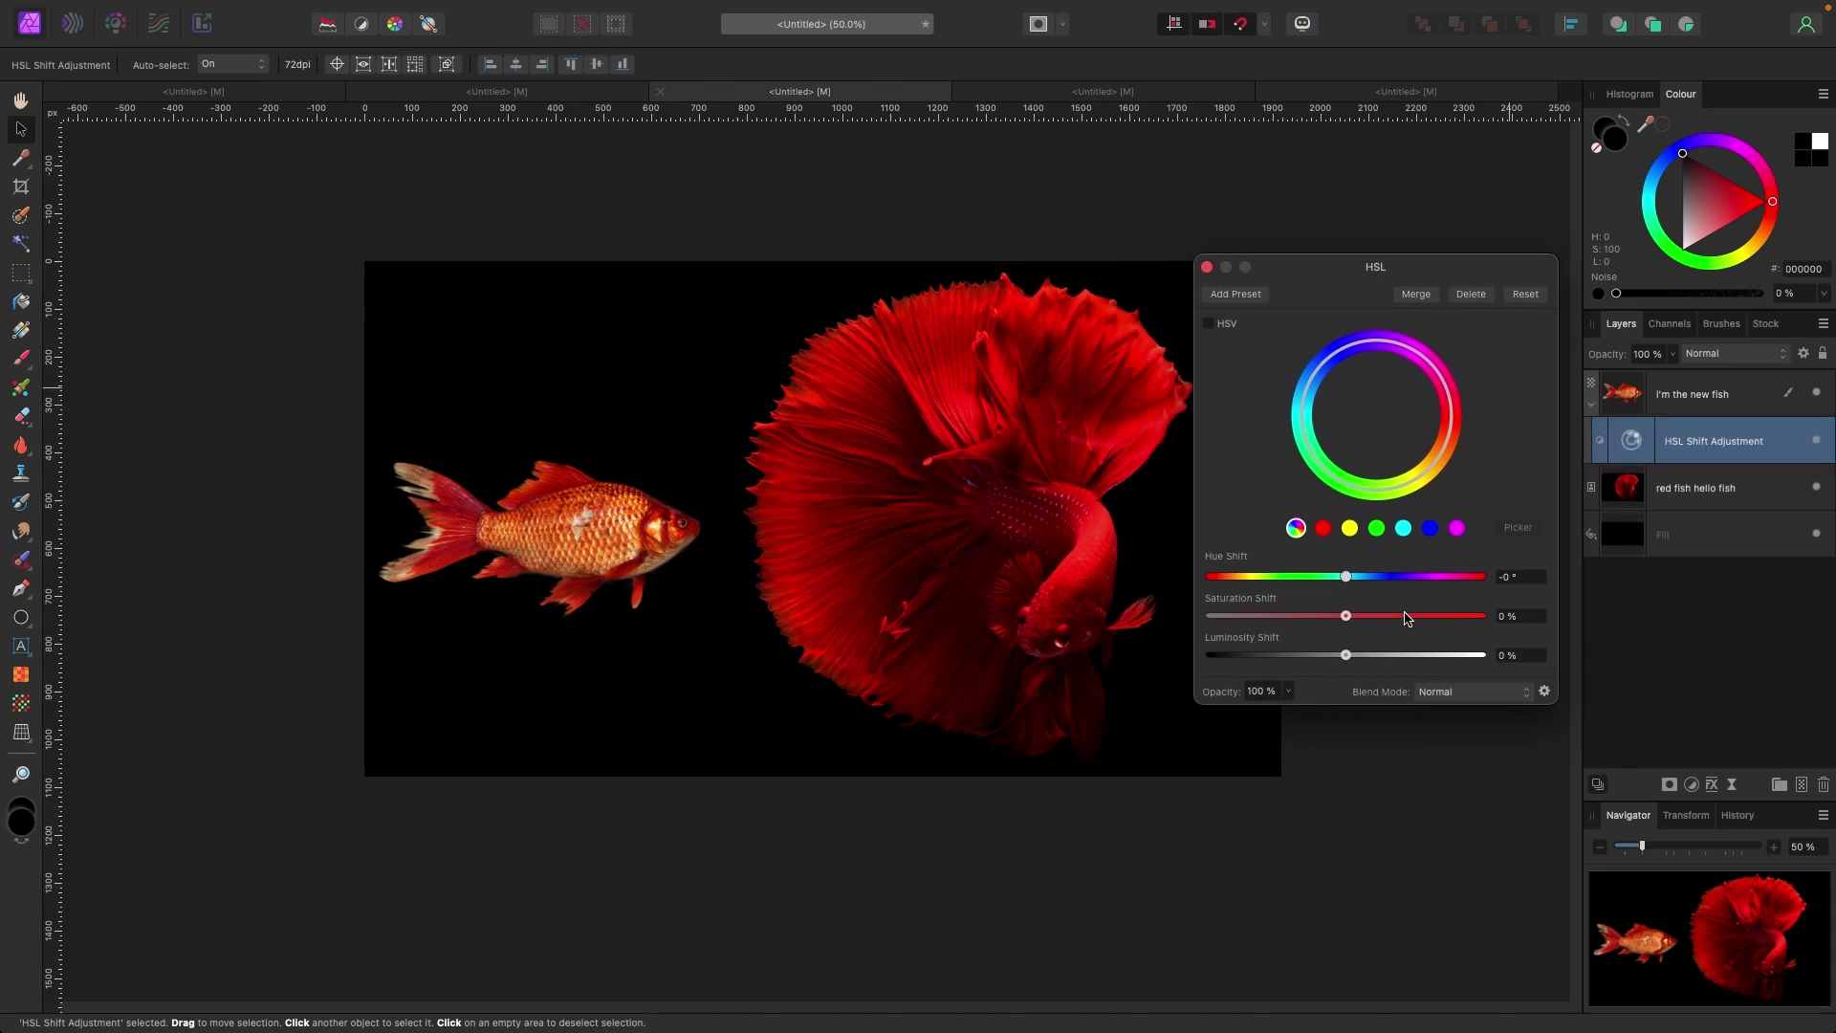
Recolour the goldfish purple with Hue Shift 106°, Saturation Shift -24% and Luminosity Shift -24%, and close the HSL settings
drag(1347, 577, 1315, 658)
drag(1293, 580, 1429, 580)
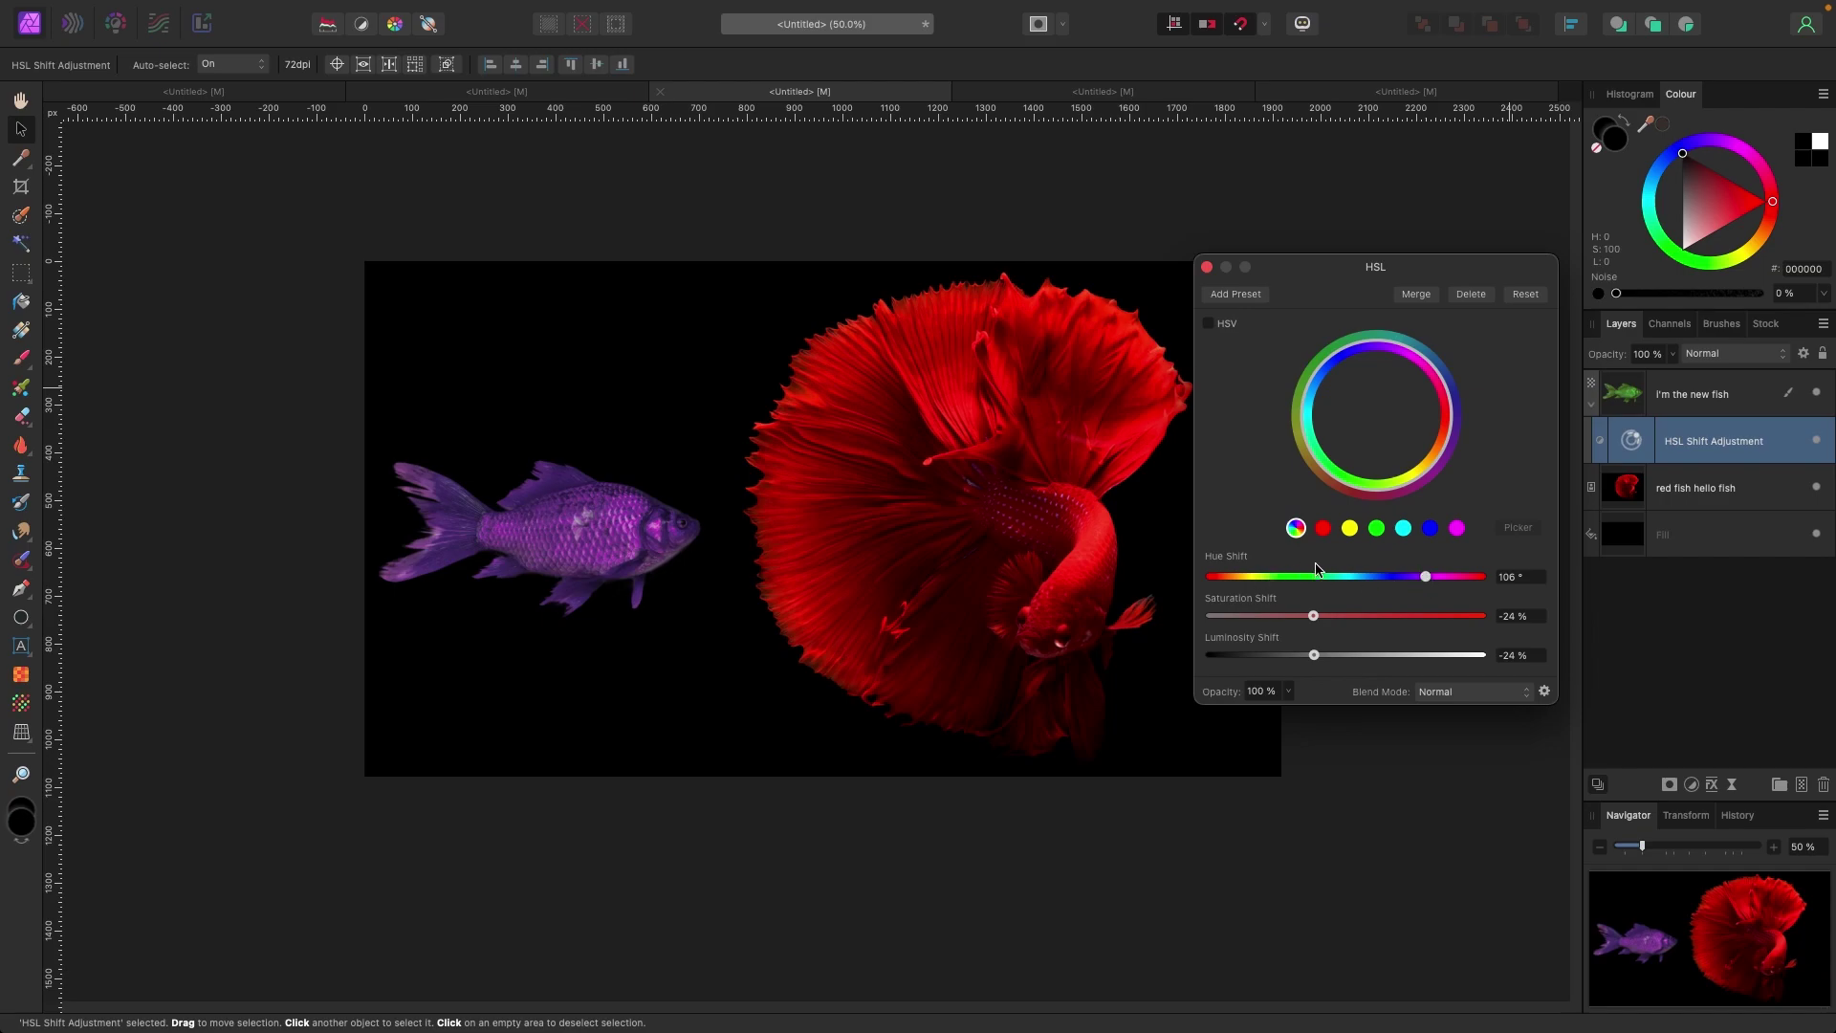
click(1207, 268)
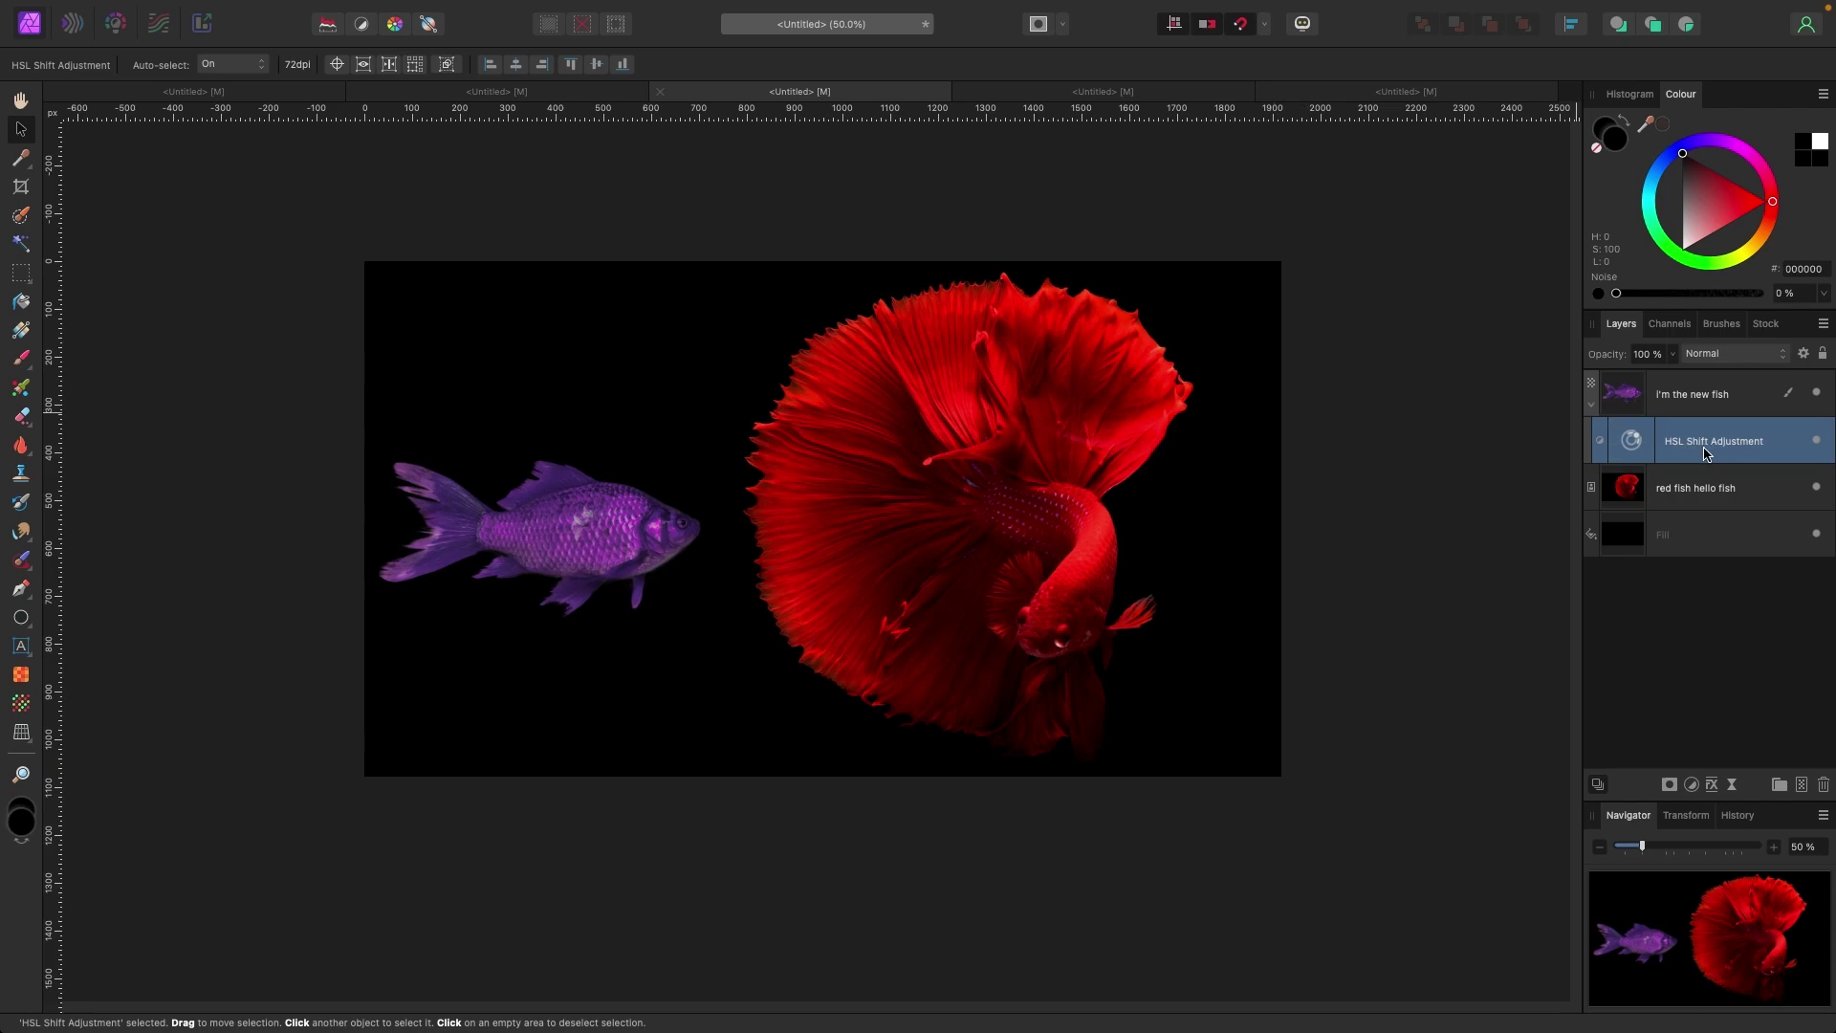
Mask the HSL adjustment by painting black along the goldfish's belly, lower fins and lower tail with a 226.4 px brush, and deselect
key(b)
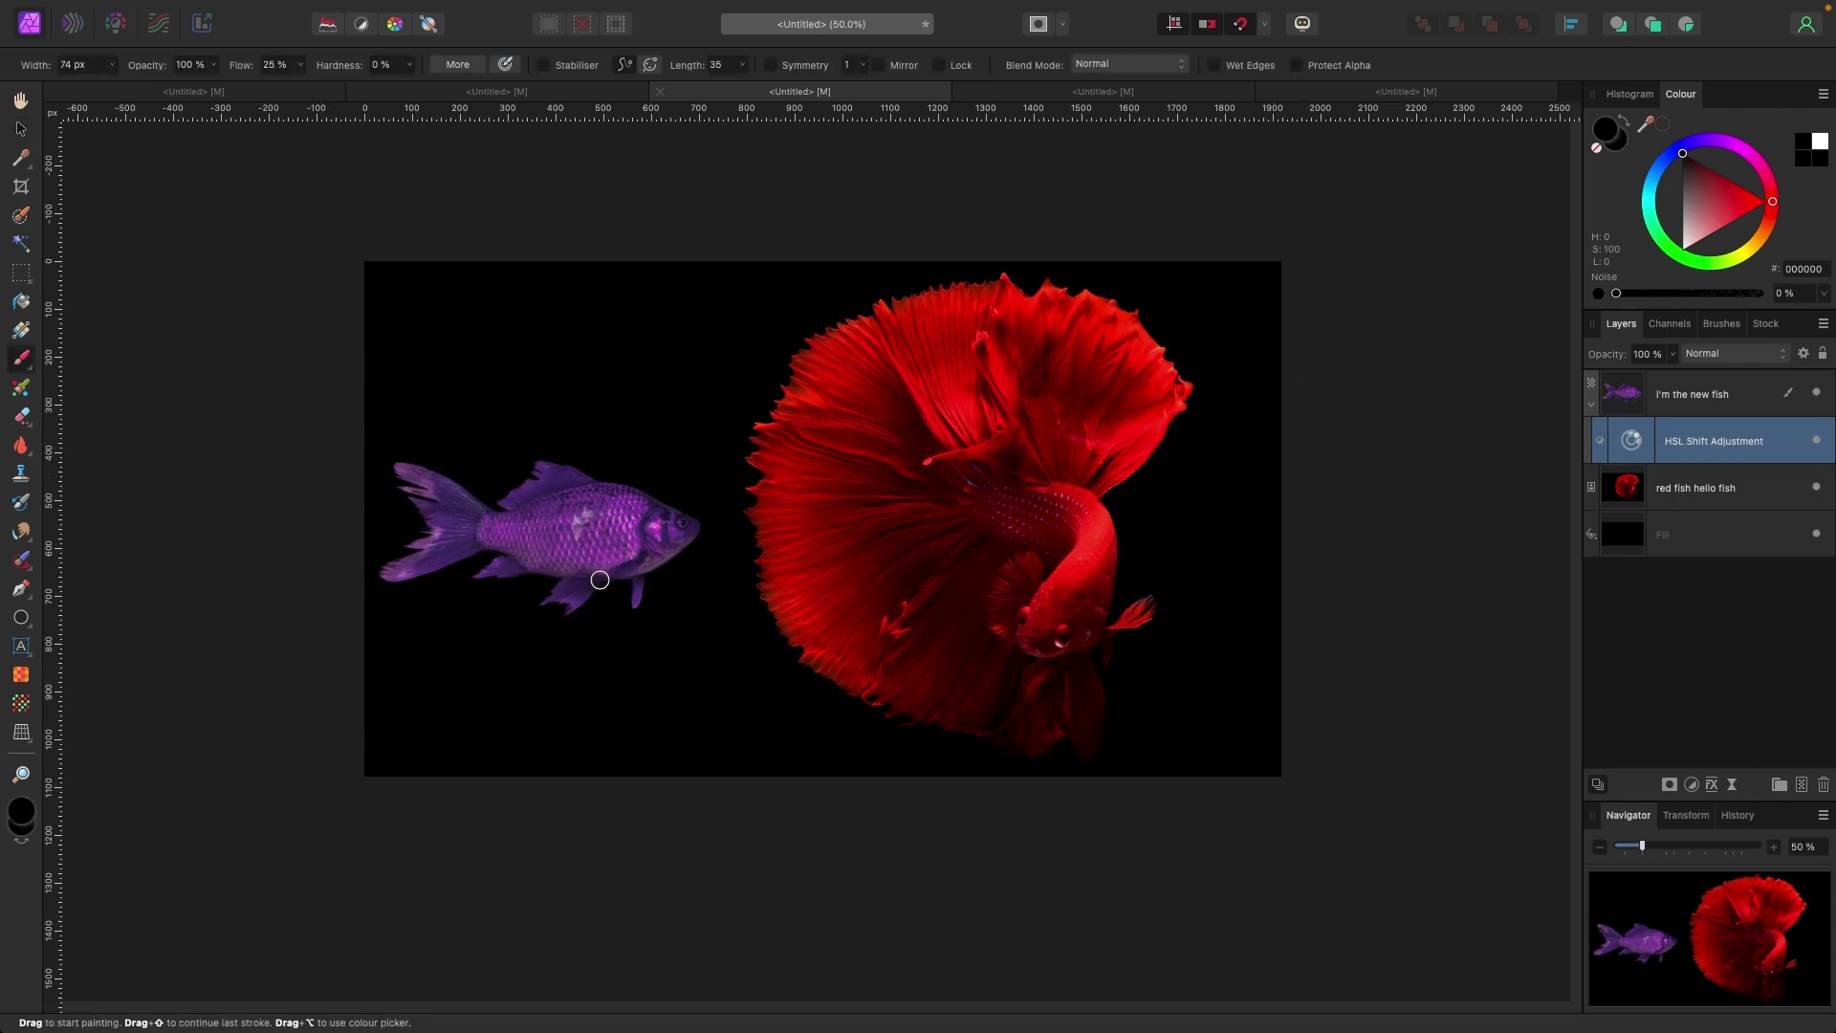
key(bracketright)
key(bracketright)
key(bracketright)
key(bracketright)
key(bracketright)
key(bracketright)
key(bracketright)
mouse_move(530, 609)
mouse_down()
mouse_move(644, 606)
mouse_move(520, 606)
mouse_move(623, 583)
mouse_up()
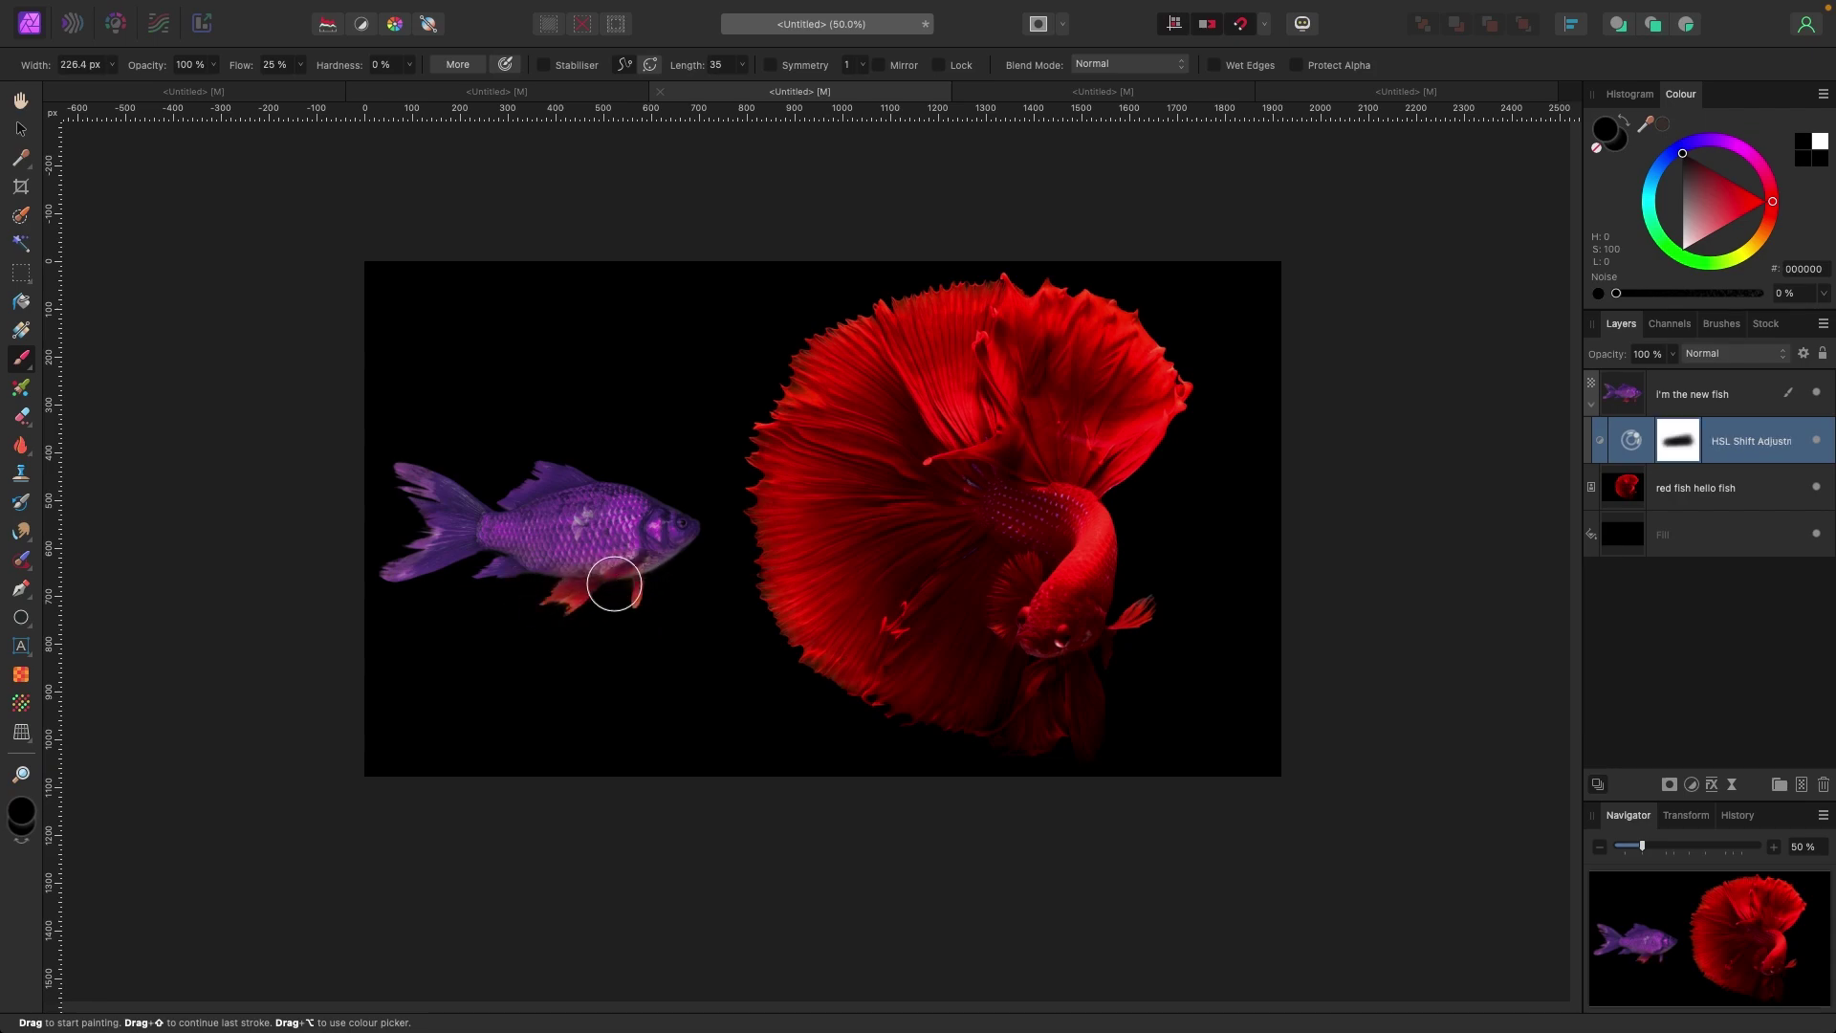
mouse_move(491, 586)
mouse_down()
mouse_move(404, 572)
mouse_move(633, 577)
mouse_move(718, 551)
mouse_up()
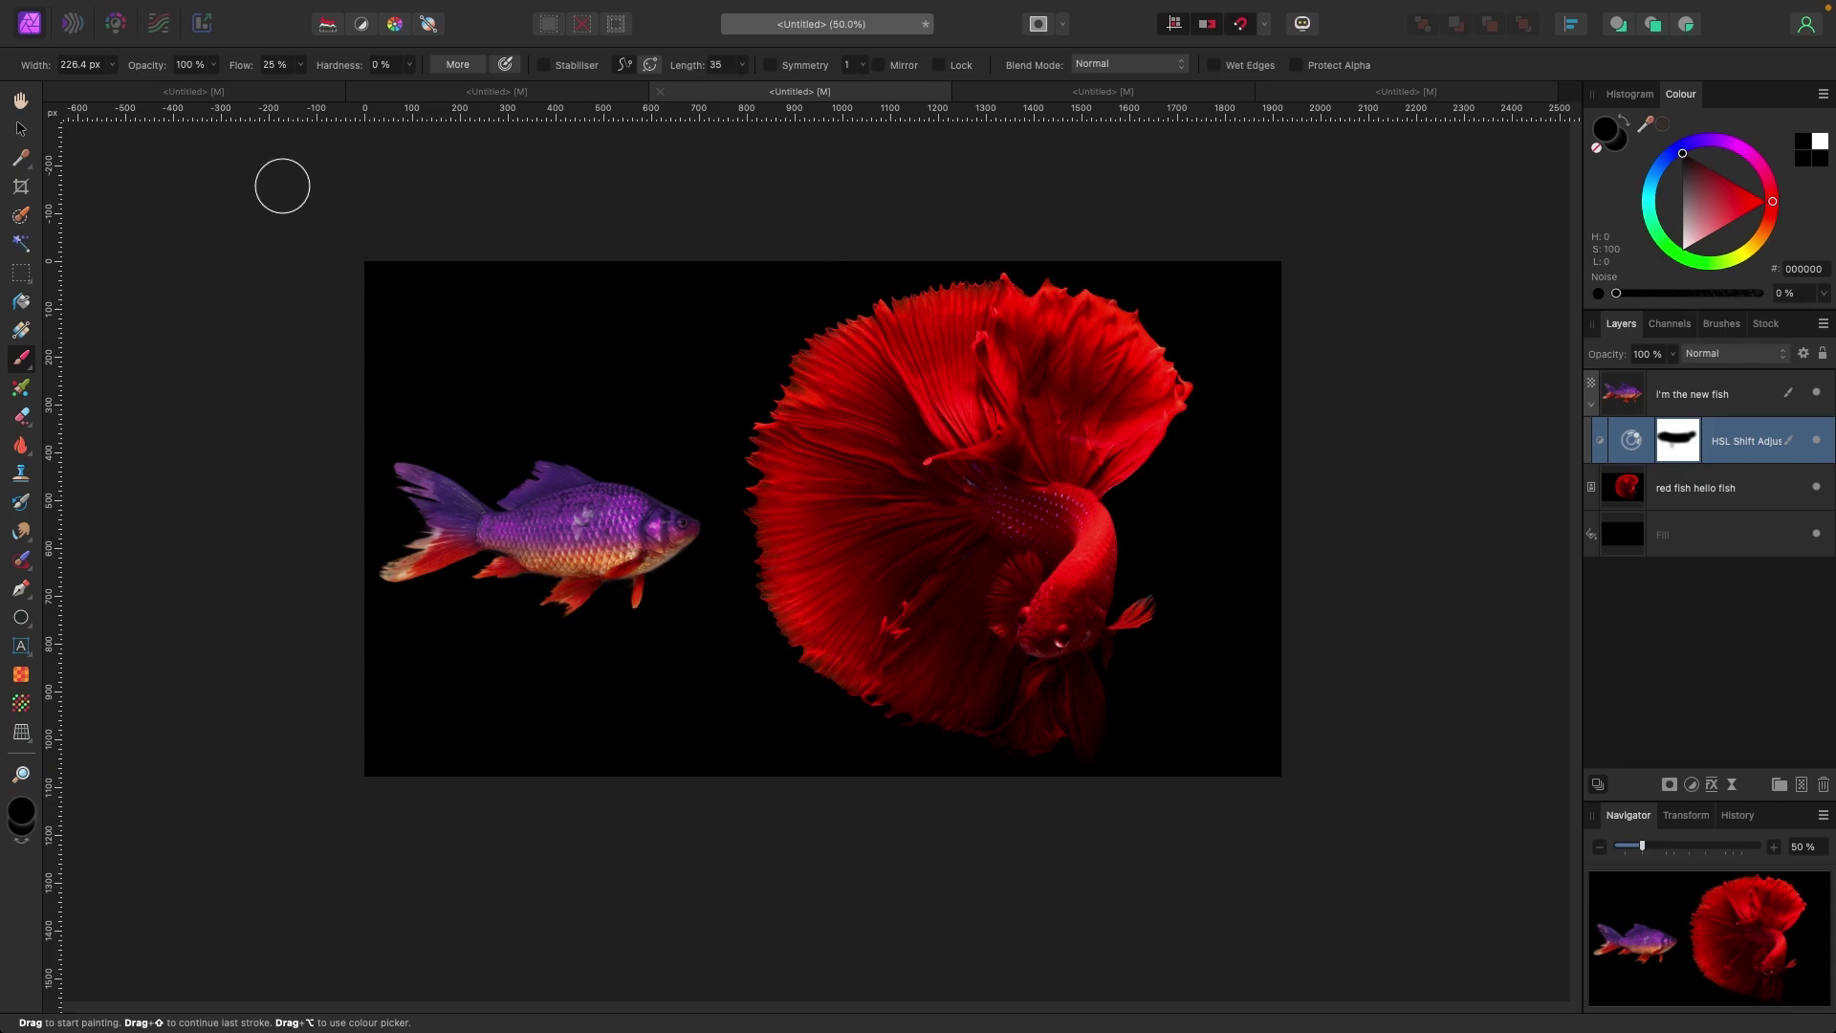
click(20, 129)
click(351, 251)
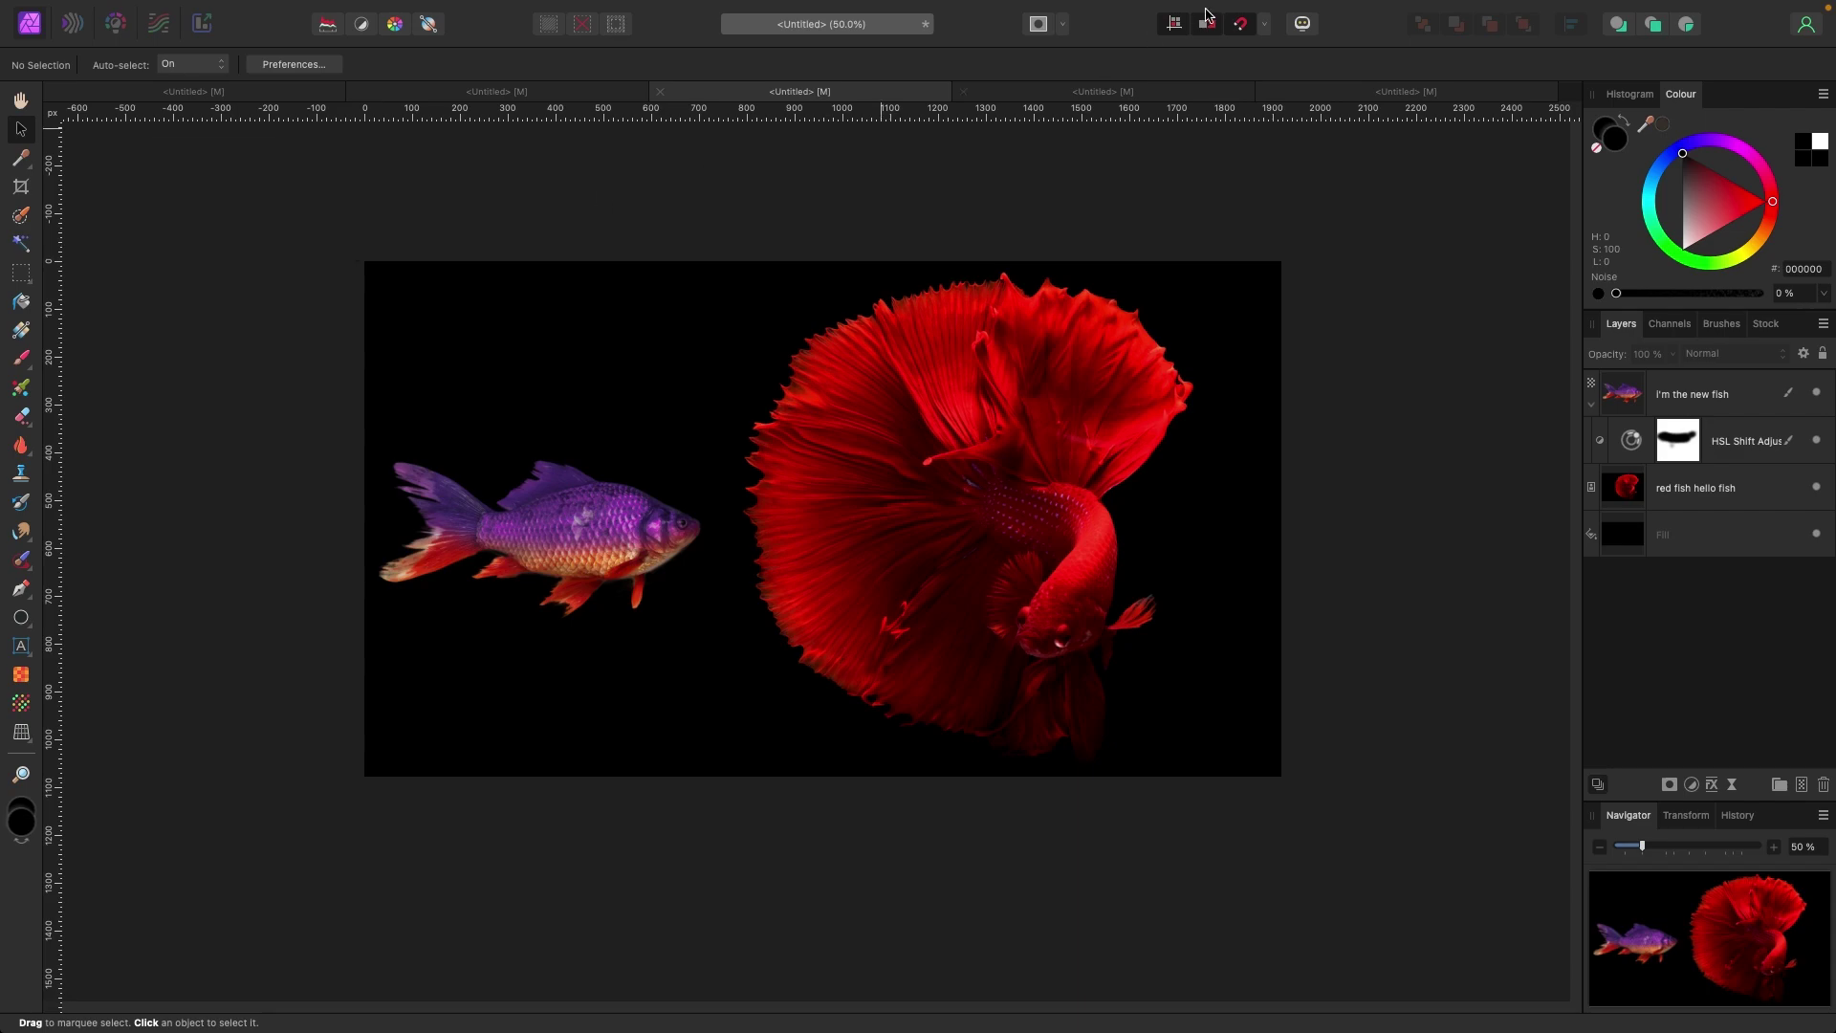
Switch to the desert and red sky document and toggle the "I'm the ground, look at me" layer off and on
click(1088, 92)
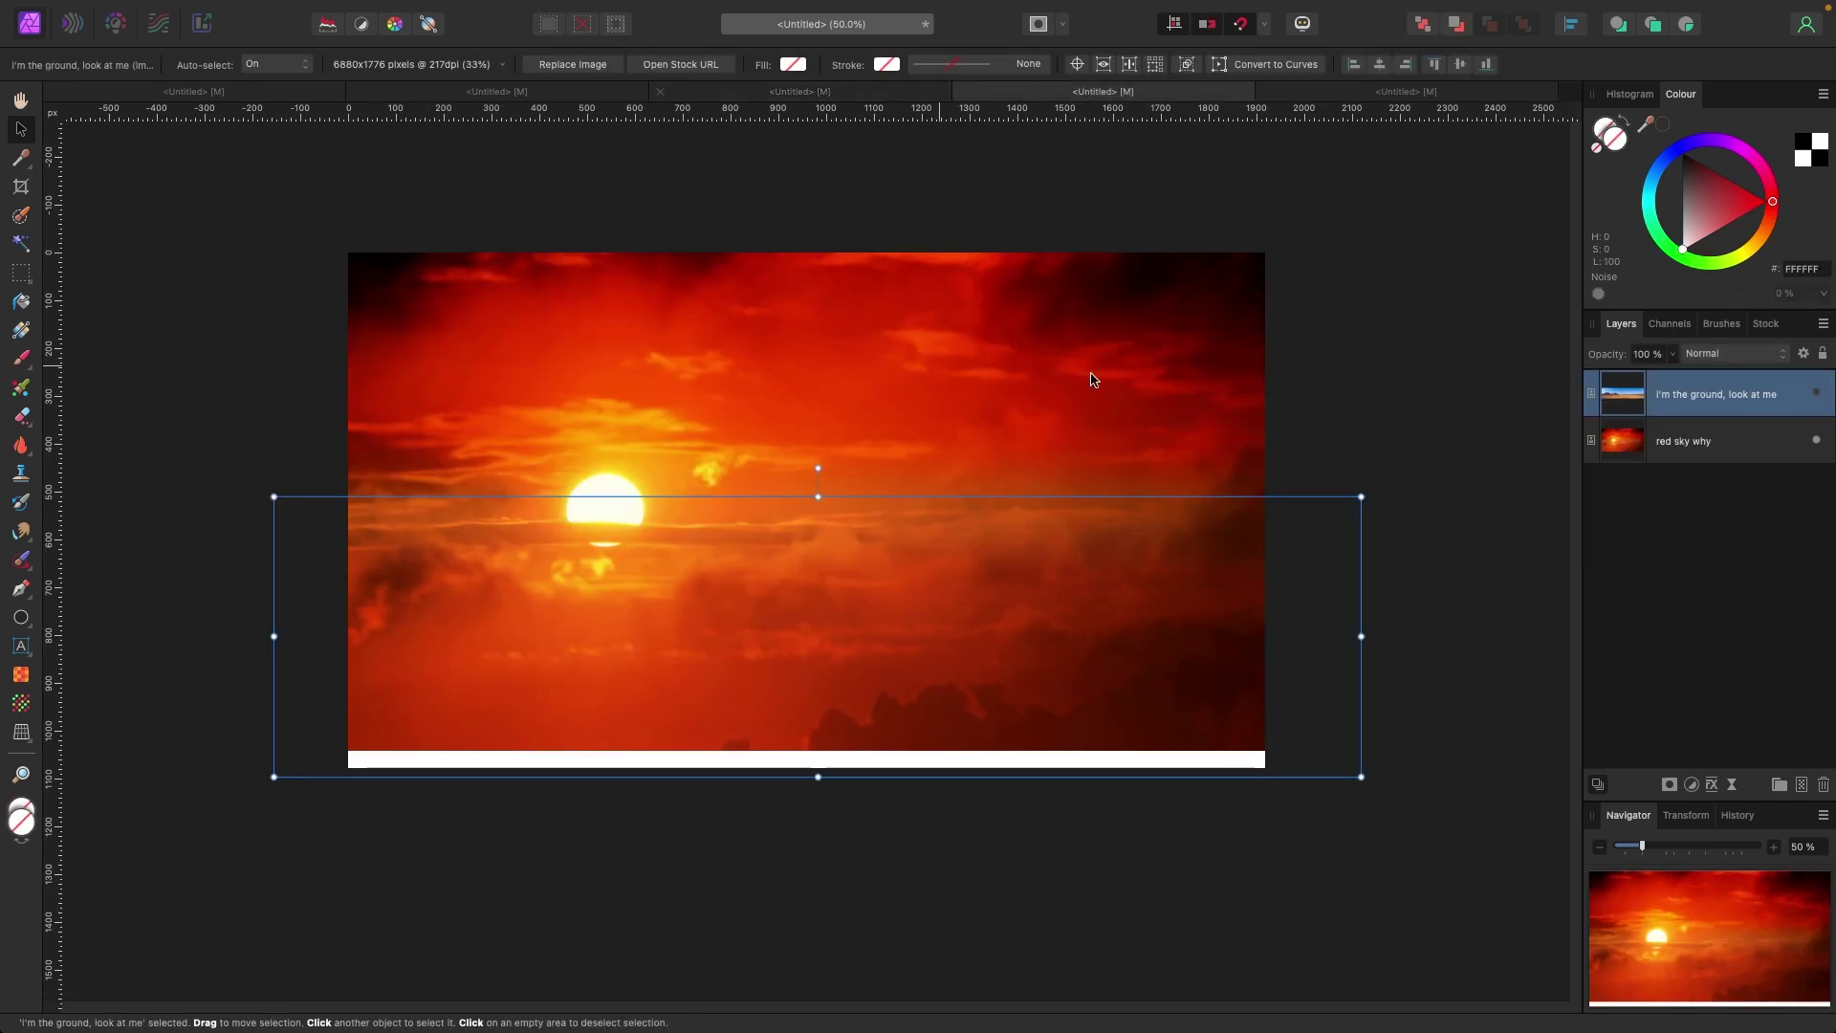
click(1414, 418)
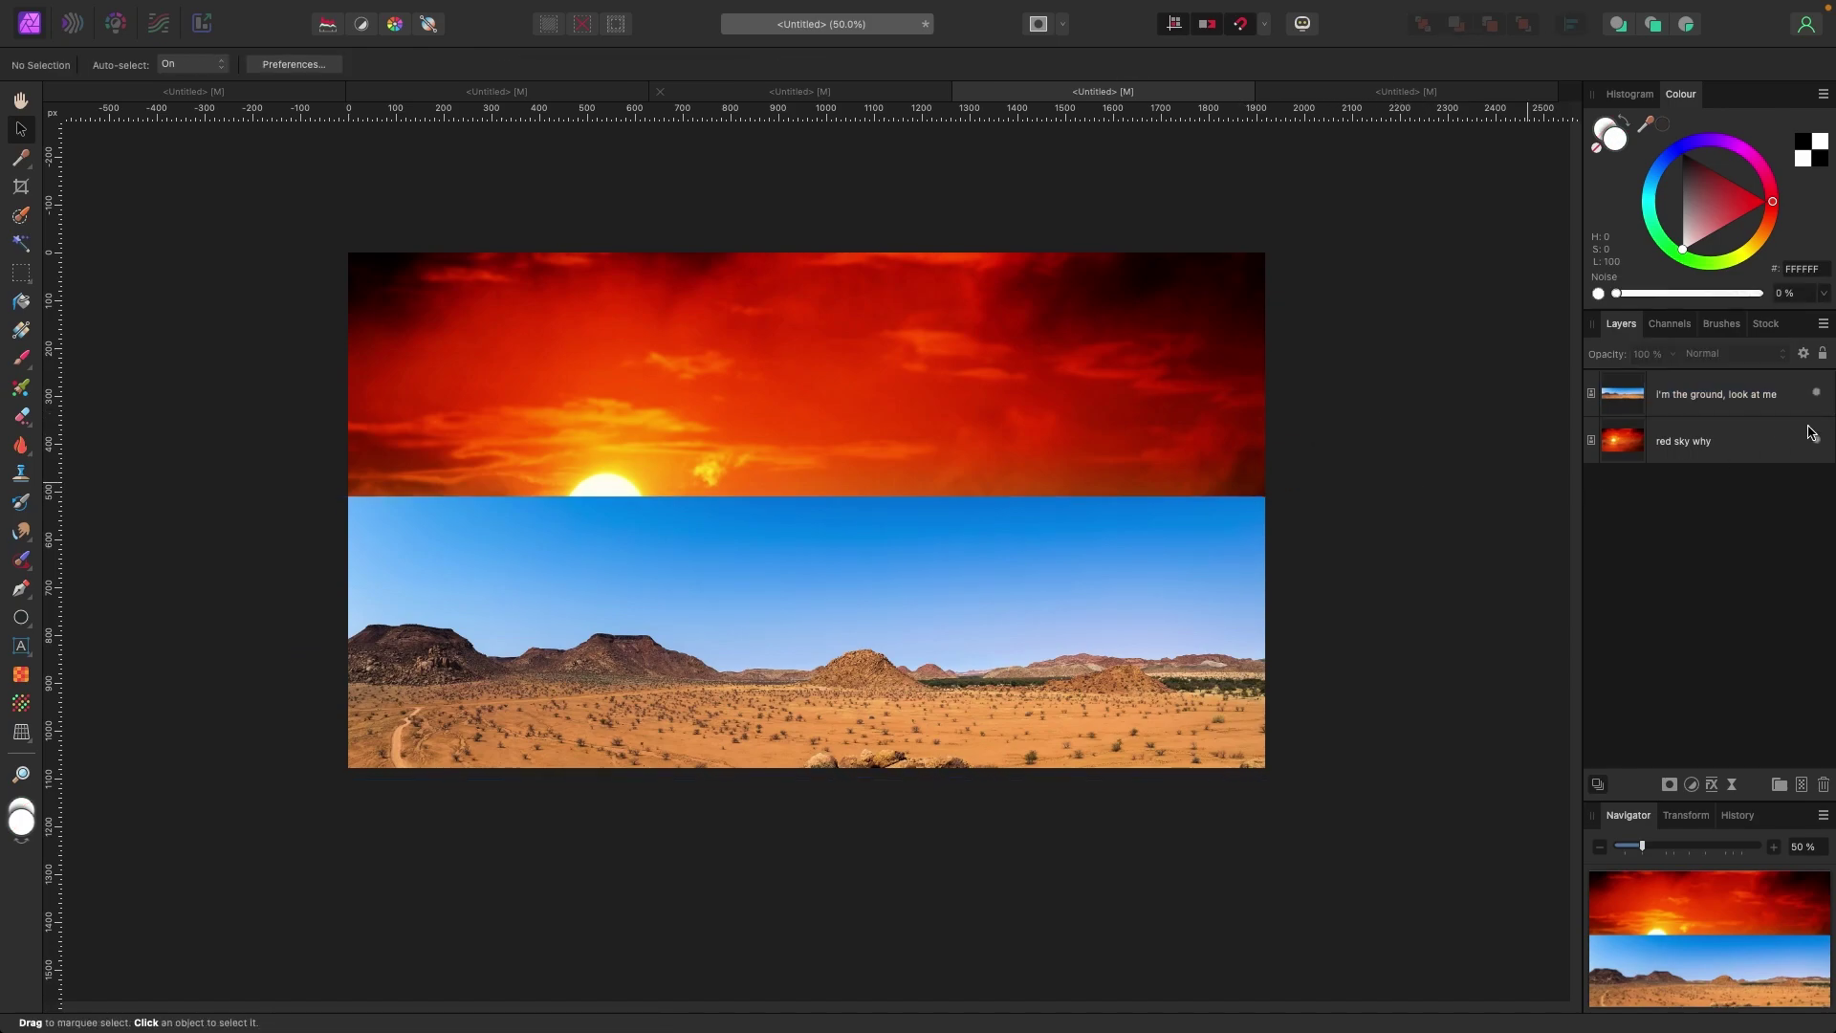
click(1818, 394)
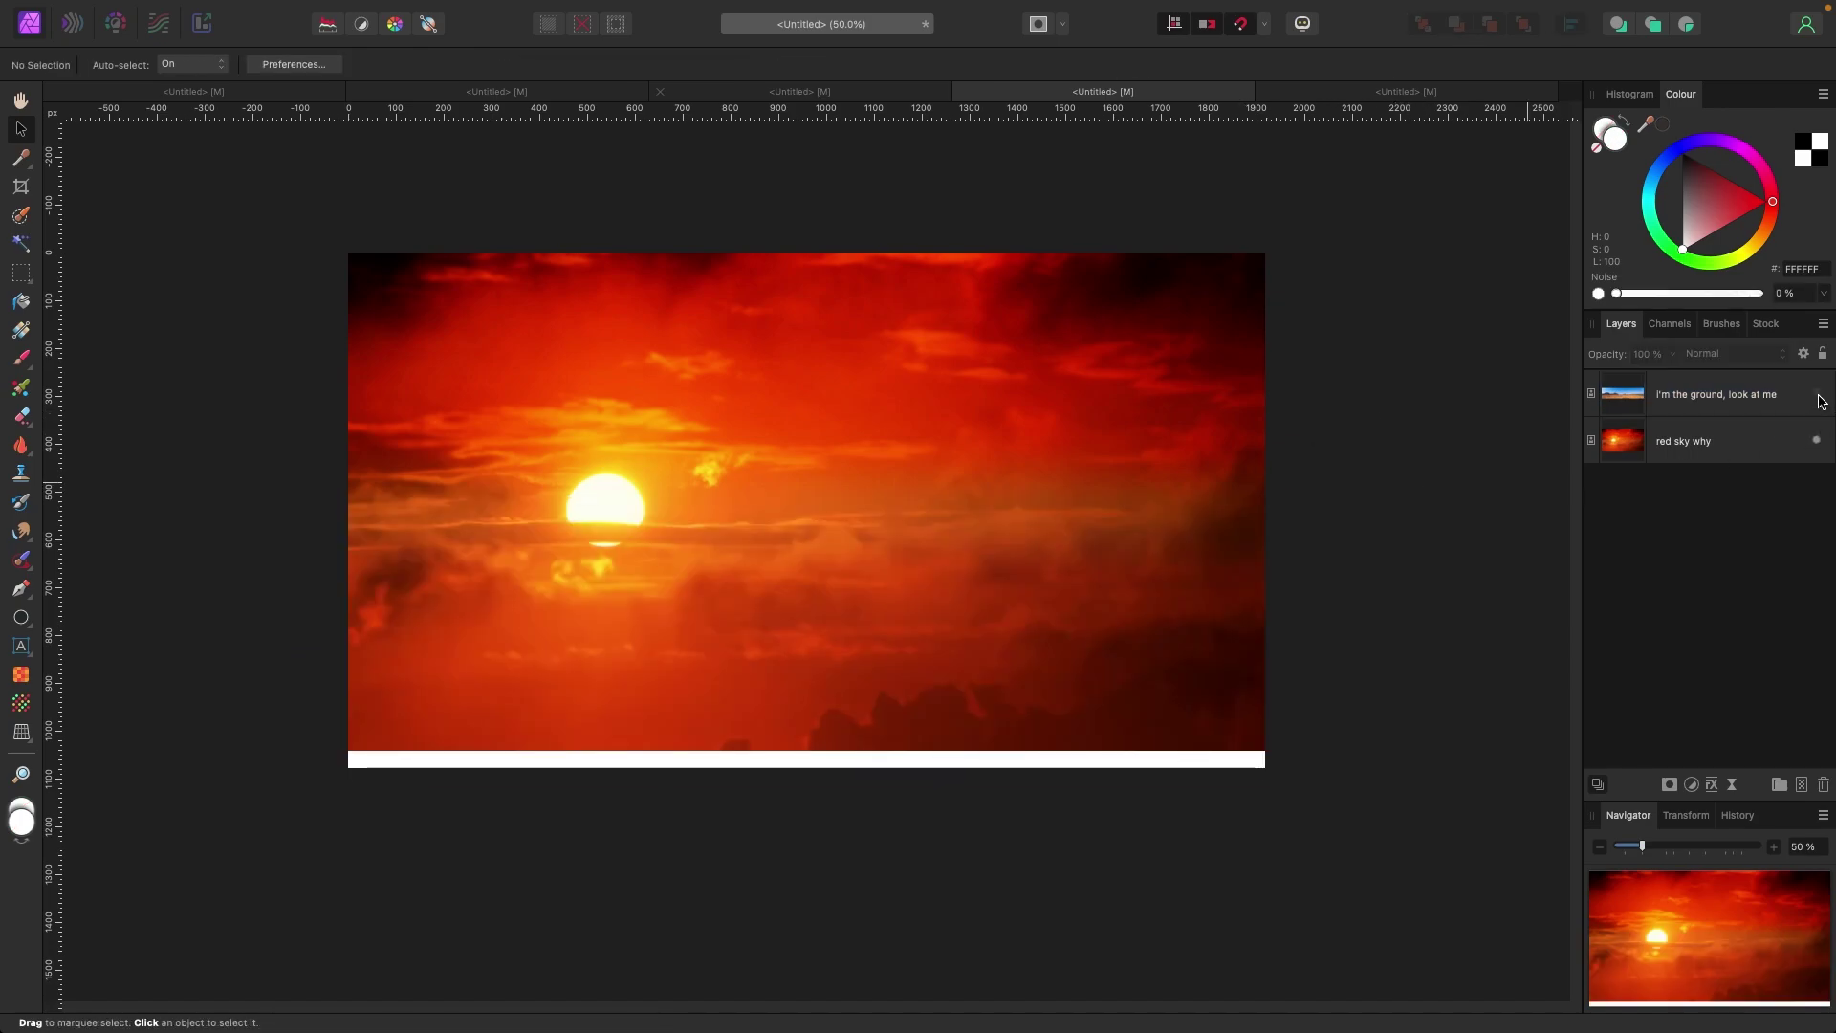
click(1817, 394)
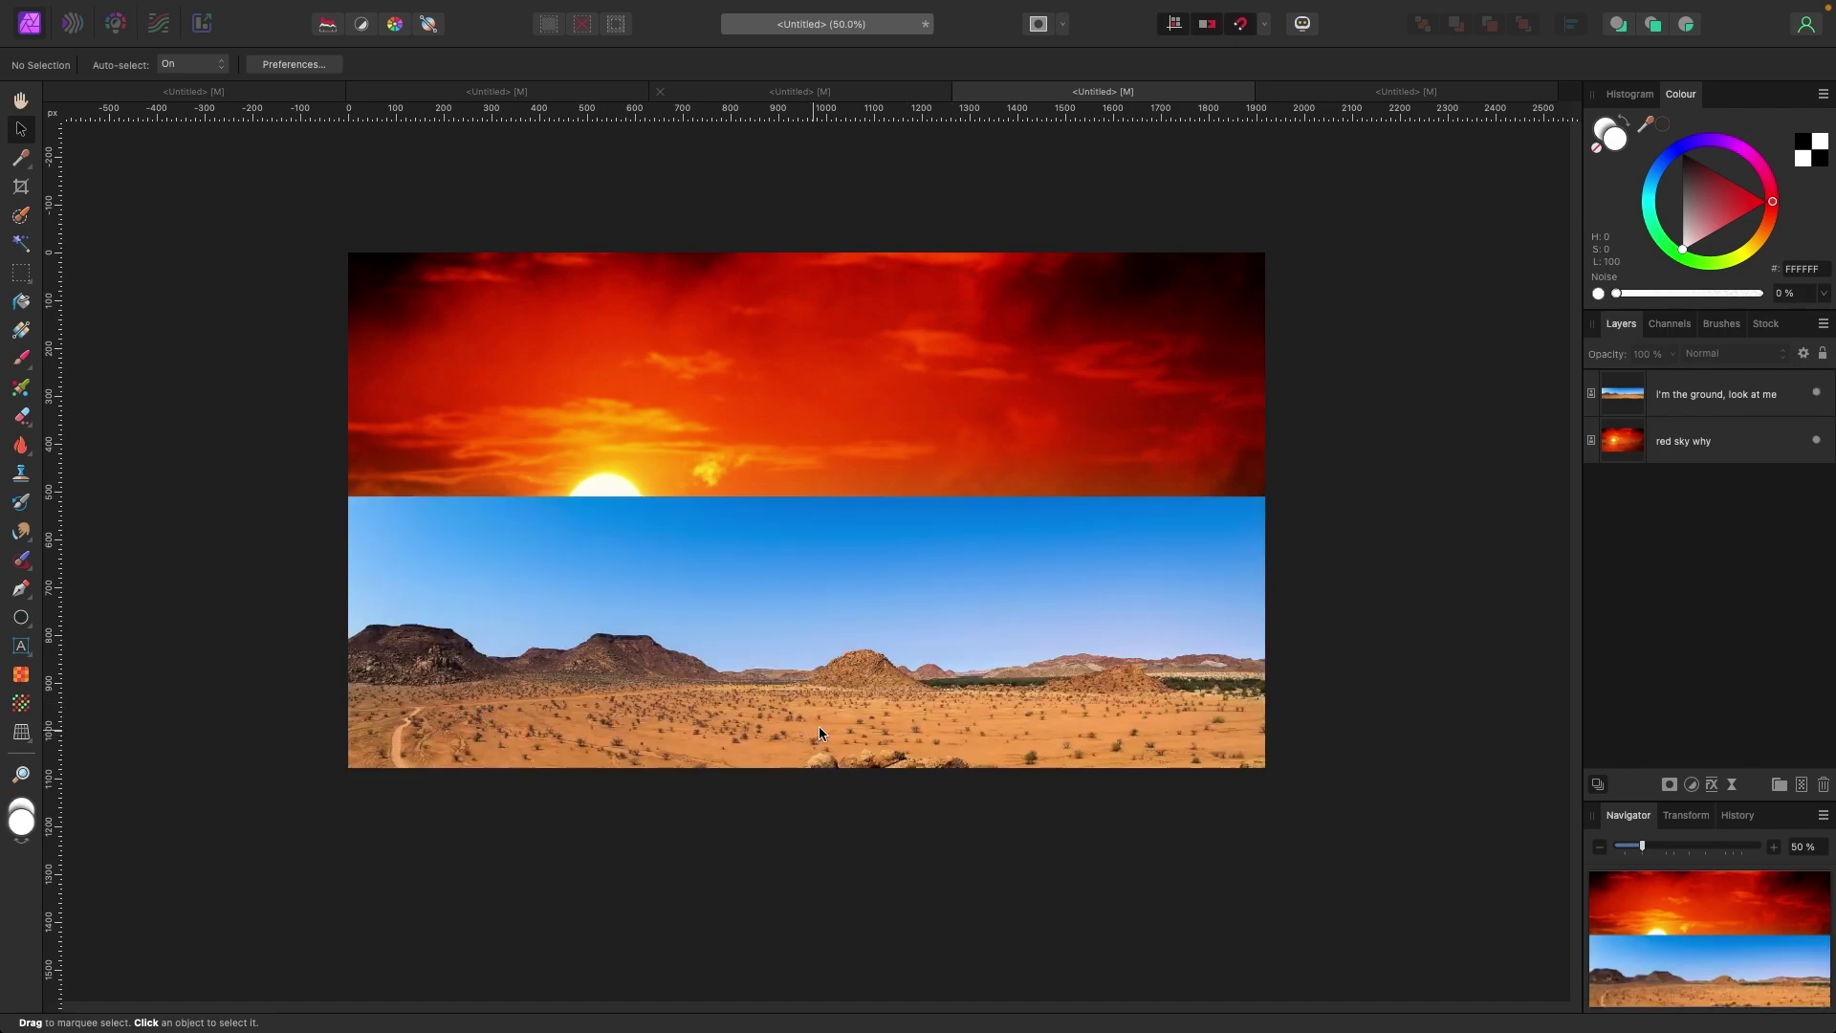
Select the desert ground and hills on the "I'm the ground, look at me" layer with the Selection Brush
click(1664, 404)
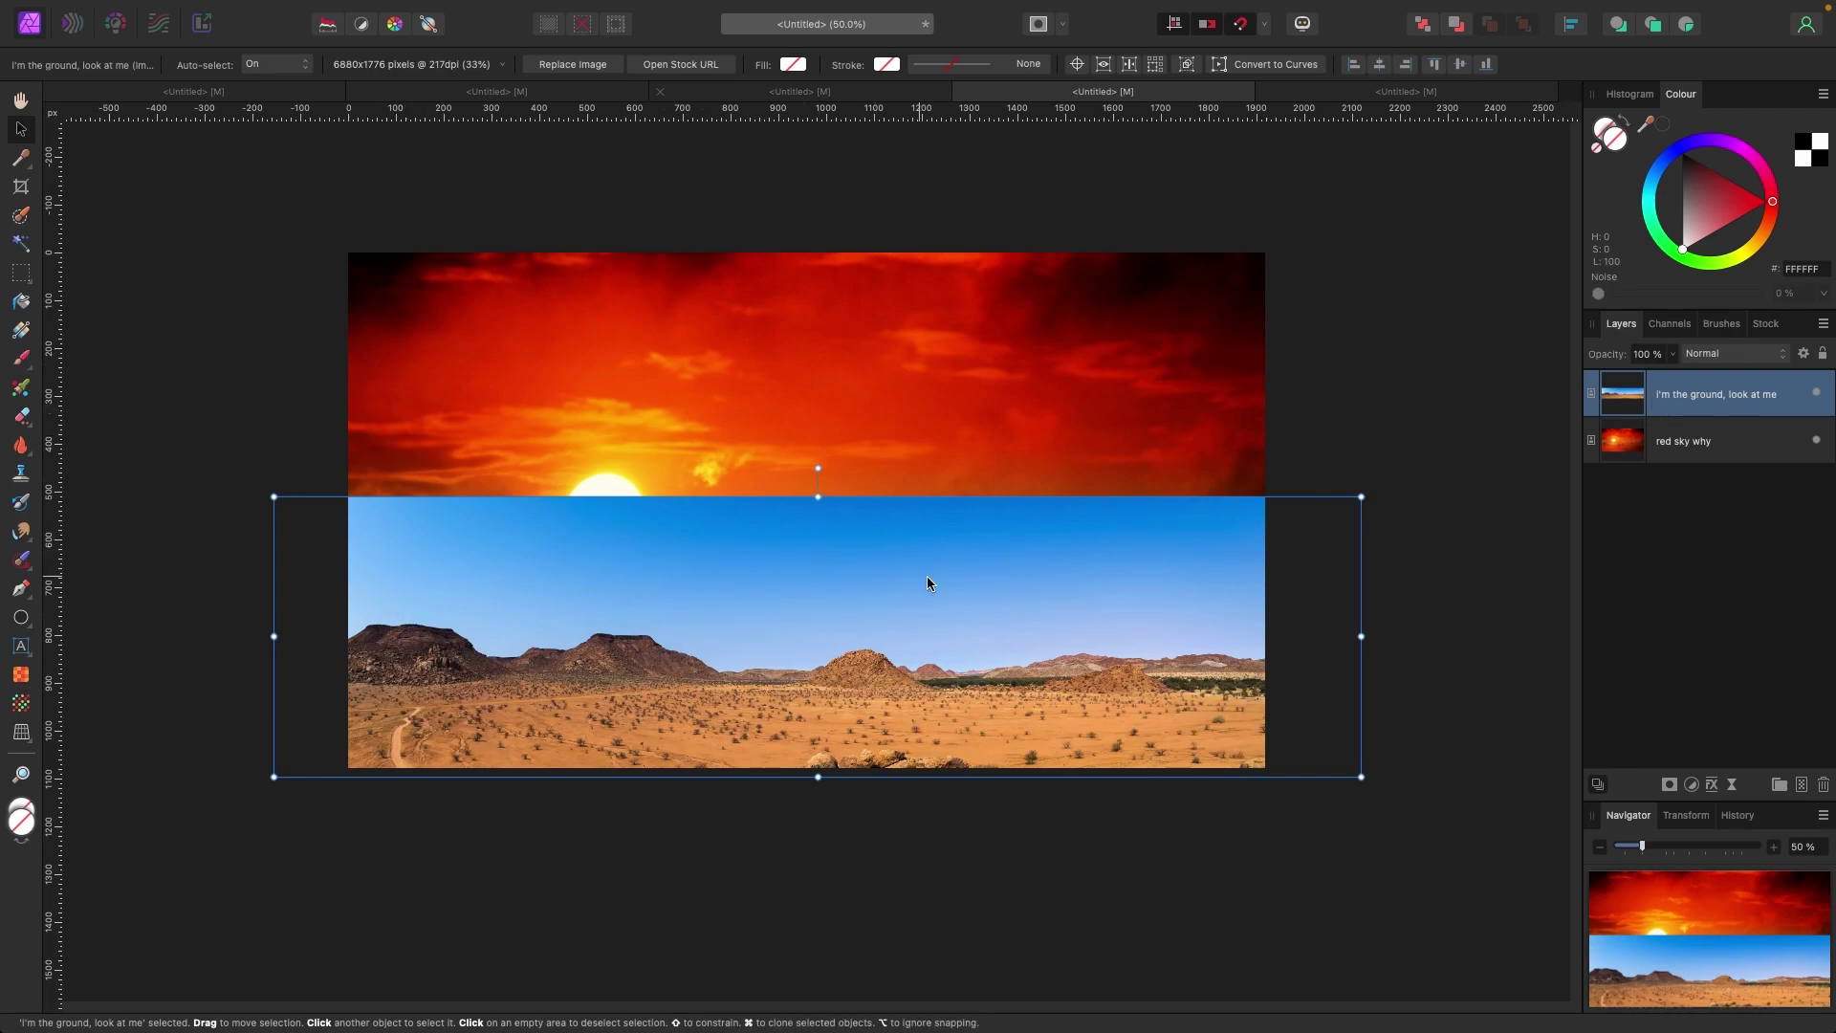
click(21, 215)
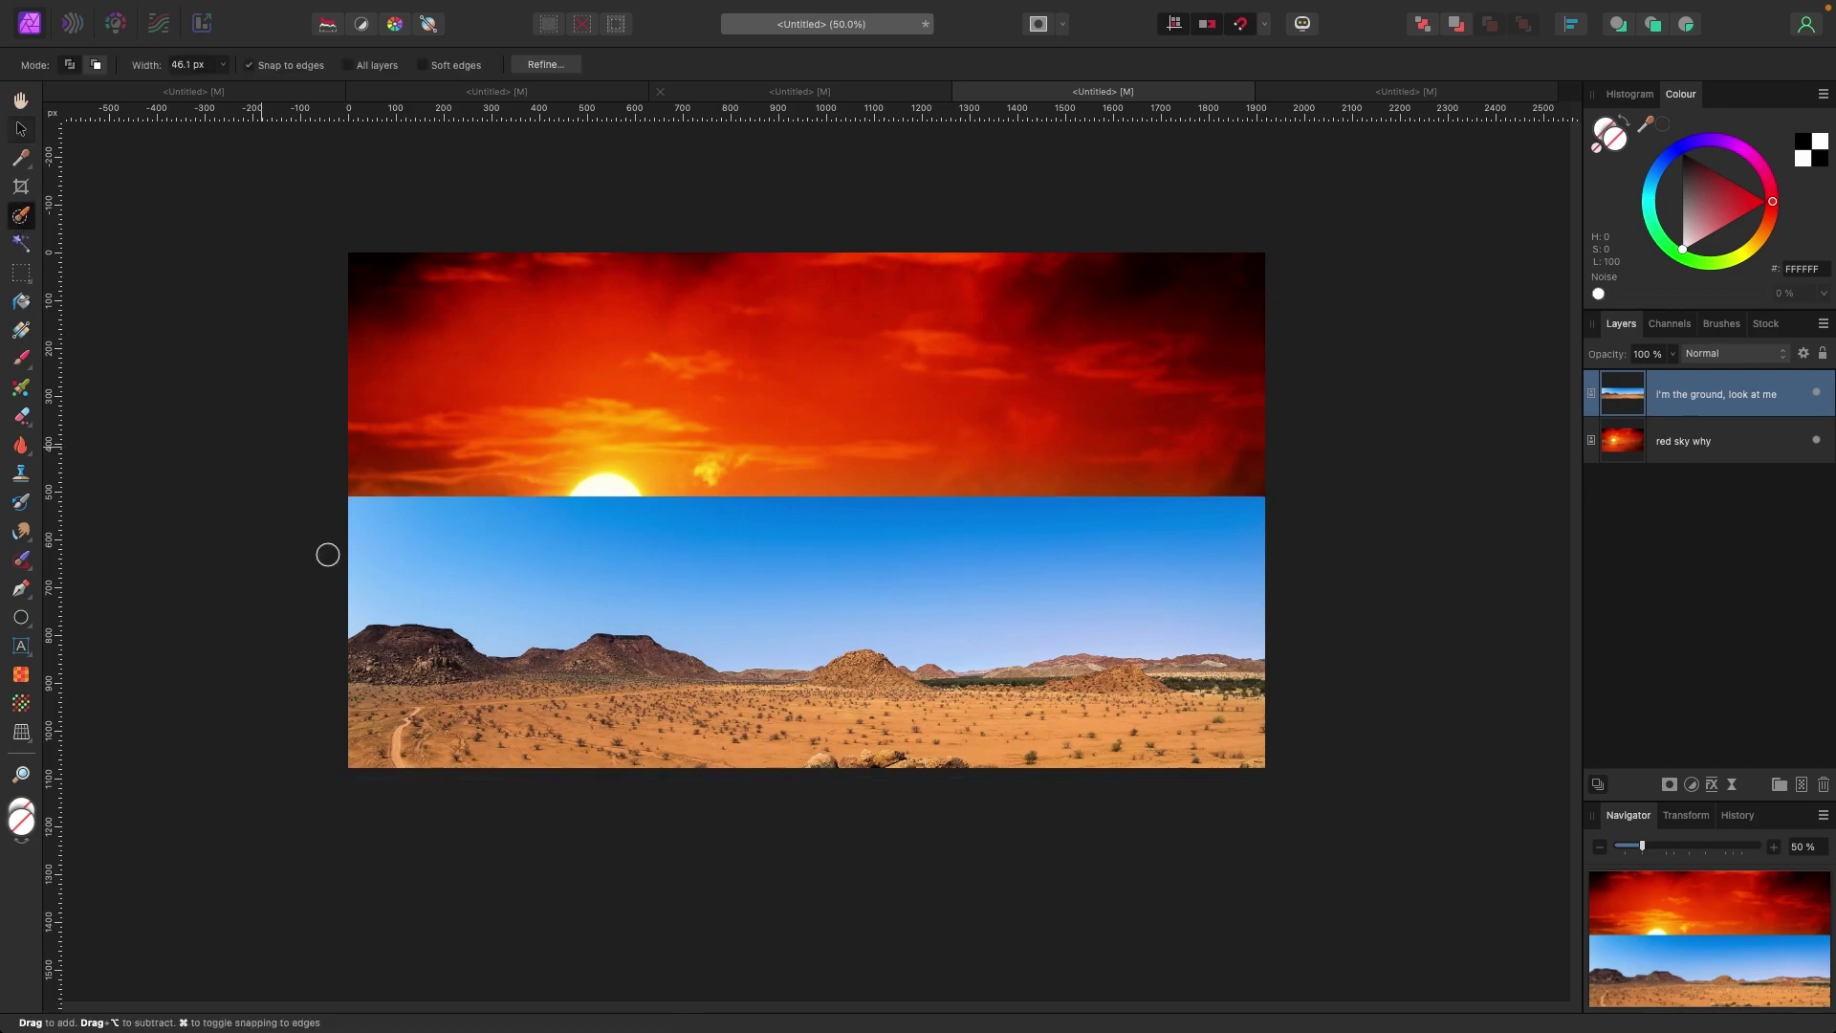
mouse_move(369, 648)
mouse_down()
mouse_move(483, 695)
mouse_move(402, 714)
mouse_move(484, 730)
mouse_move(602, 737)
mouse_move(570, 675)
mouse_move(655, 674)
mouse_move(712, 706)
mouse_move(446, 714)
mouse_move(349, 682)
mouse_move(474, 741)
mouse_move(818, 752)
mouse_move(831, 734)
mouse_move(754, 706)
mouse_move(1150, 685)
mouse_move(876, 705)
mouse_up()
Refine the desert selection, output it as a new layer, and deselect everything
click(531, 63)
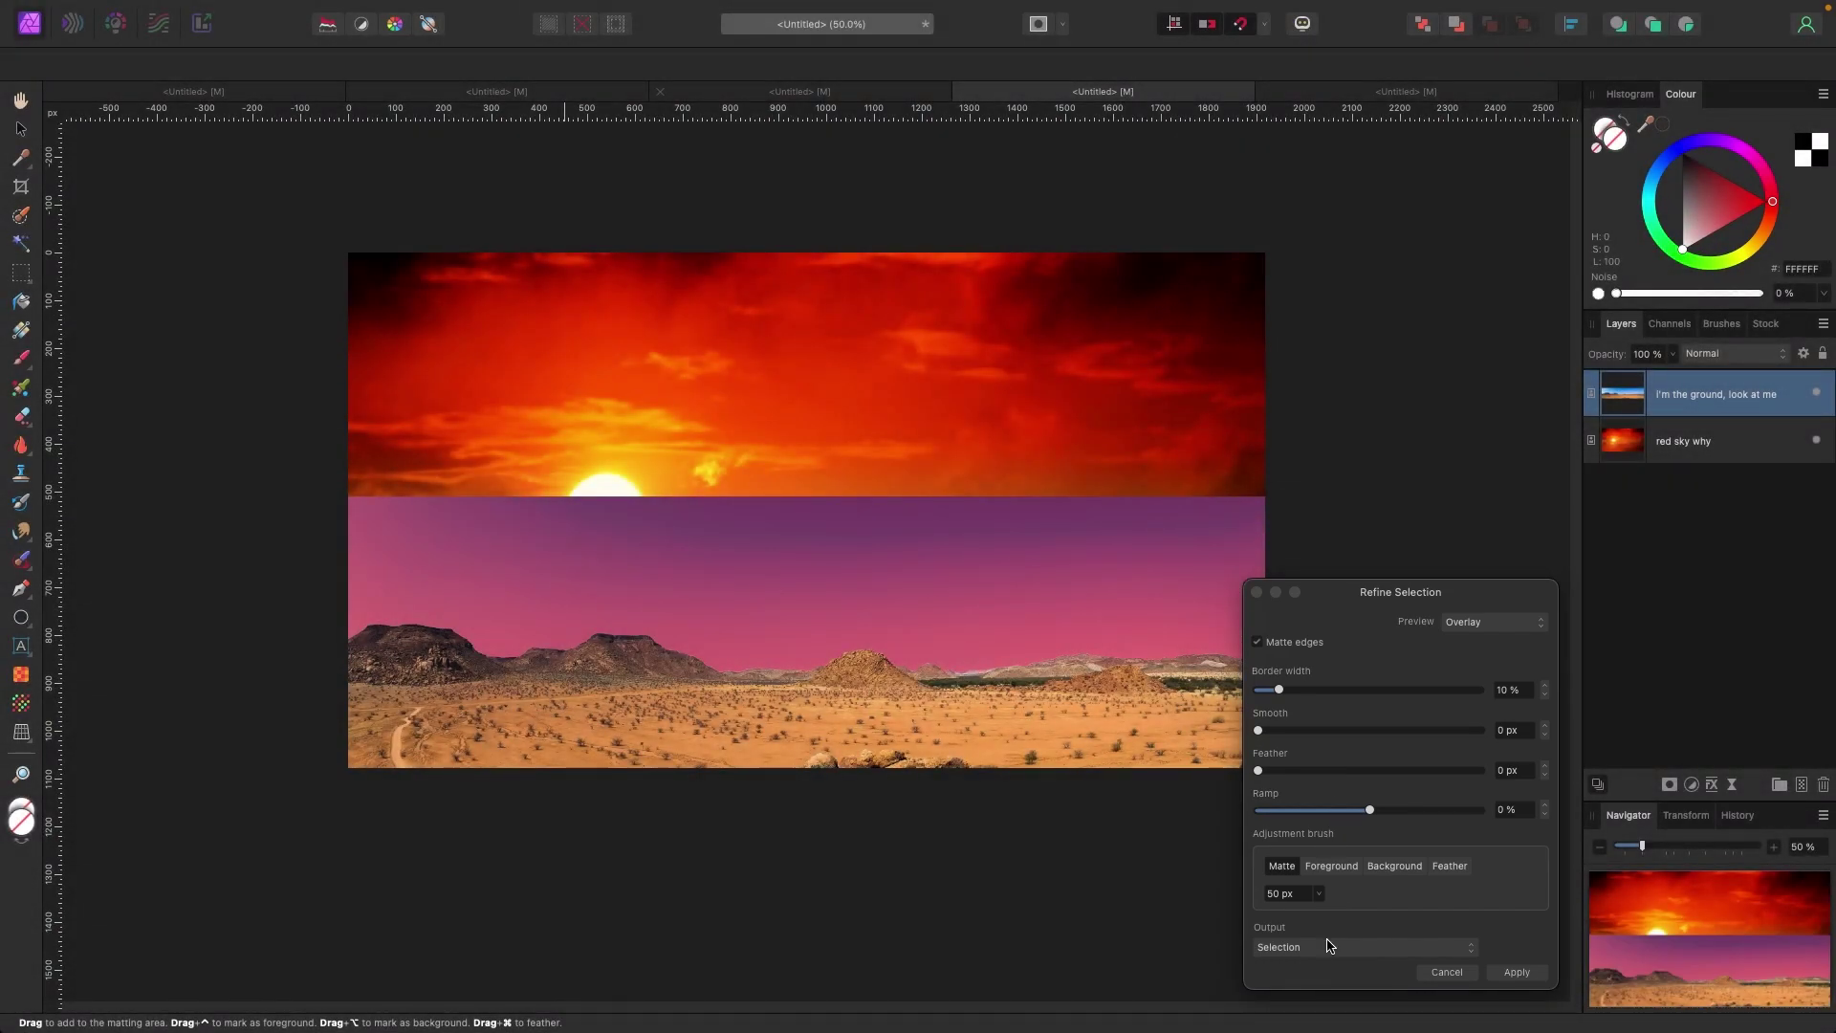
click(1328, 946)
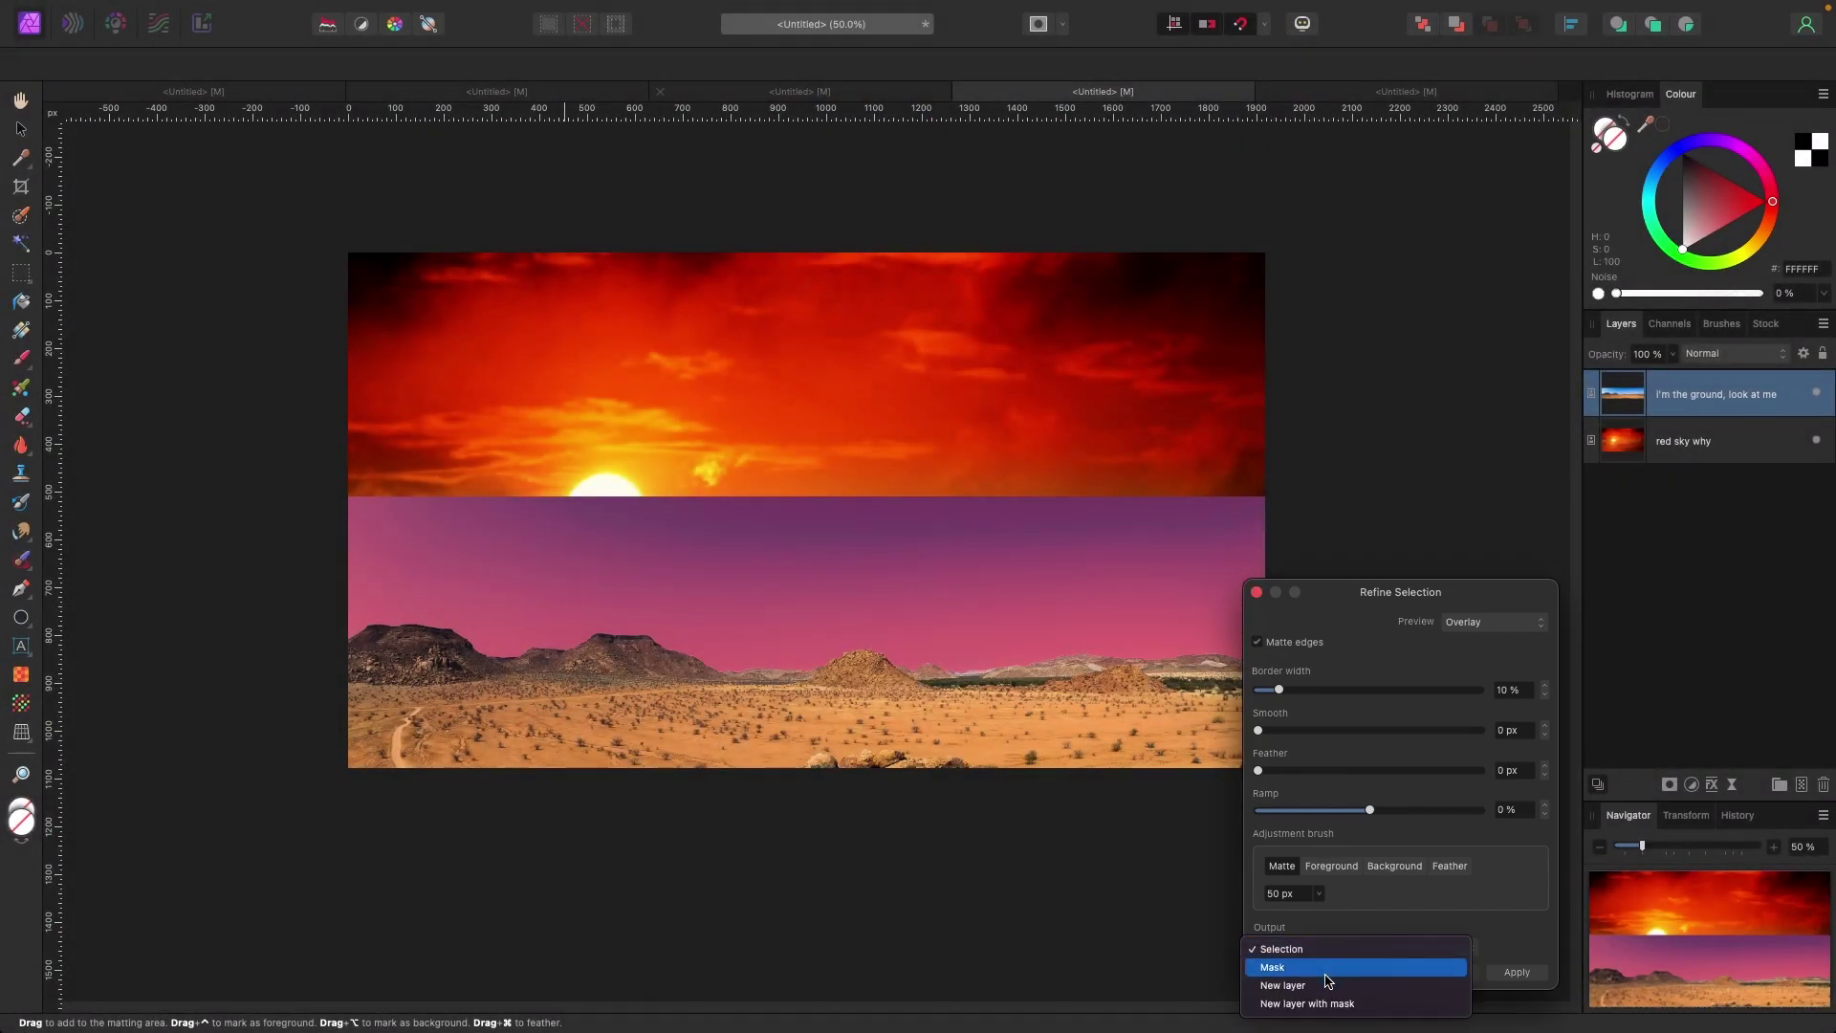
click(1328, 985)
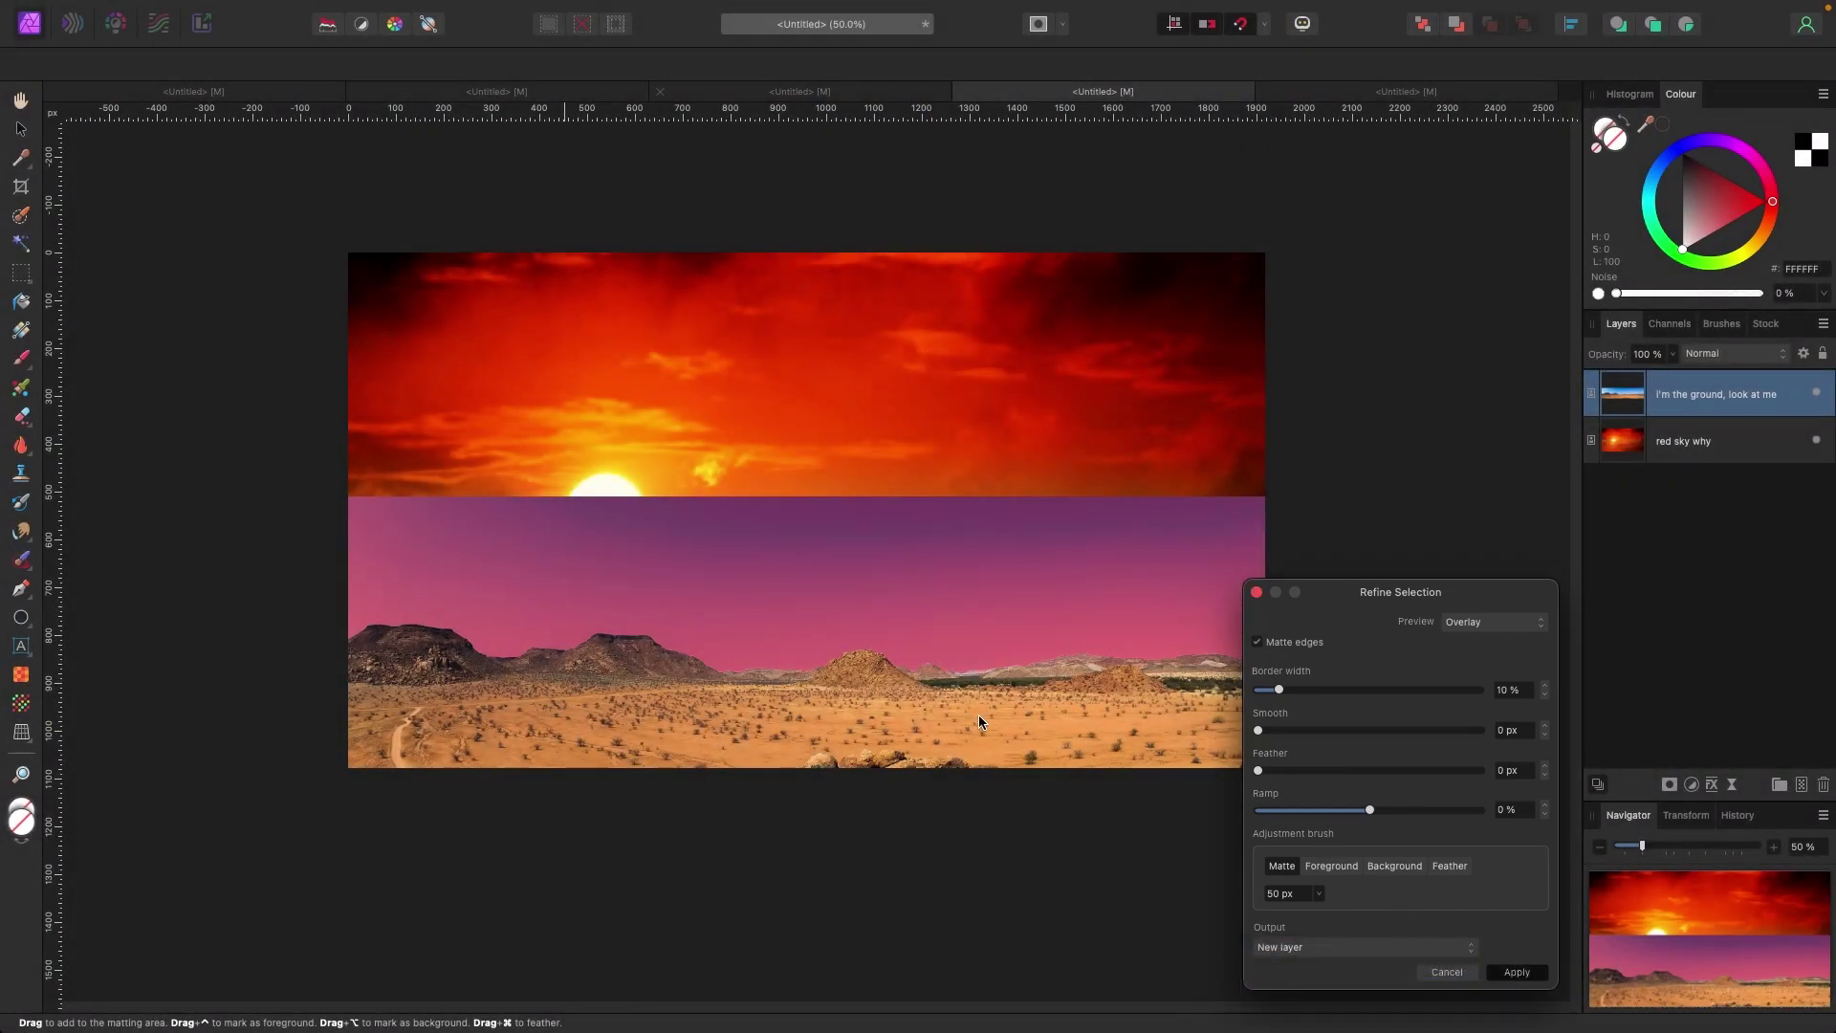
key(Return)
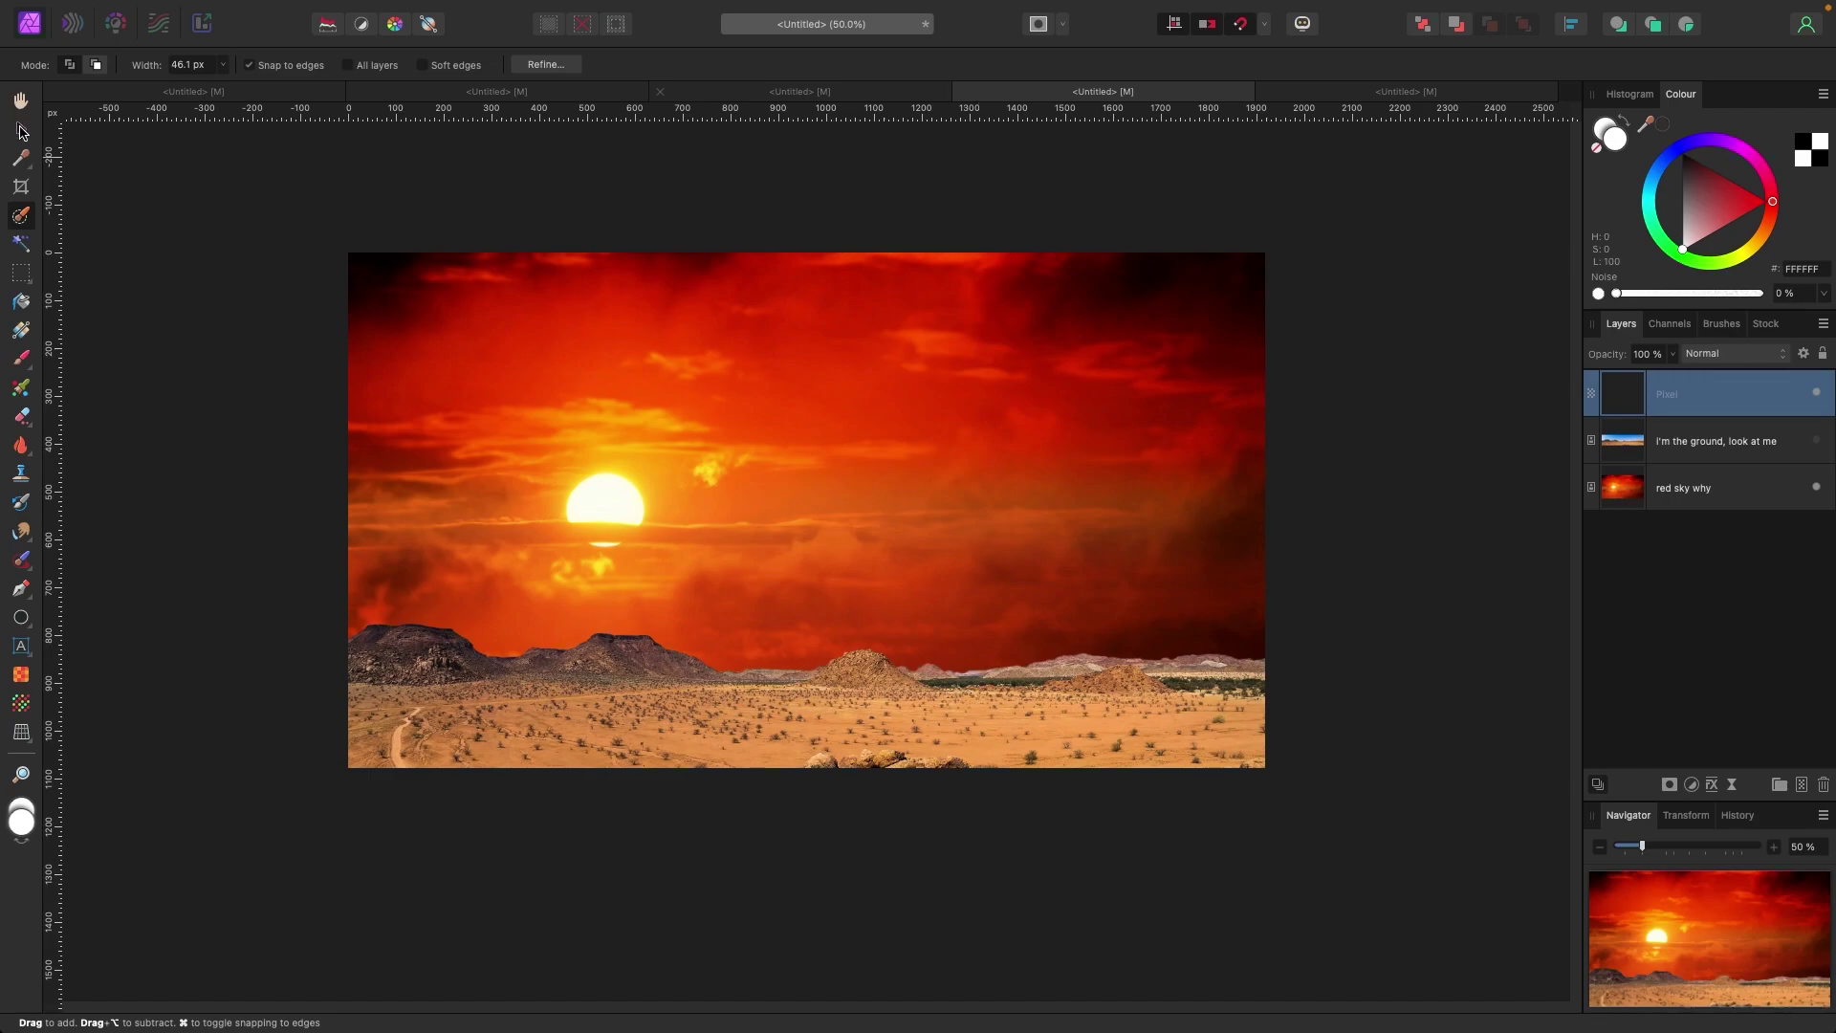
click(17, 129)
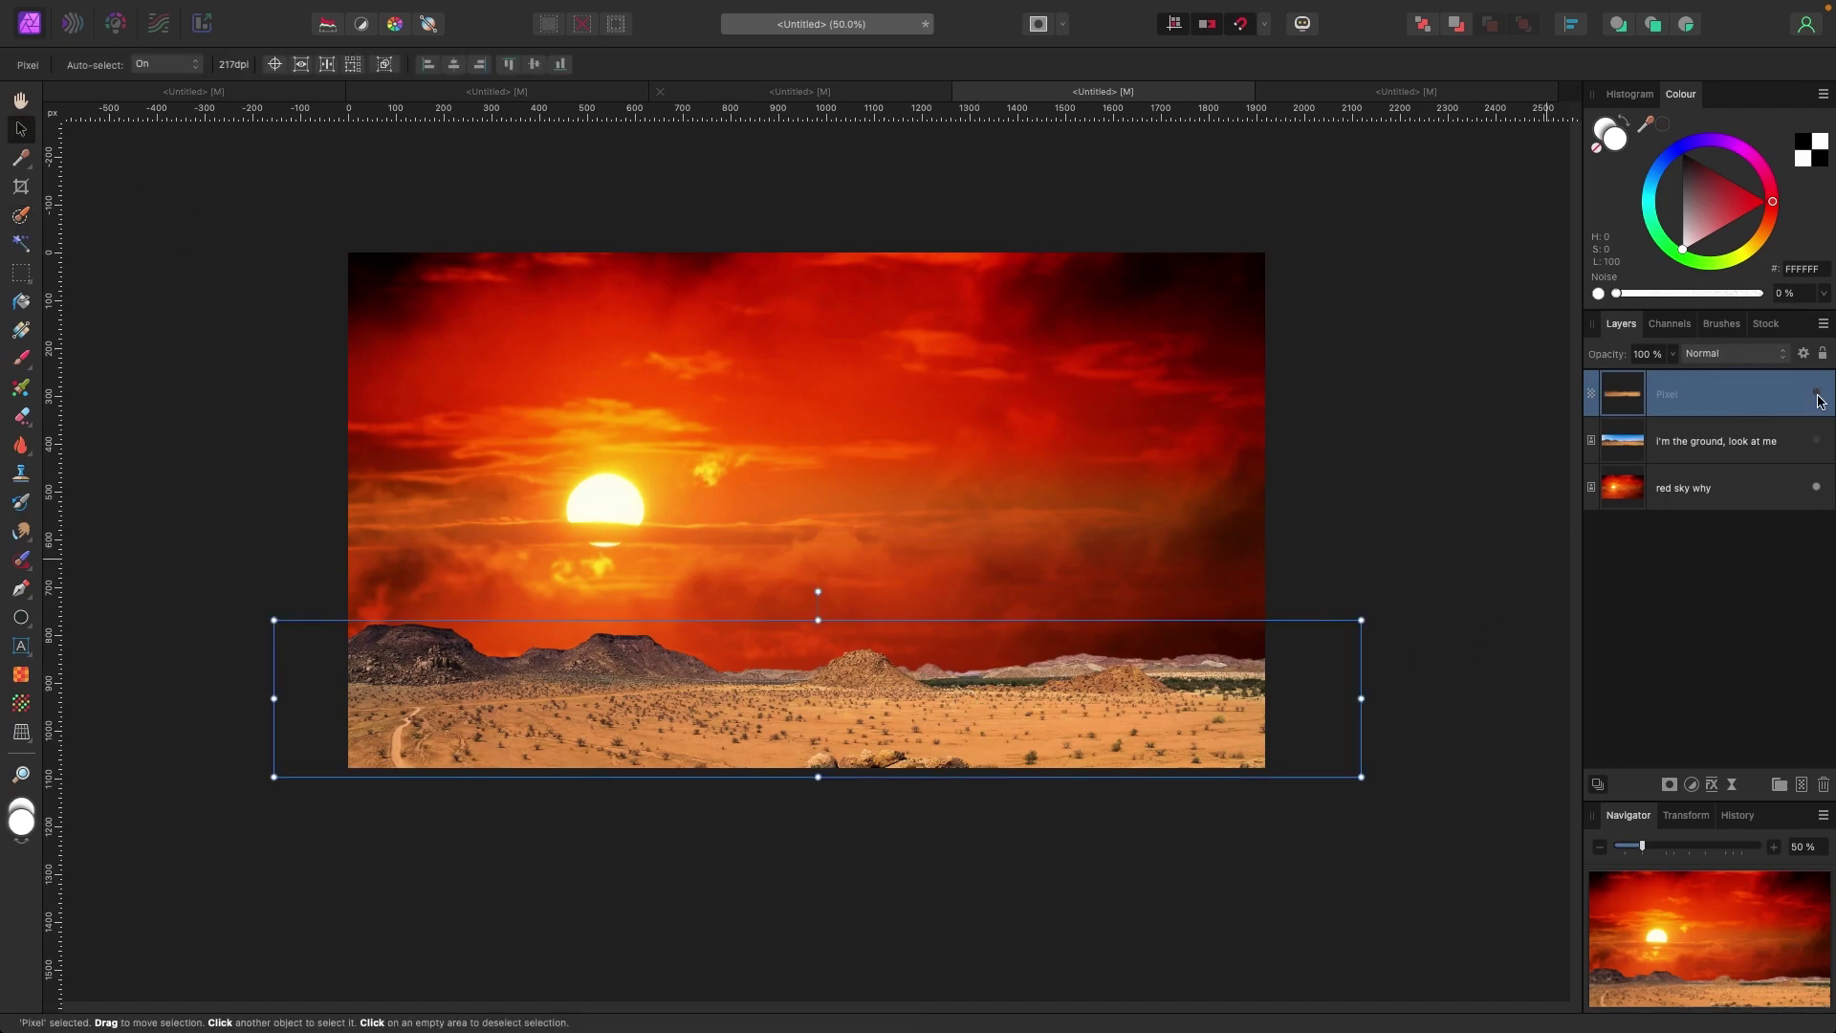
click(1509, 459)
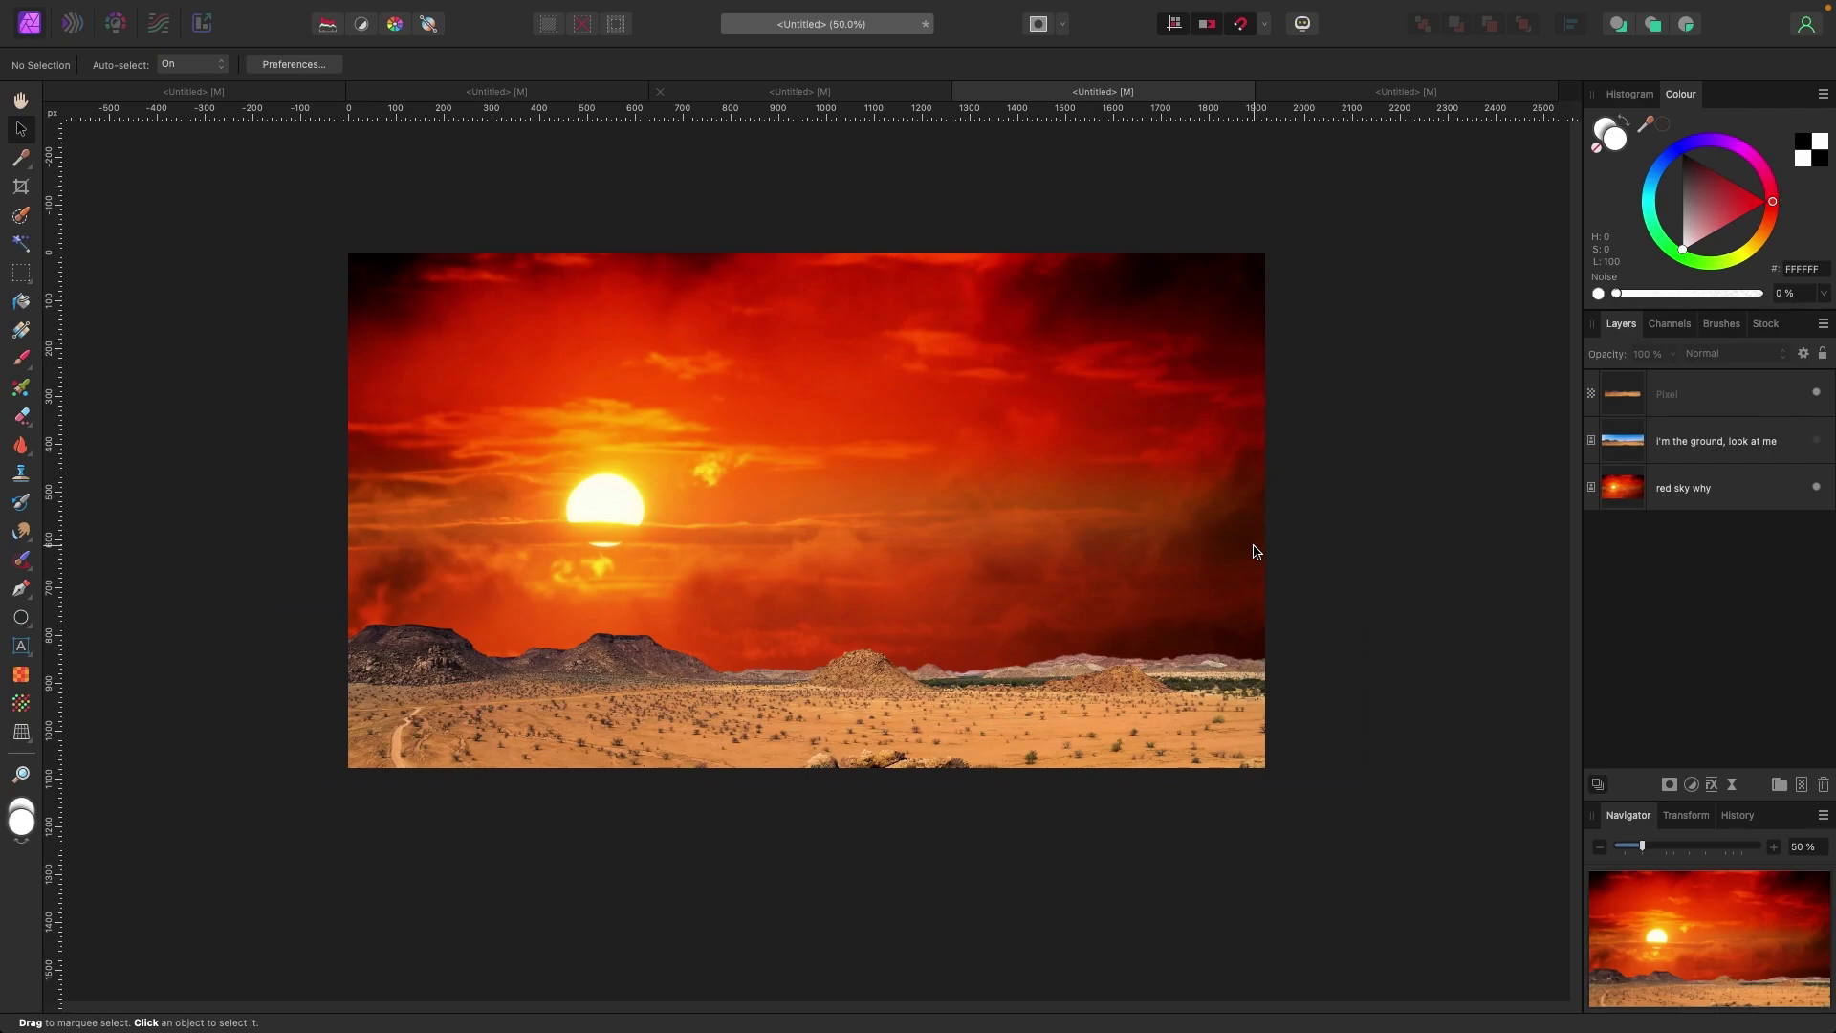
Add a Curves adjustment, nest it inside the desert cutout's Pixel layer, and shift its settings window slightly
click(1700, 404)
click(1691, 785)
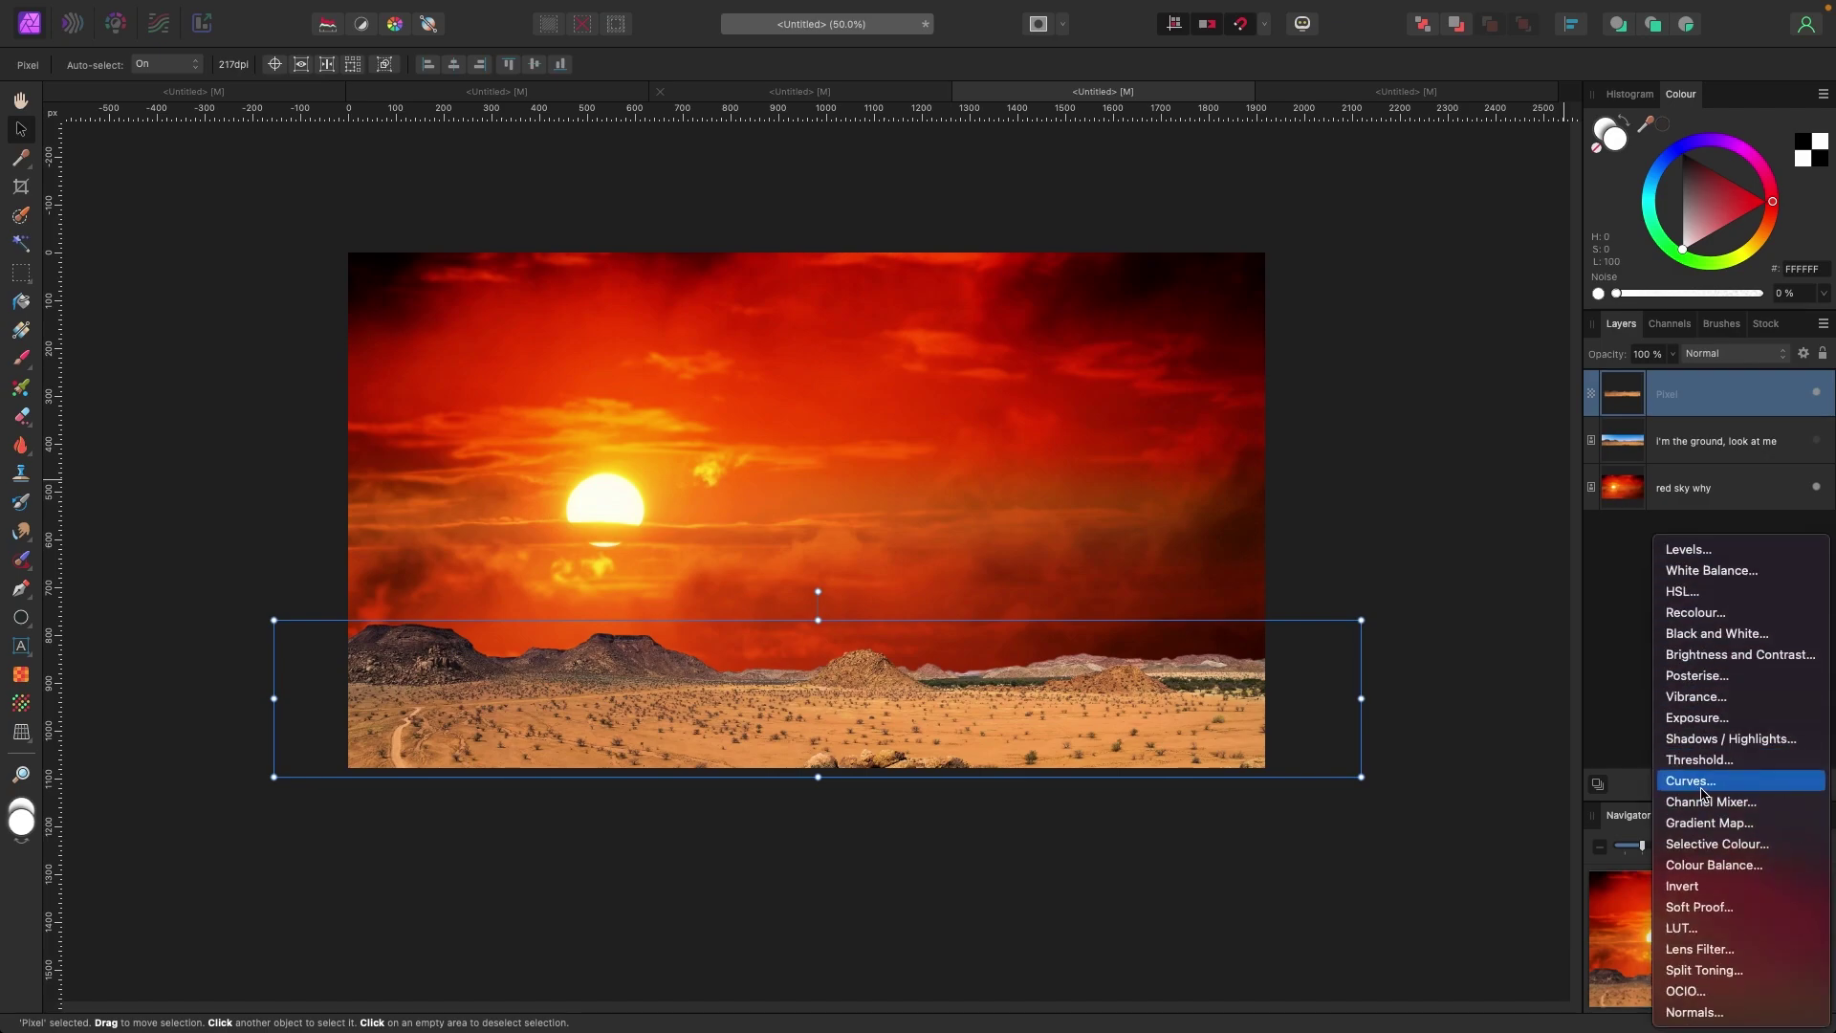
click(1691, 782)
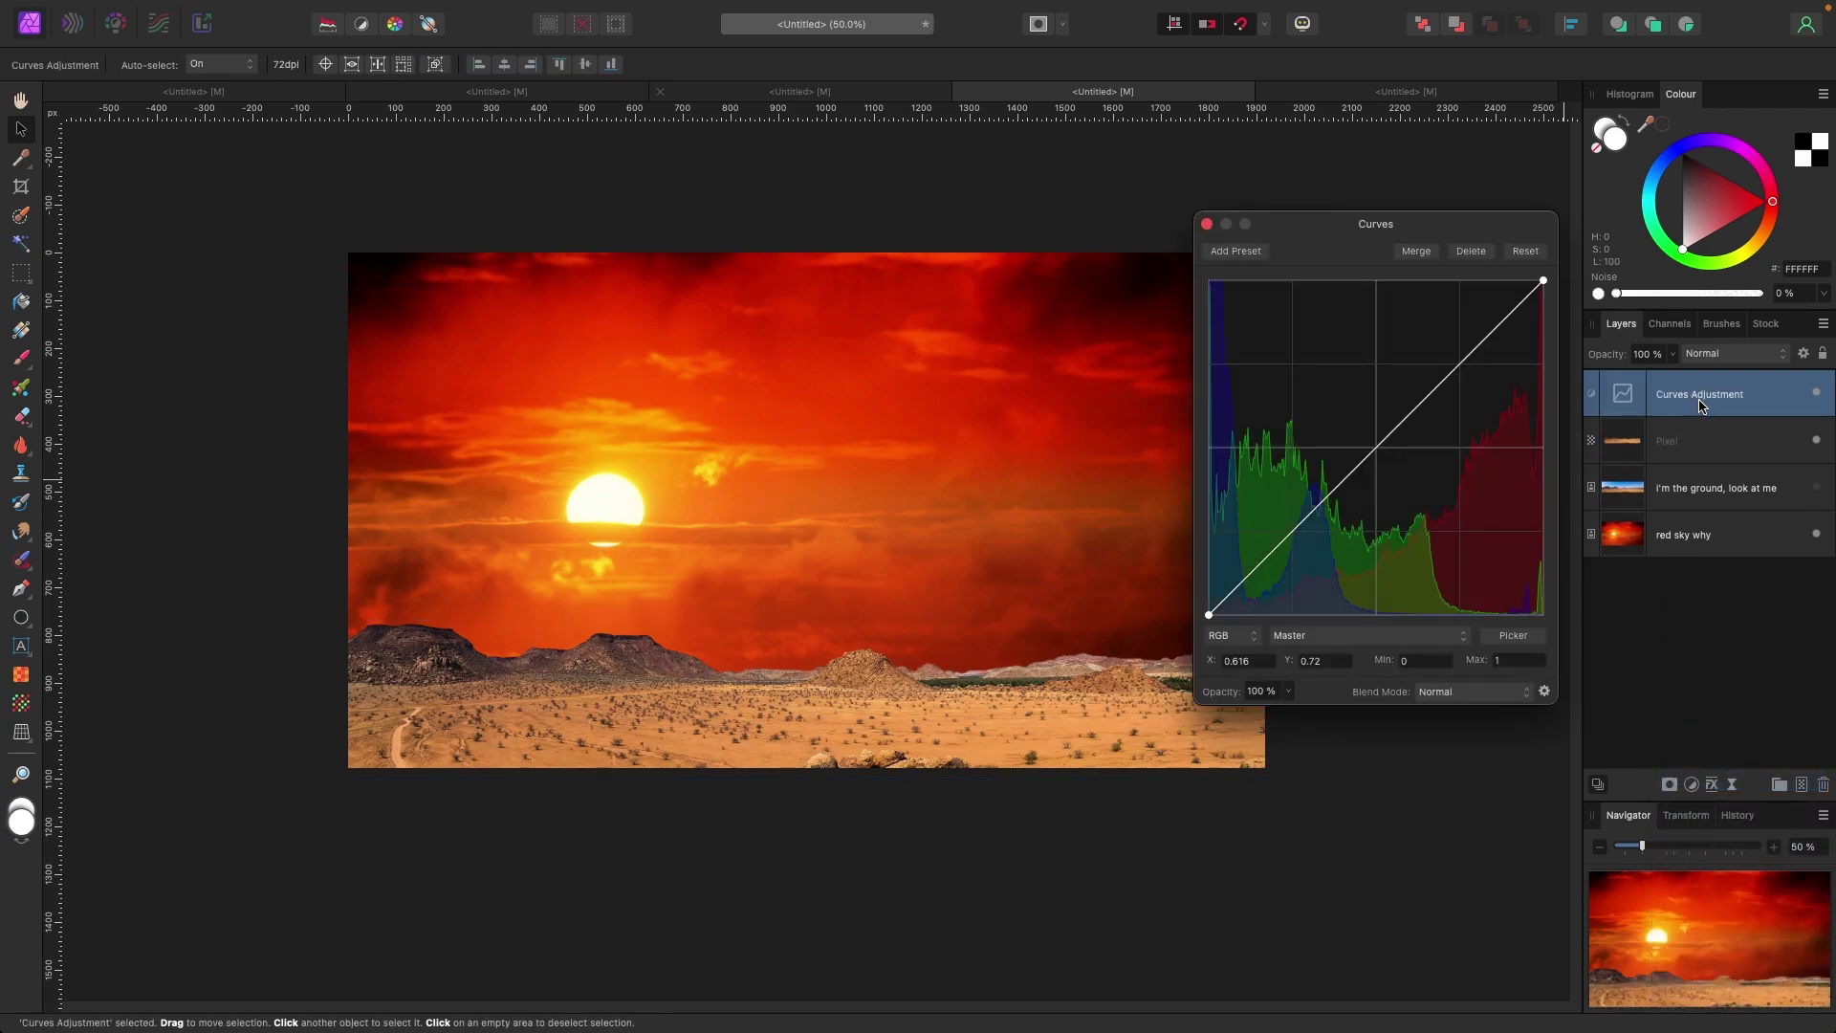
drag(1699, 400, 1704, 449)
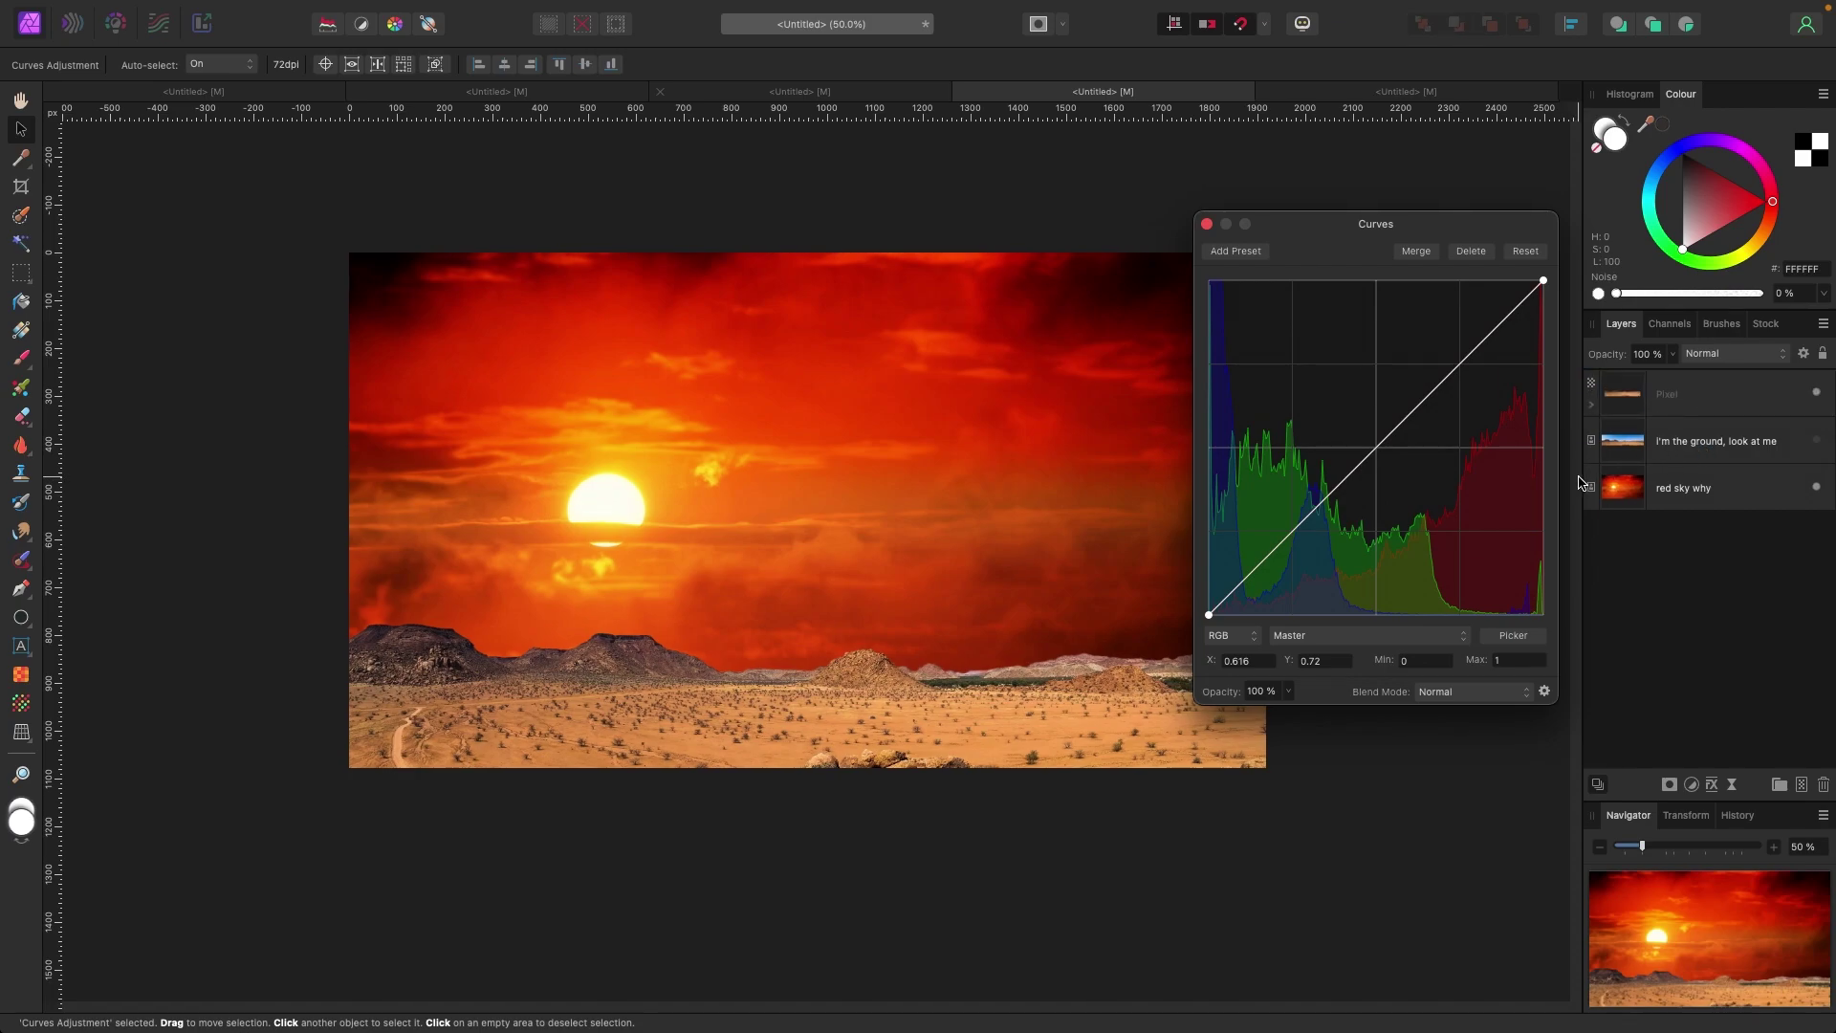
scroll(1310, 285, down, 1)
drag(1348, 235, 1318, 235)
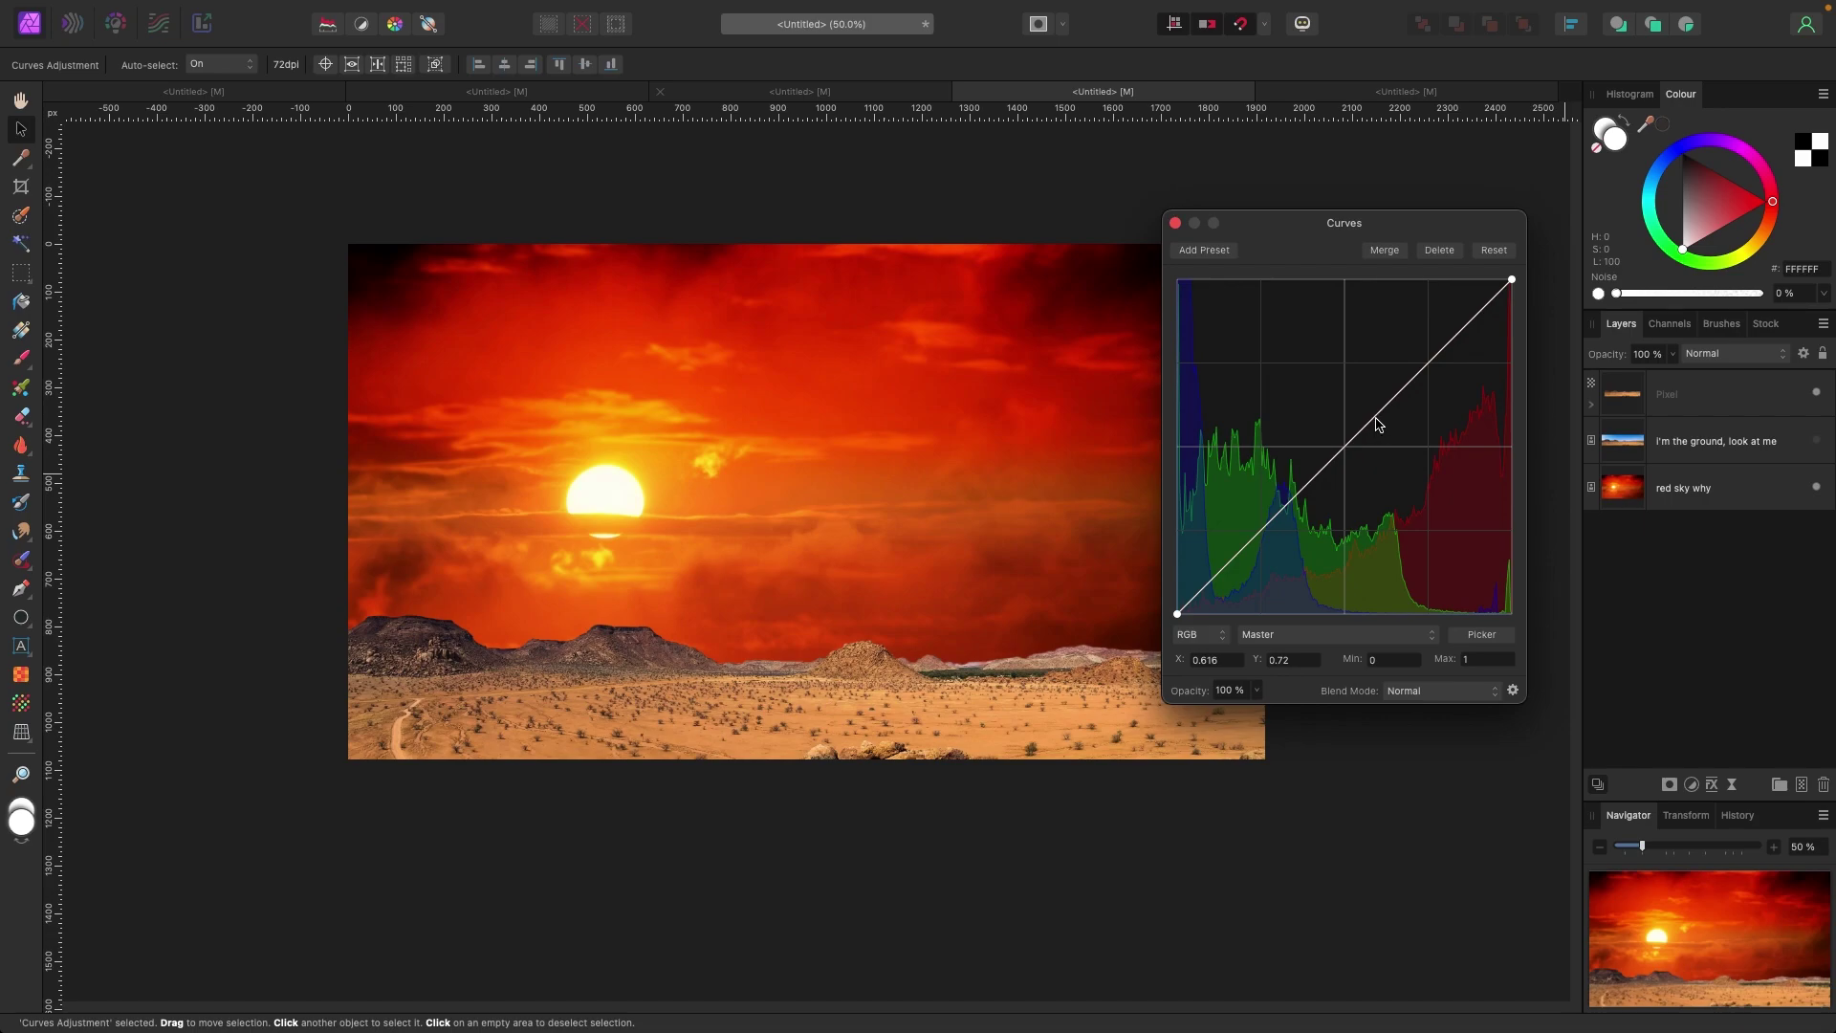
Lower the Master curve to about X 0.68, Y 0.545, raise the Red curve to about X 0.6, Y 0.7, and close the settings
mouse_move(1375, 425)
mouse_down()
mouse_move(1406, 443)
mouse_move(1324, 360)
mouse_move(1402, 431)
mouse_up()
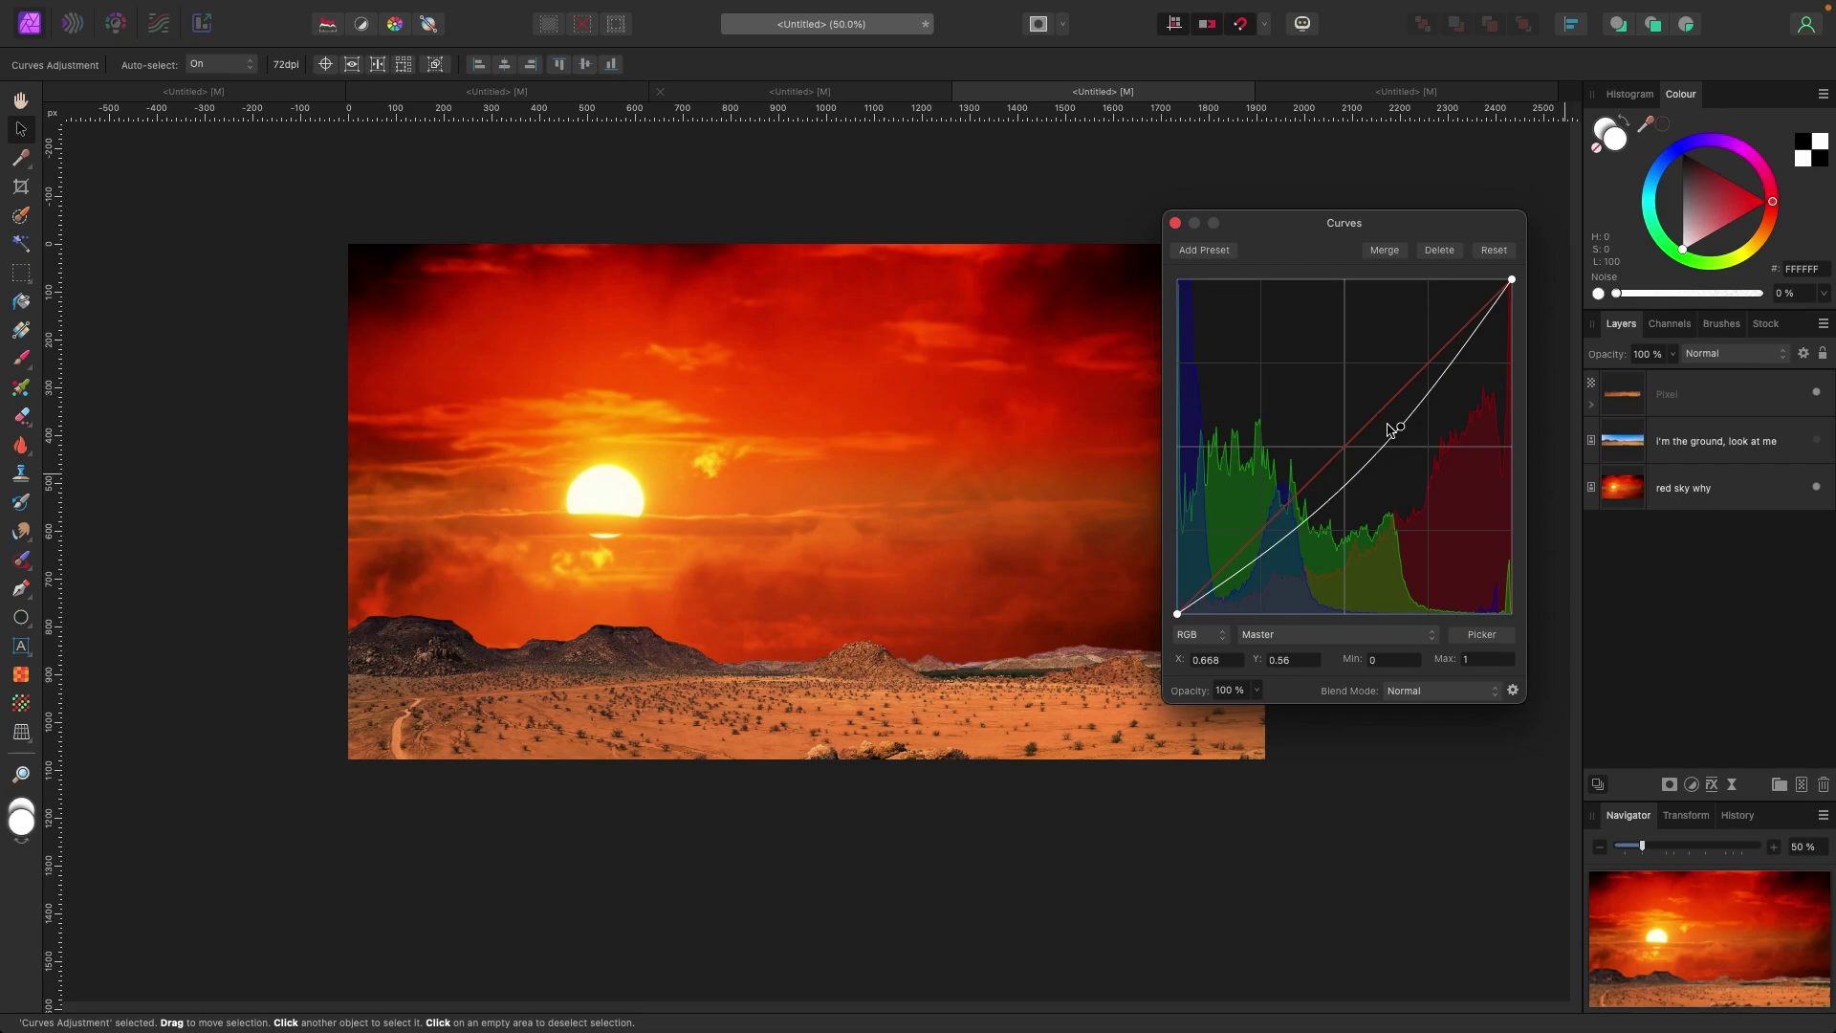
drag(1402, 432, 1406, 436)
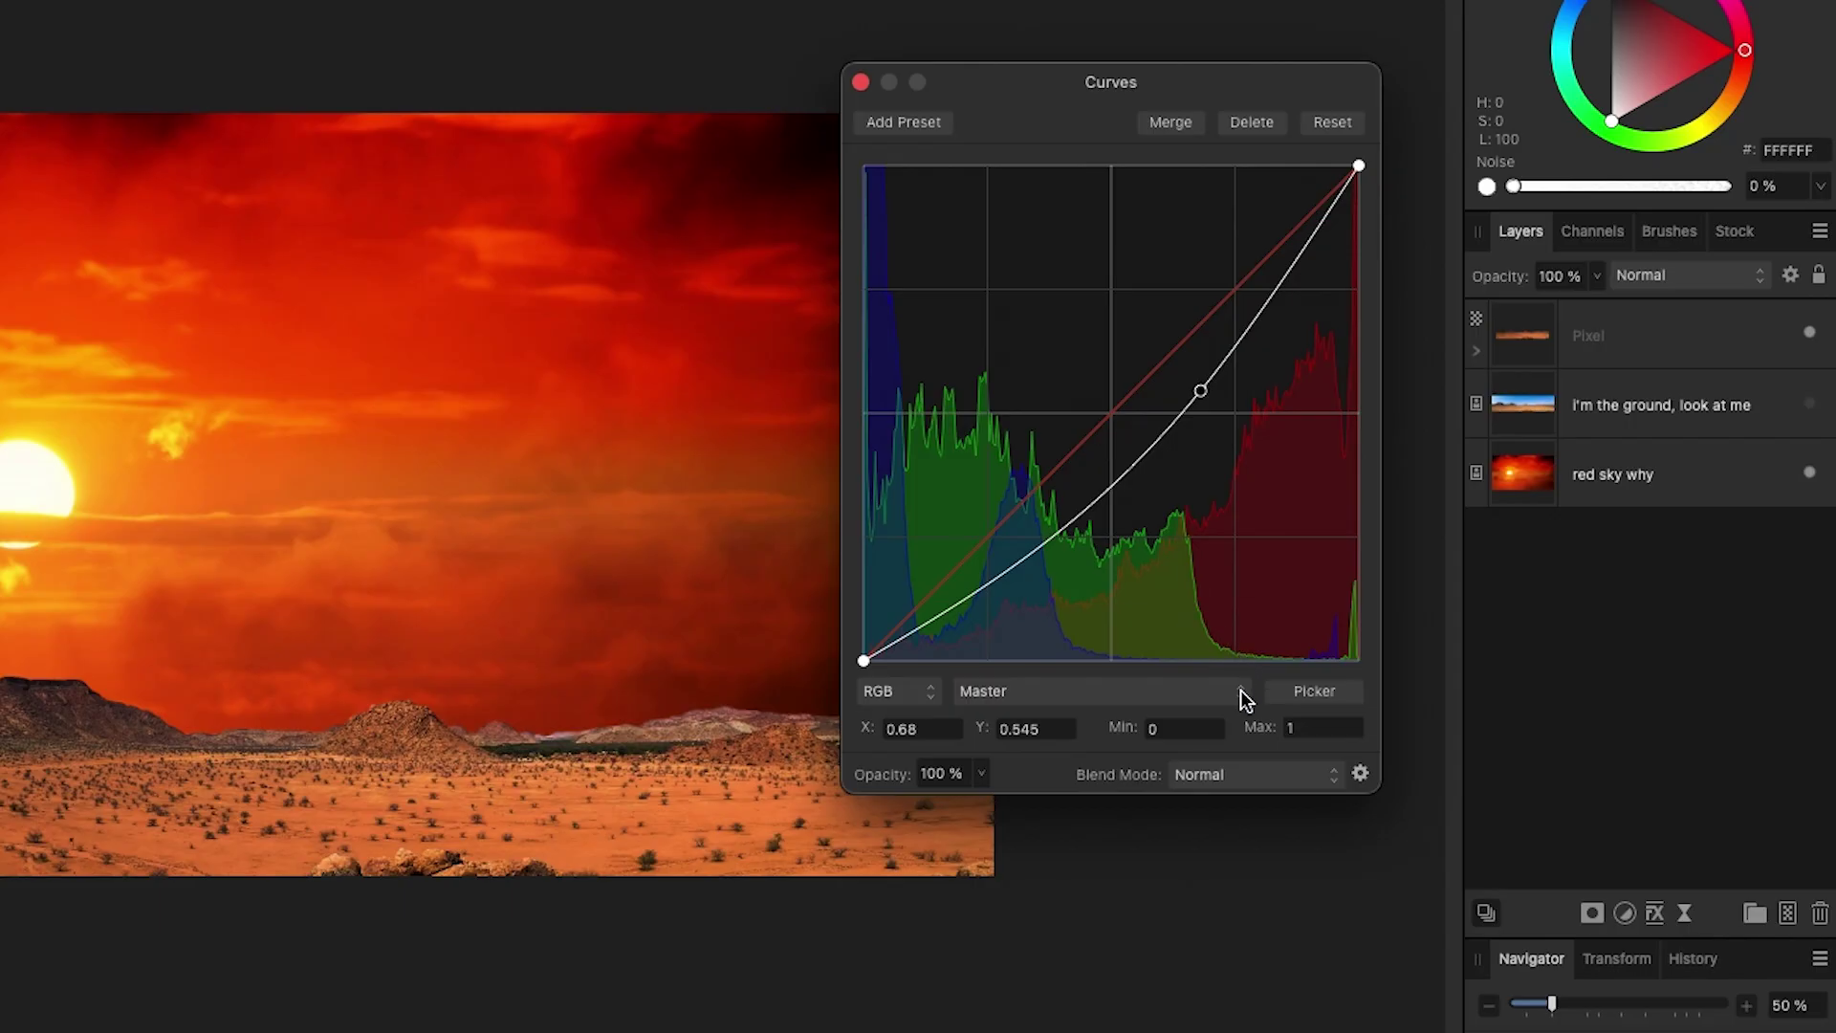
click(1241, 698)
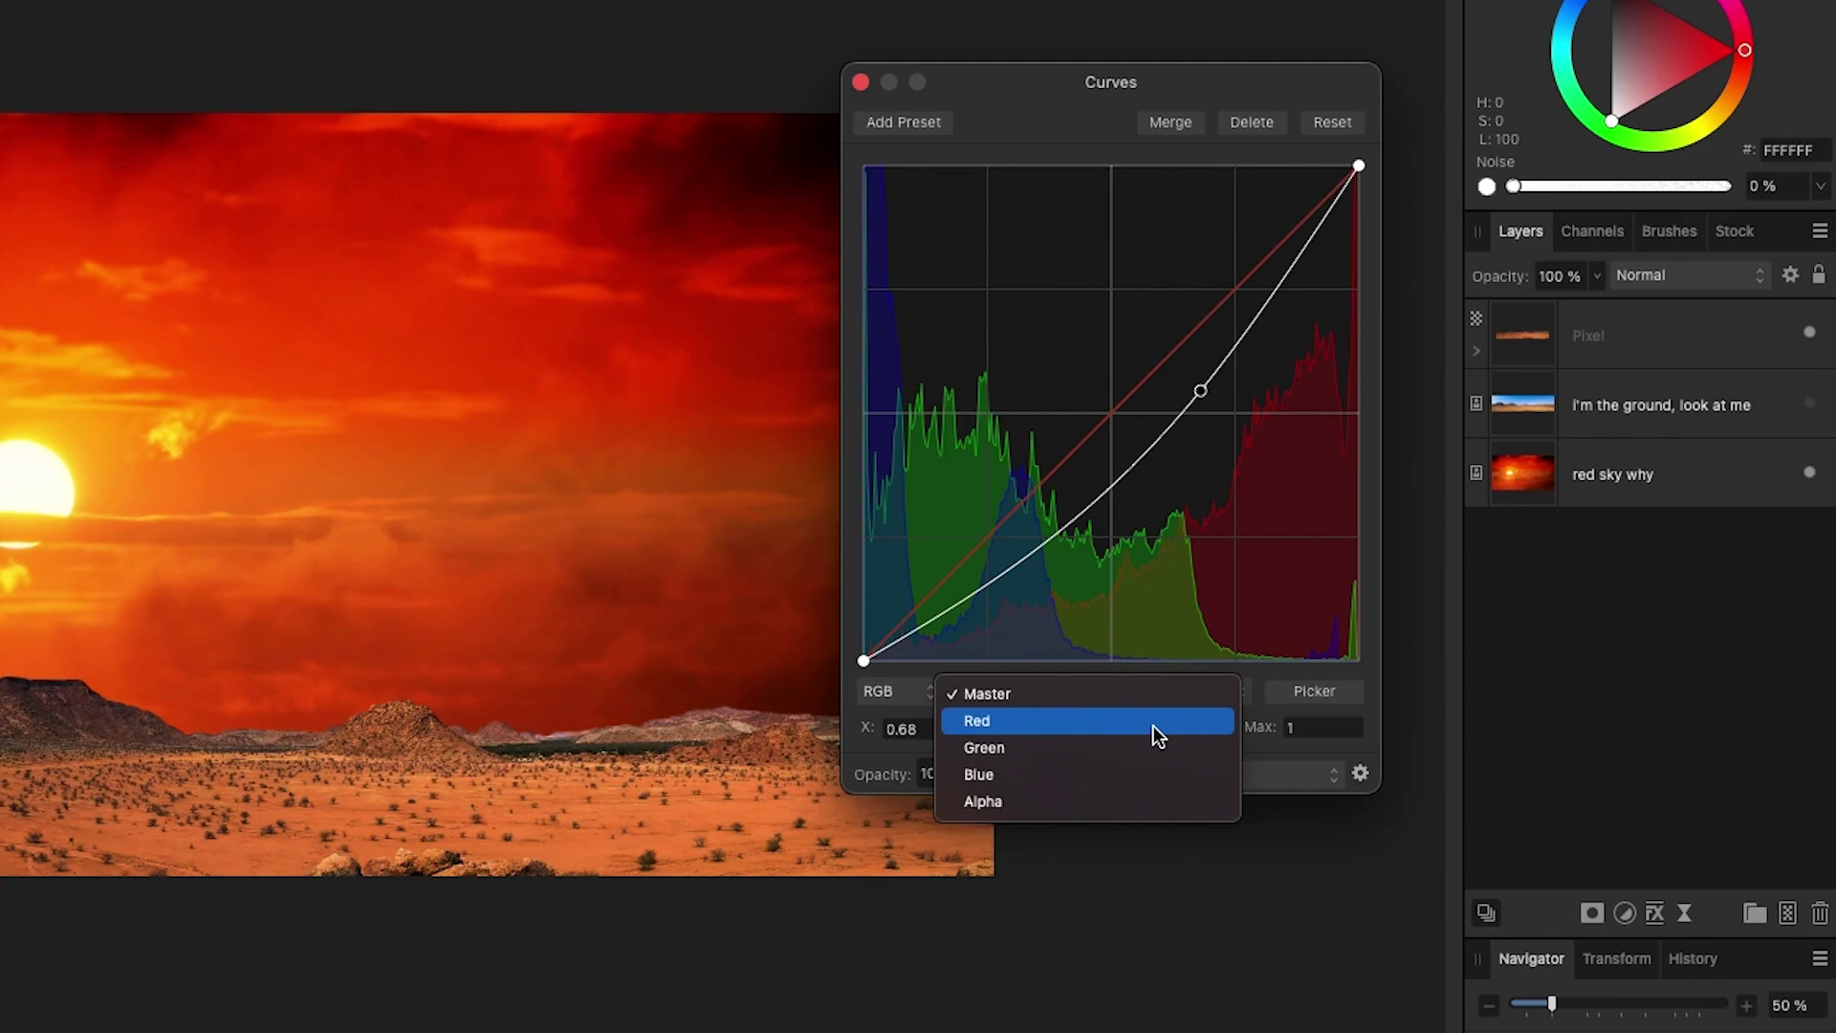
click(1093, 725)
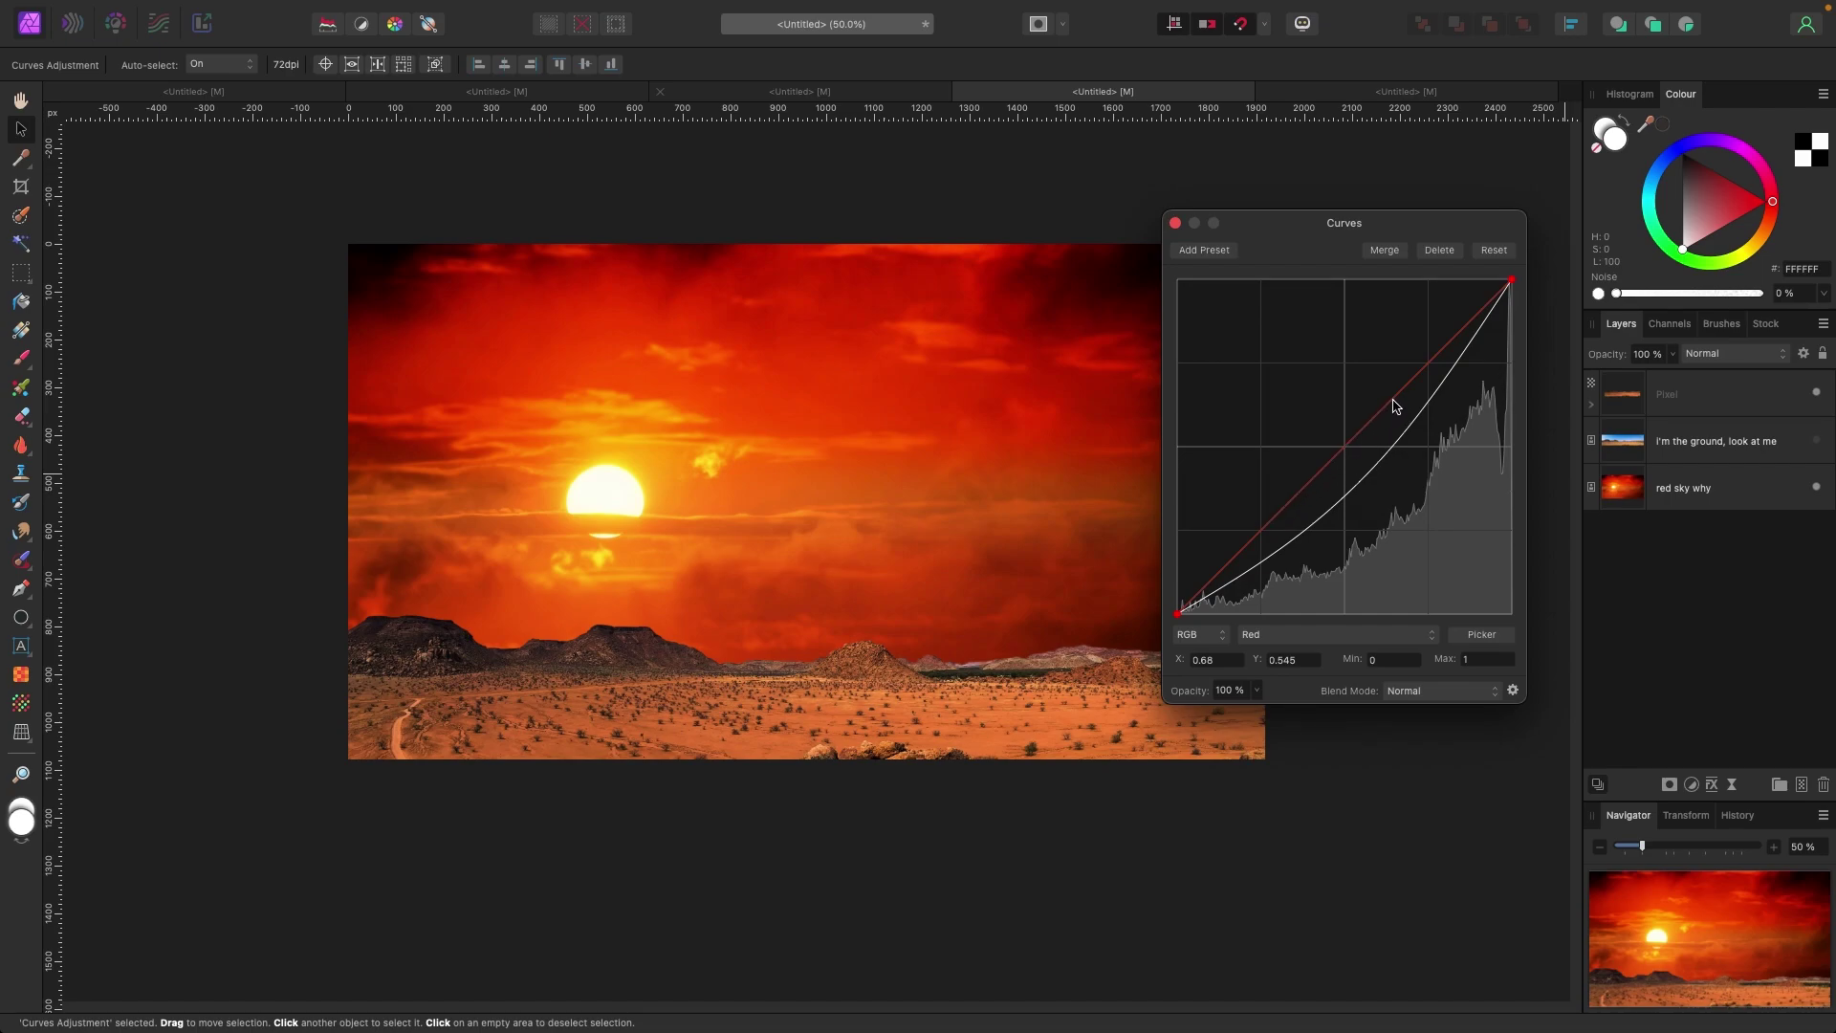
mouse_move(1392, 400)
mouse_down()
mouse_move(1326, 338)
mouse_move(1389, 399)
mouse_move(1383, 373)
mouse_up()
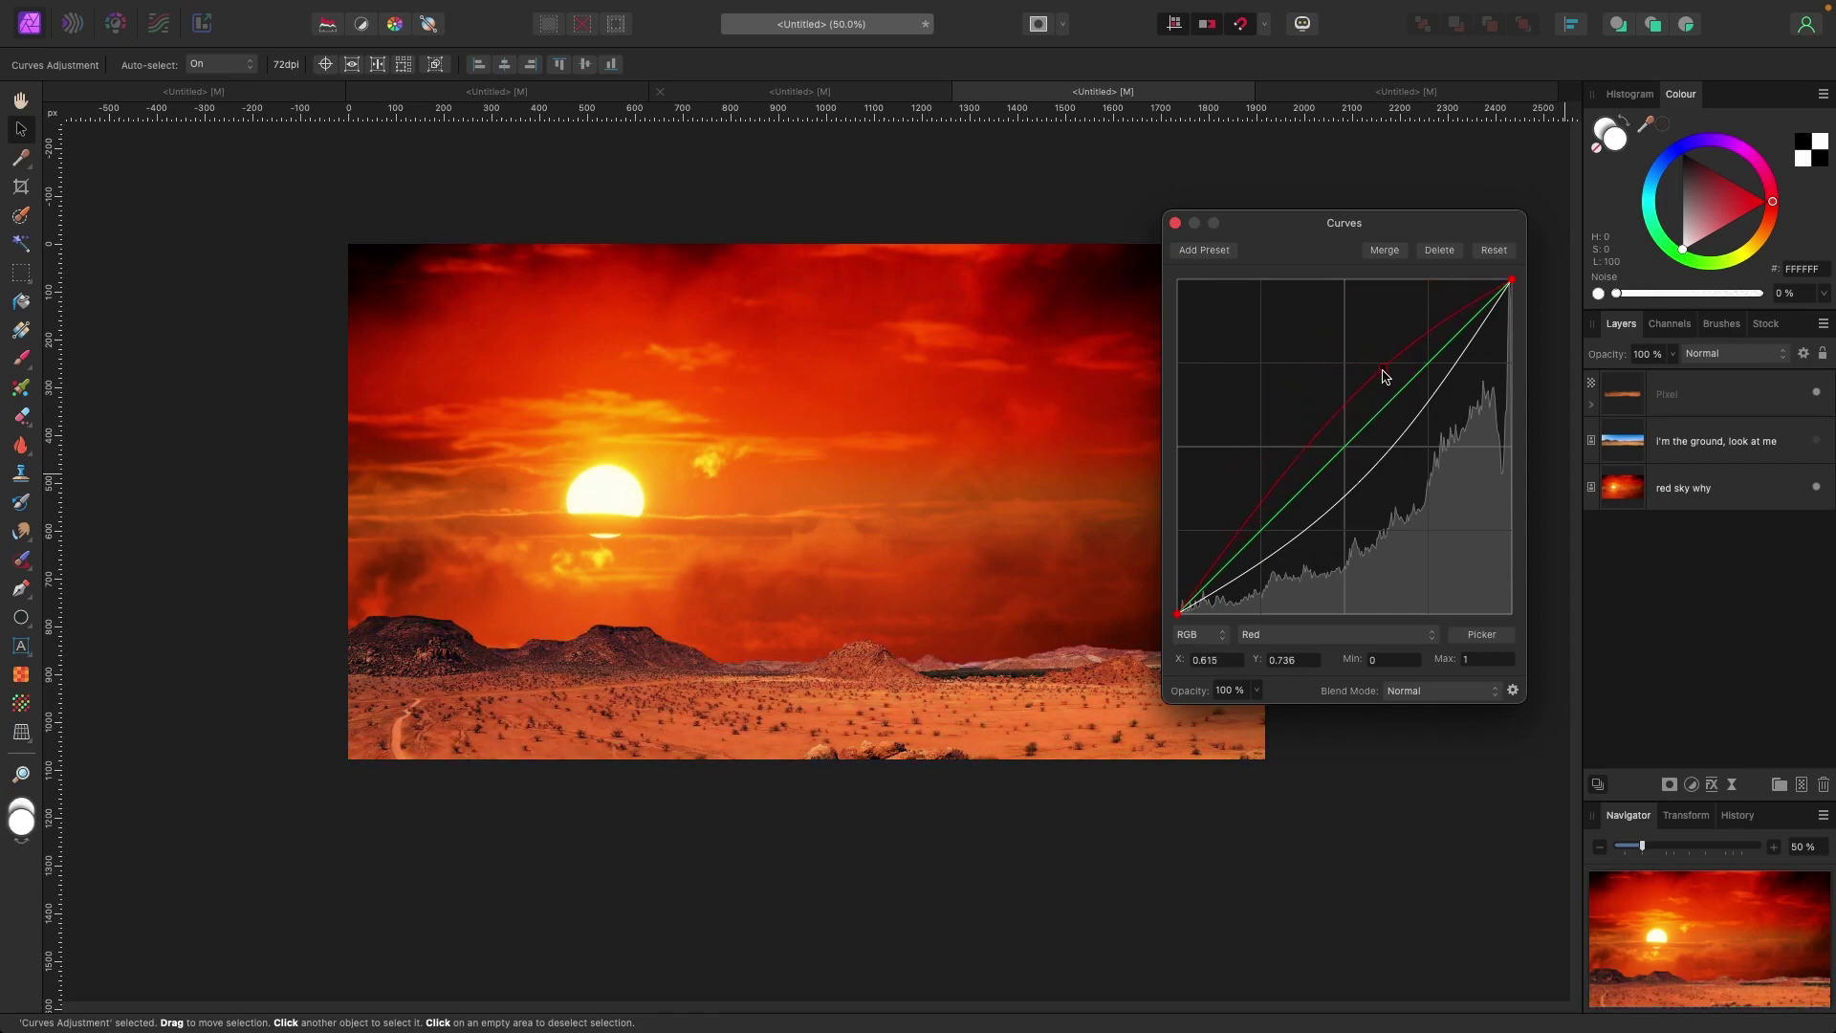
click(1175, 223)
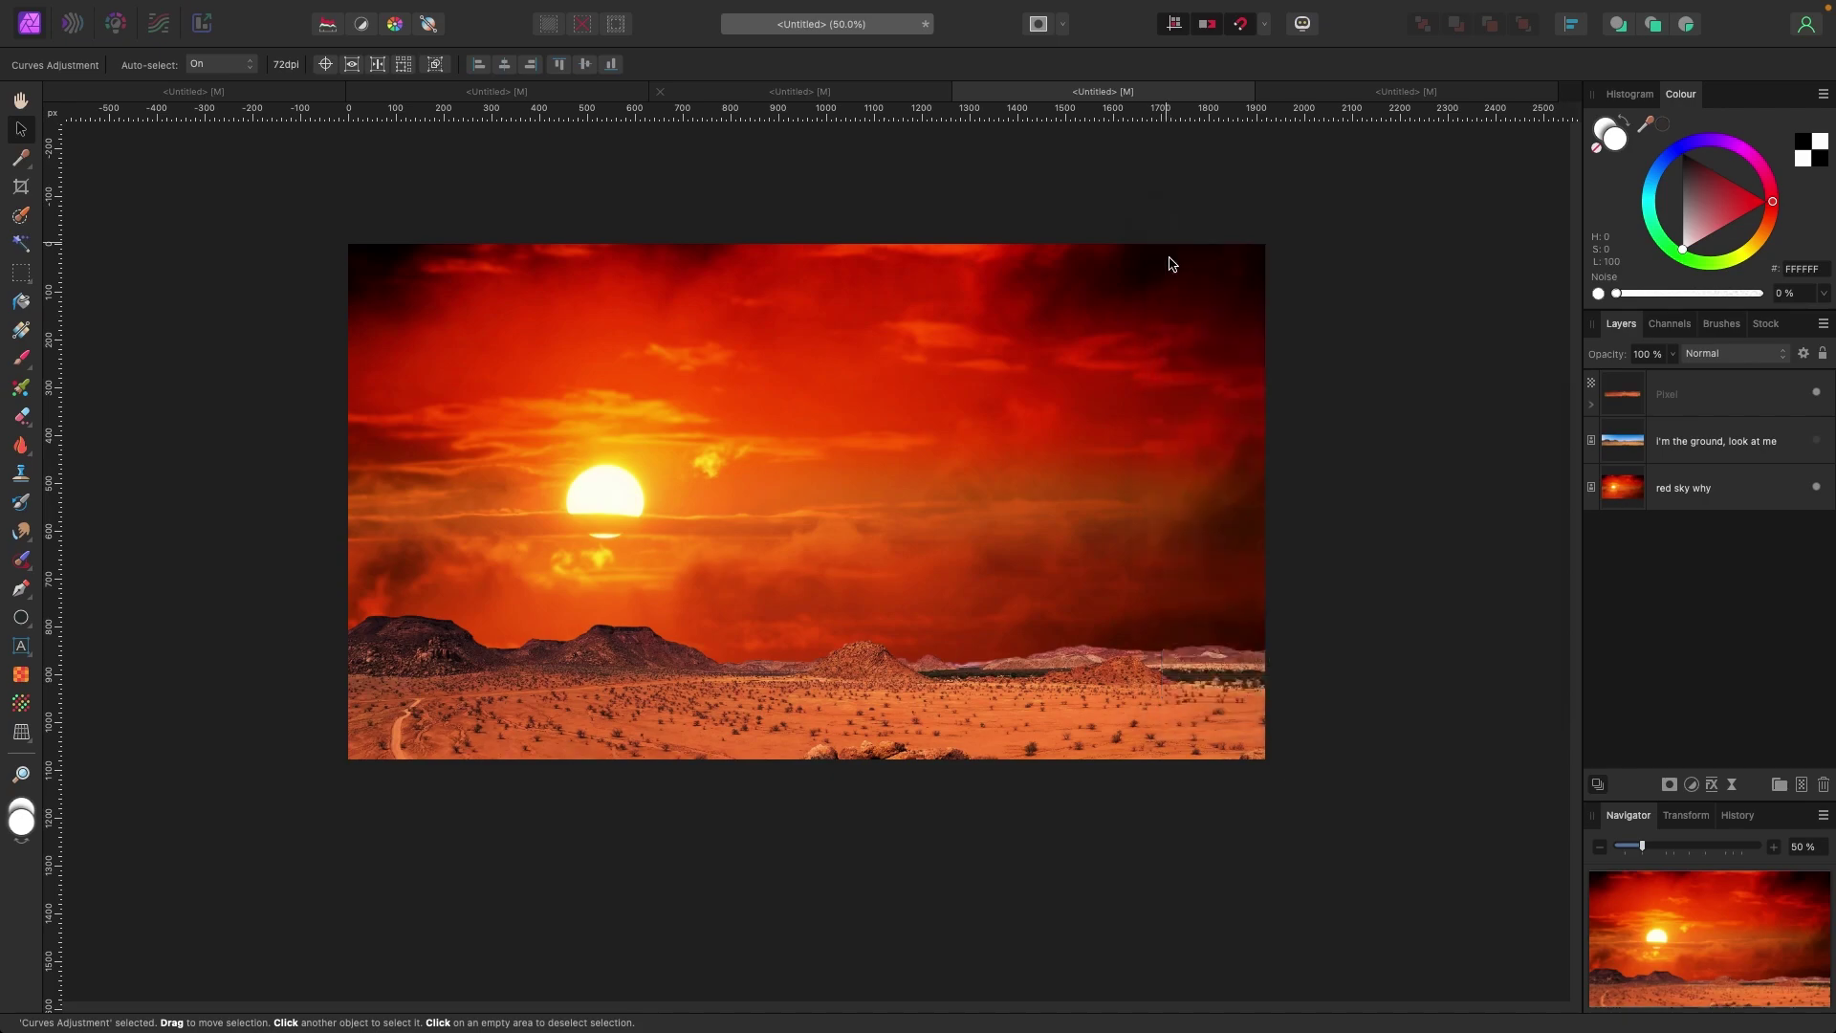
Expand the Pixel layer, toggle the Curves adjustment to compare the desert before and after, and briefly review its settings
click(1591, 404)
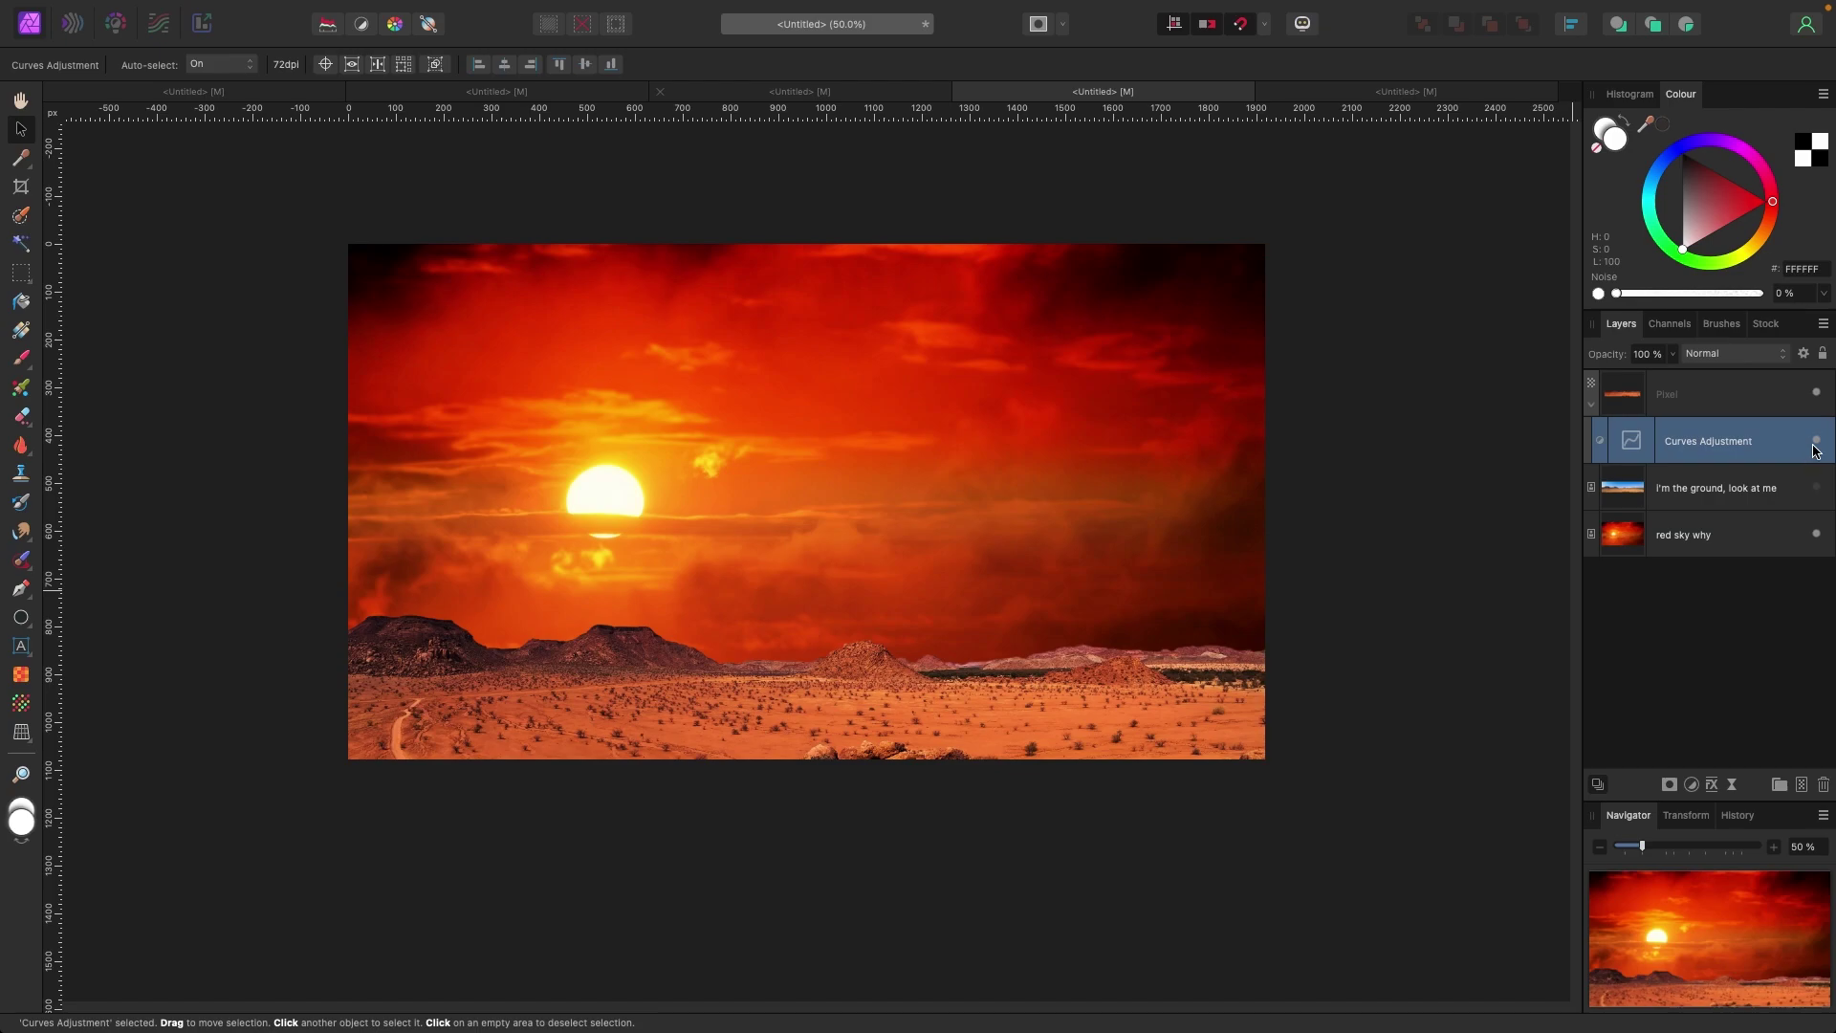
click(1816, 443)
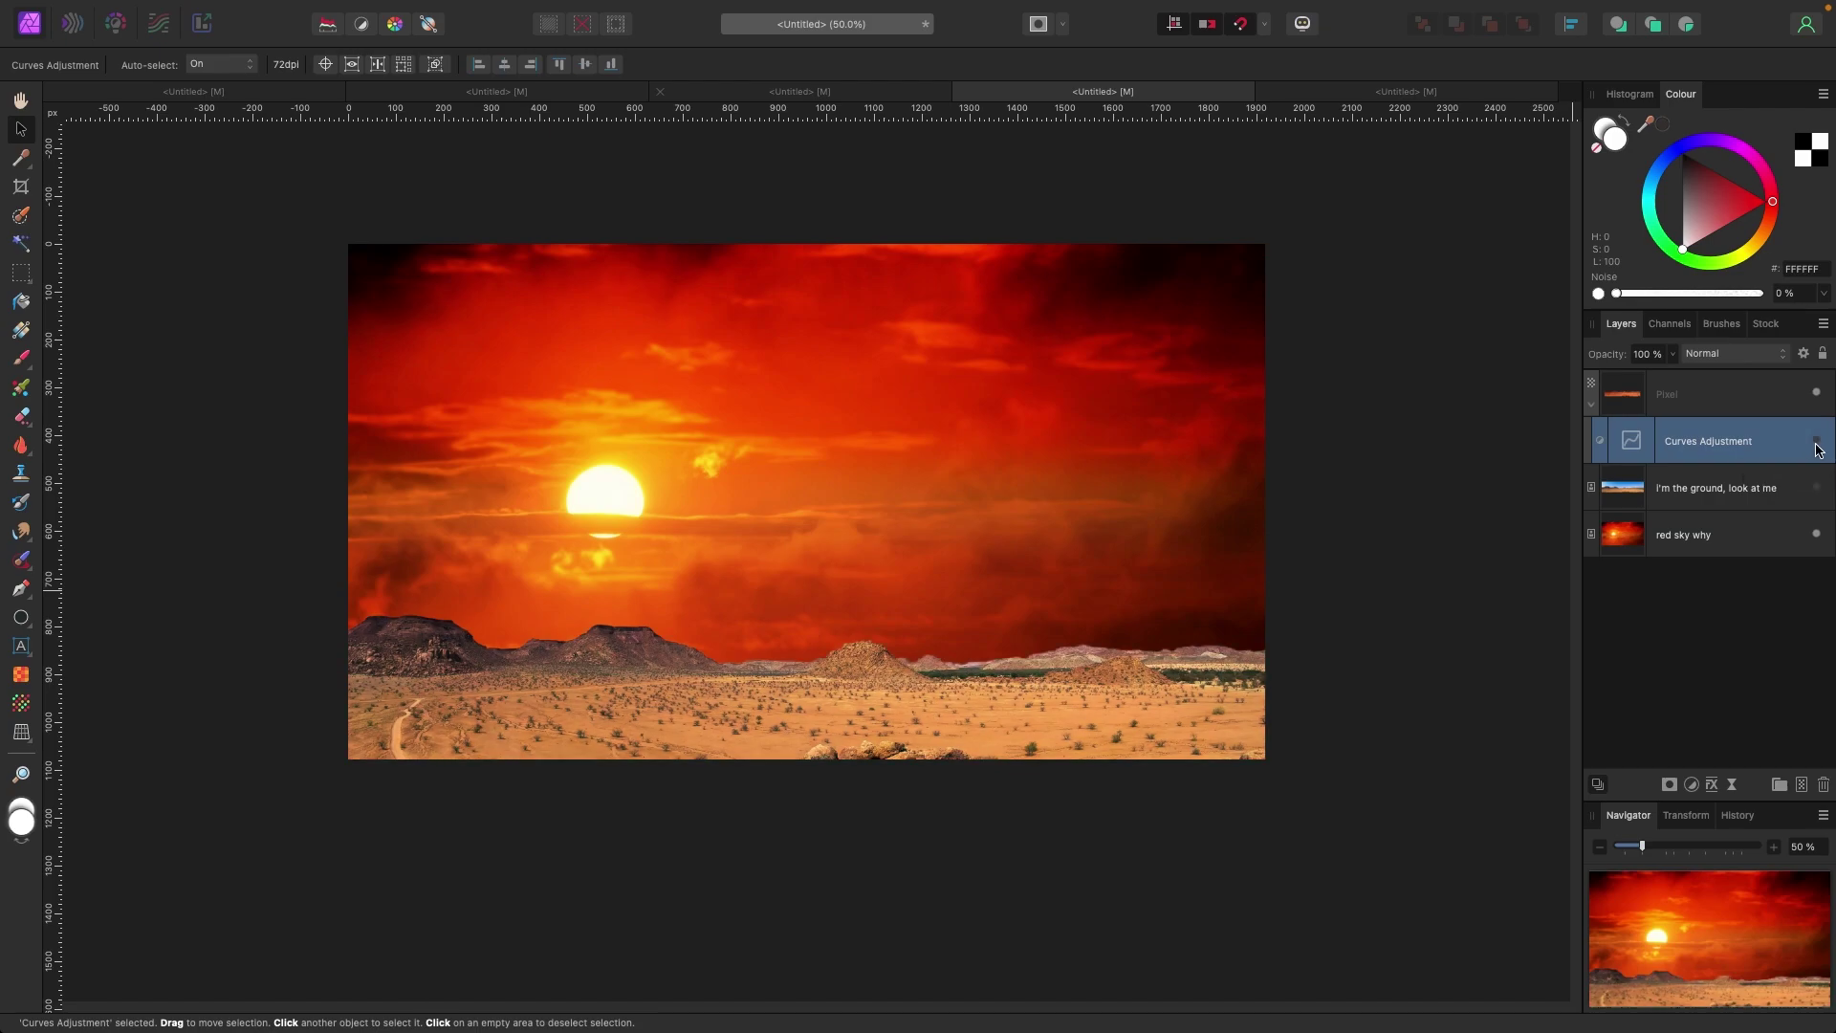
click(1816, 442)
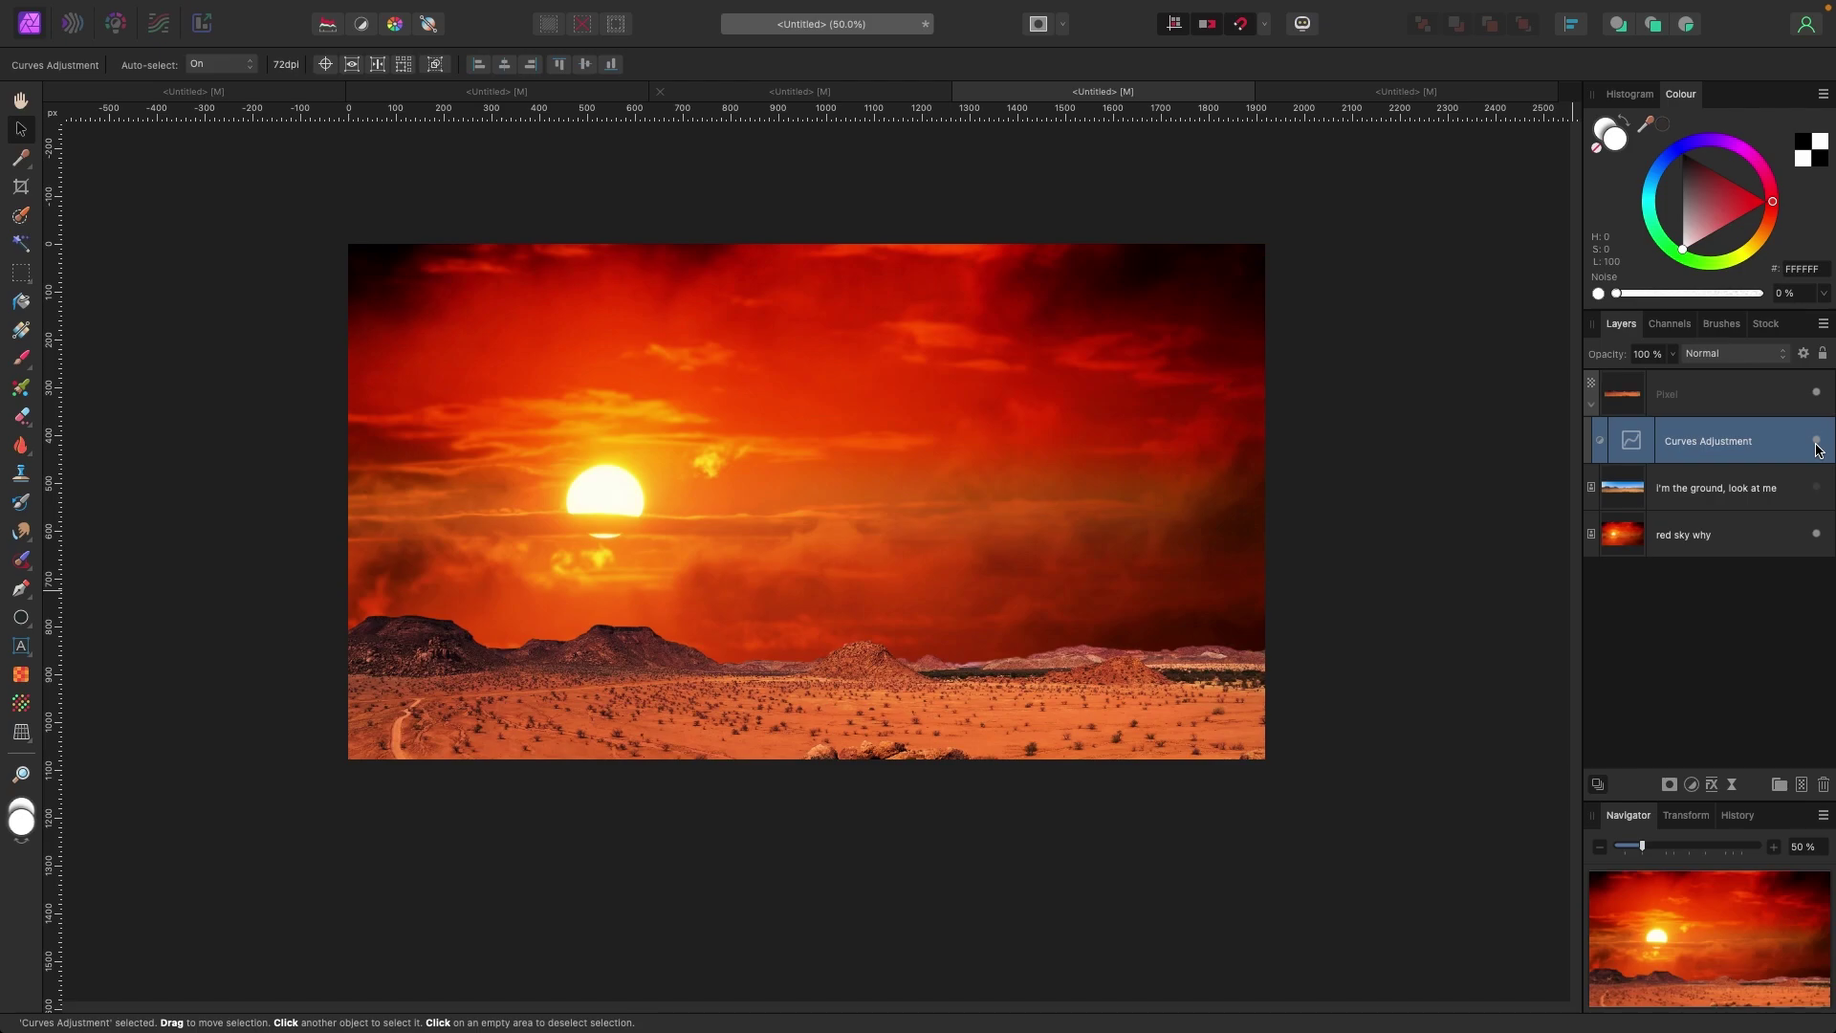
click(1817, 442)
click(1816, 443)
double_click(1633, 449)
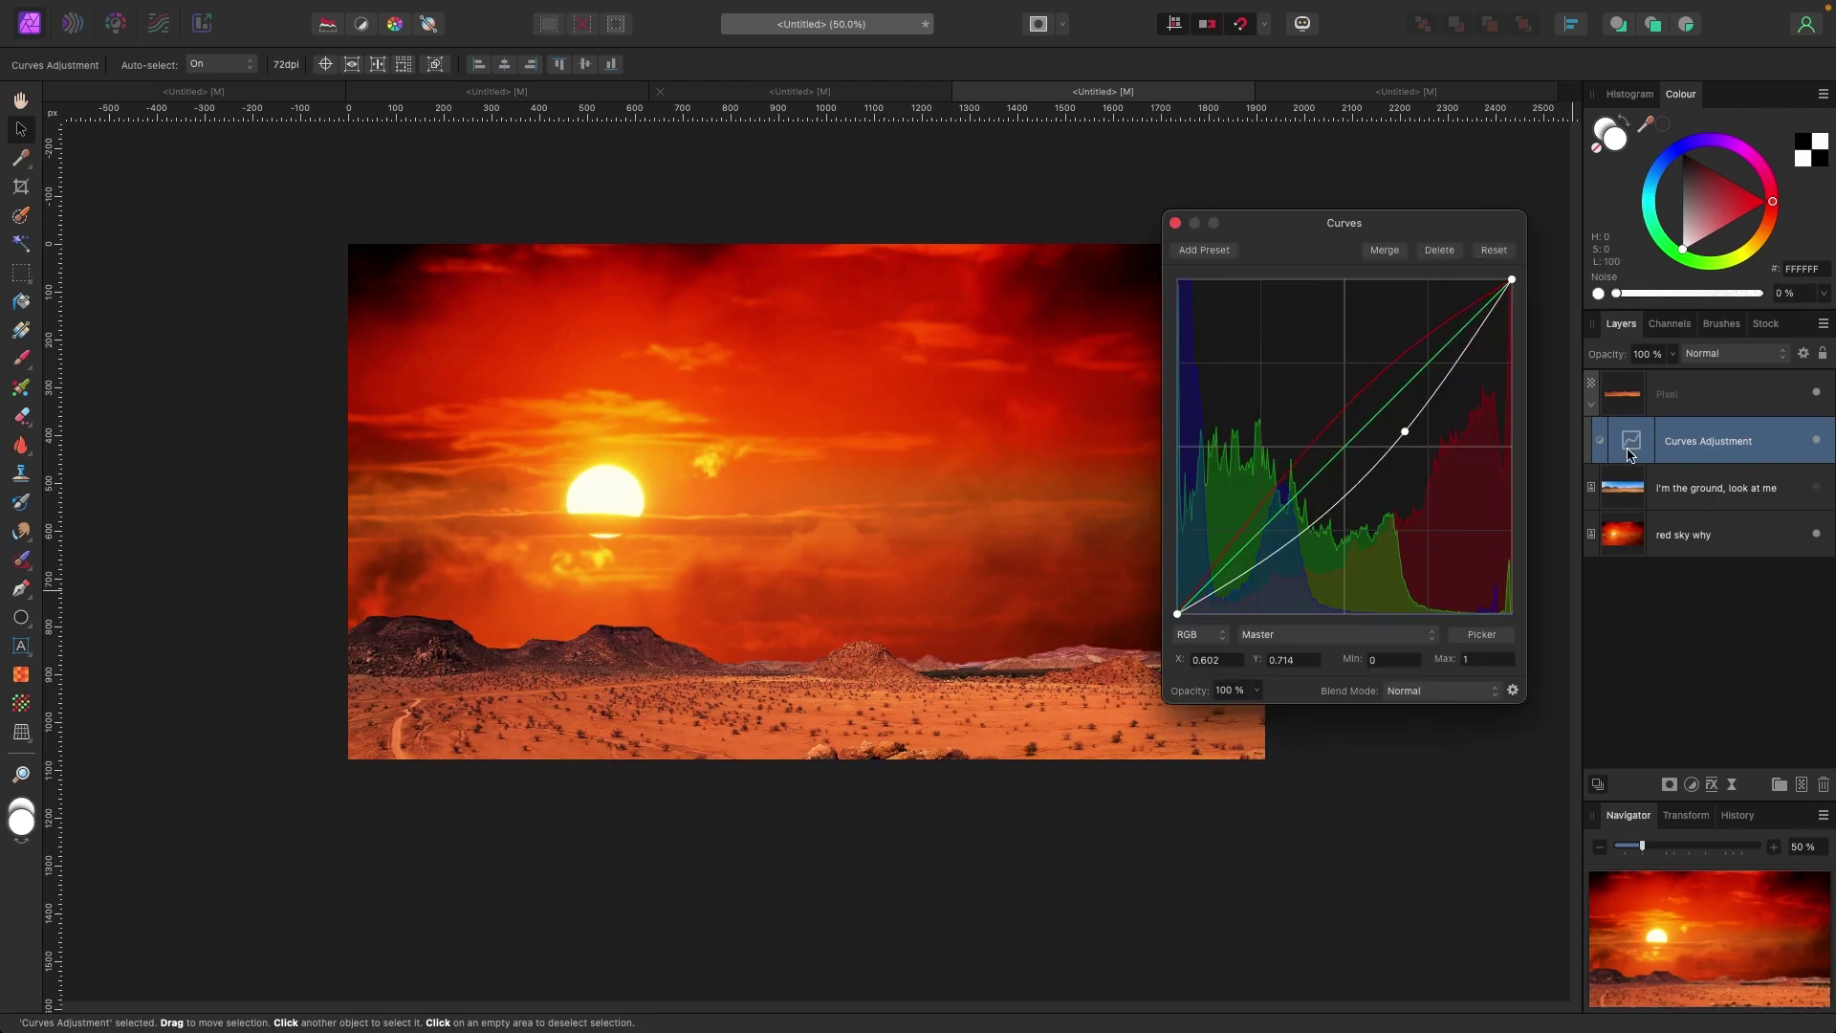
click(1175, 223)
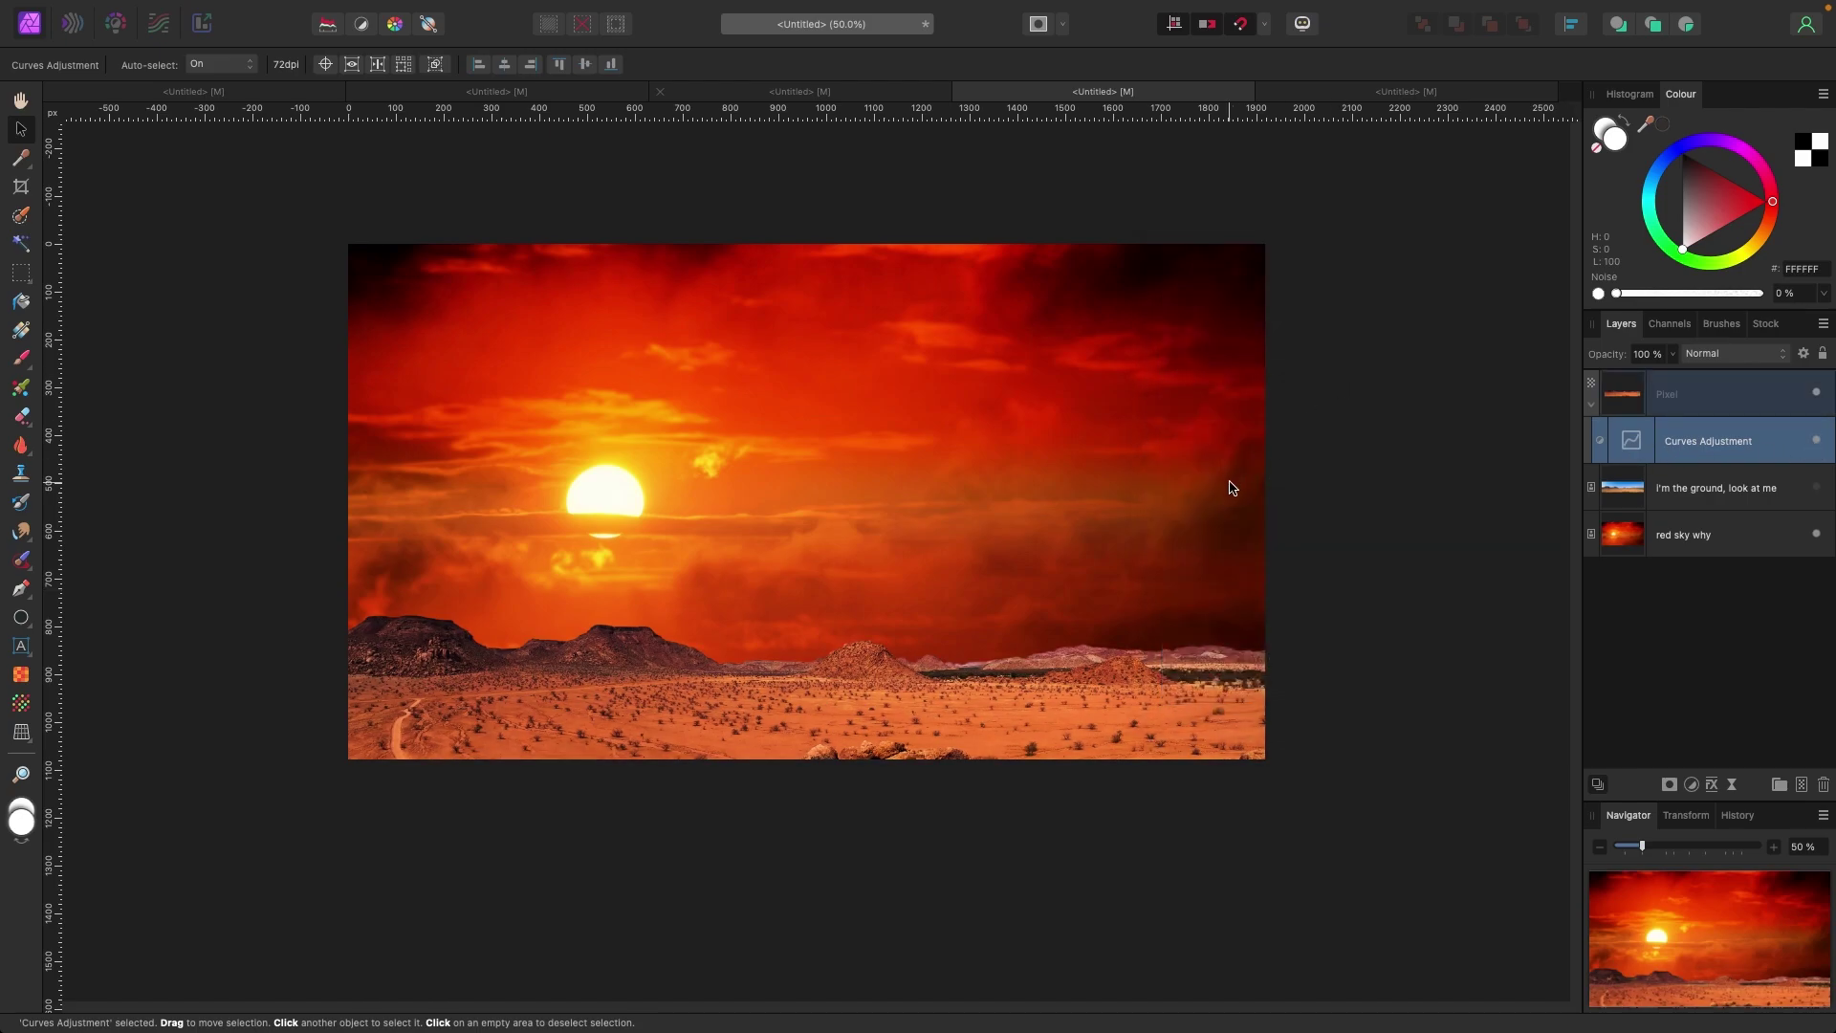
Paint black over the centre and right of the desert with the 226.4 px brush to mask the Curves adjustment there
key(b)
key(x)
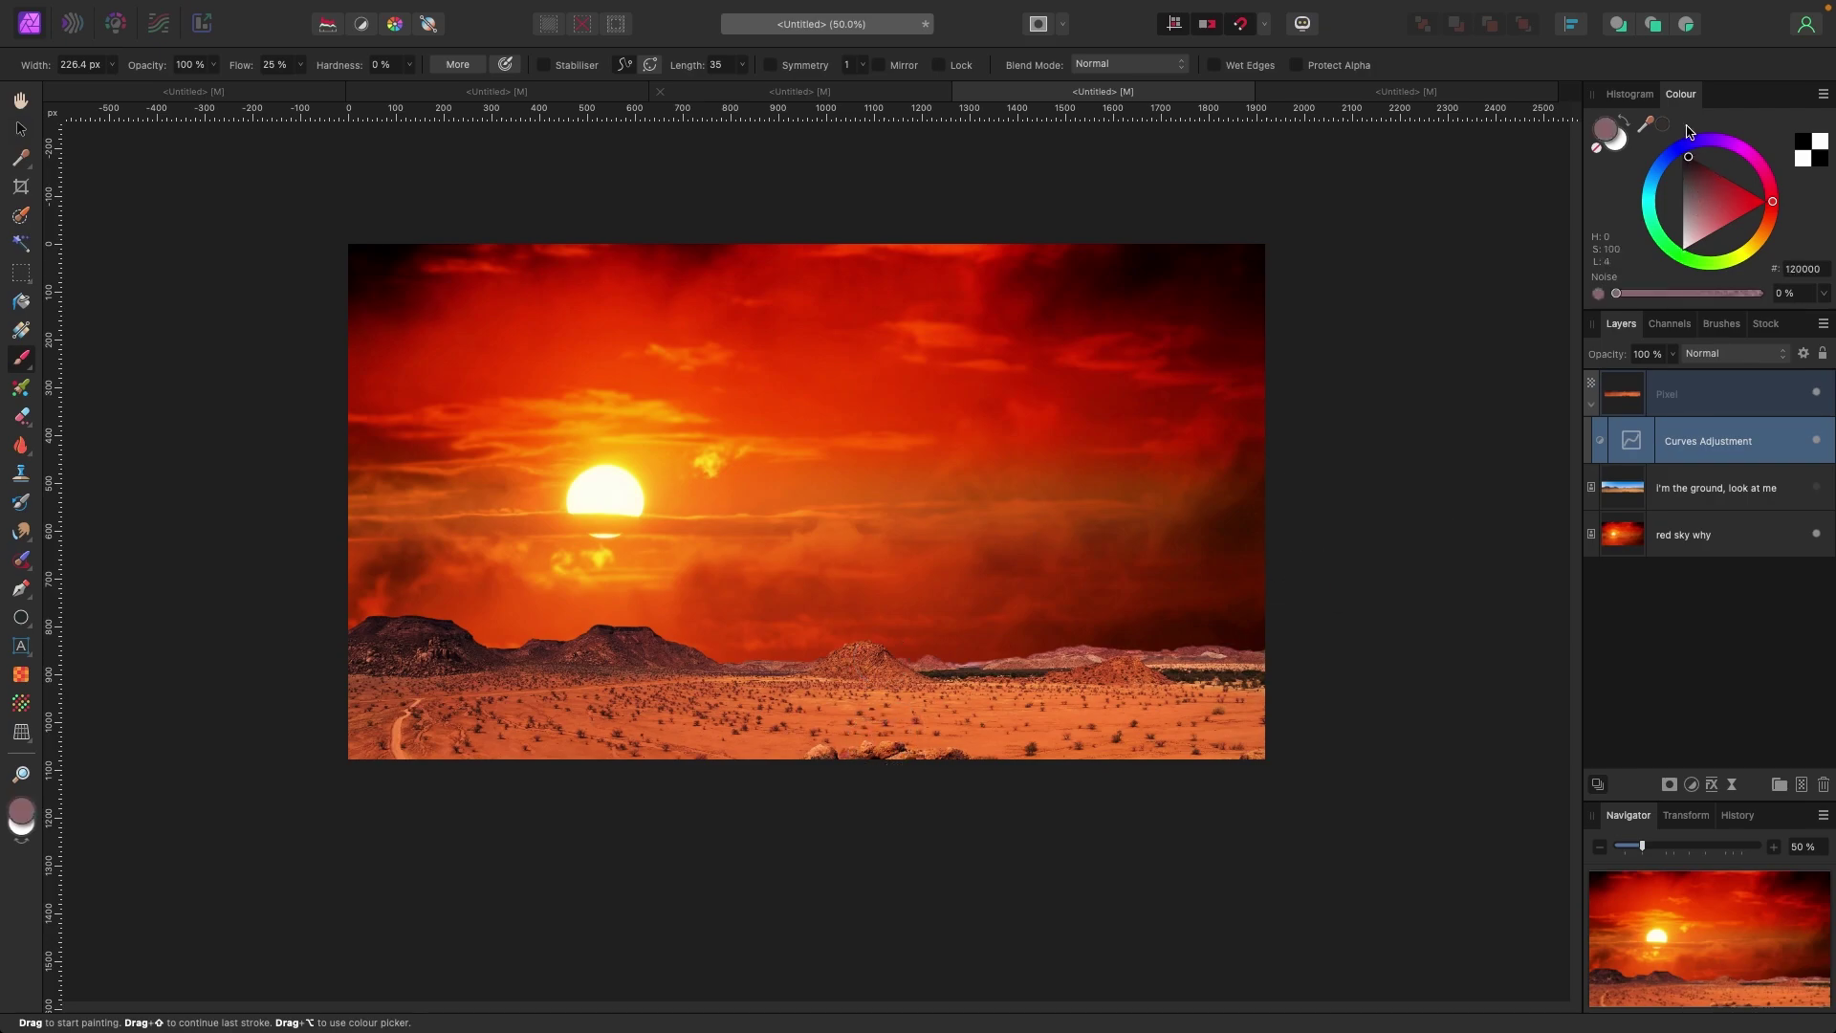
mouse_move(1263, 740)
mouse_down()
mouse_move(955, 762)
mouse_move(703, 732)
mouse_up()
mouse_move(1134, 732)
mouse_down()
mouse_move(997, 713)
mouse_move(1201, 695)
mouse_move(960, 679)
mouse_move(1216, 682)
mouse_move(805, 670)
mouse_move(817, 684)
mouse_move(661, 755)
mouse_up()
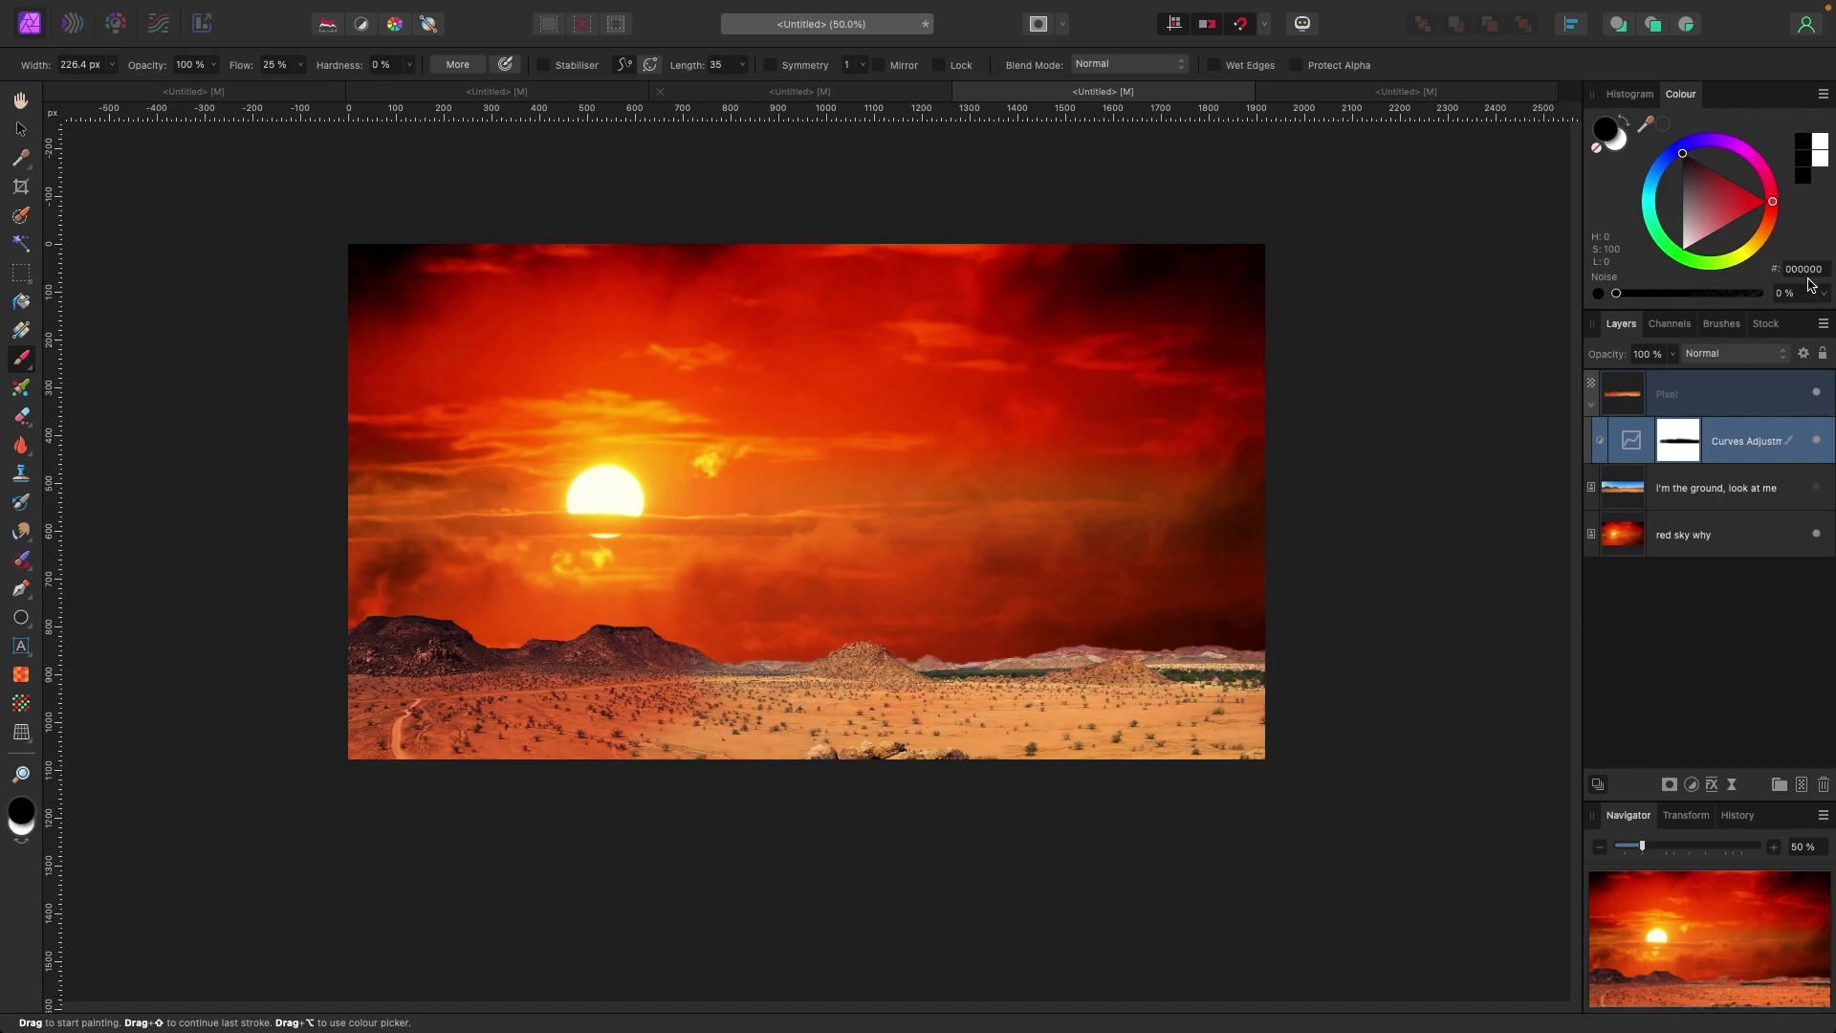
Paint white over the masked desert area to restore the Curves adjustment, and reopen and close its settings
drag(1701, 184, 1673, 323)
mouse_move(842, 791)
mouse_down()
mouse_move(1013, 732)
mouse_move(635, 726)
mouse_move(787, 705)
mouse_move(719, 679)
mouse_move(1063, 670)
mouse_move(911, 720)
mouse_move(1109, 754)
mouse_move(1342, 699)
mouse_move(1199, 661)
mouse_move(752, 761)
mouse_up()
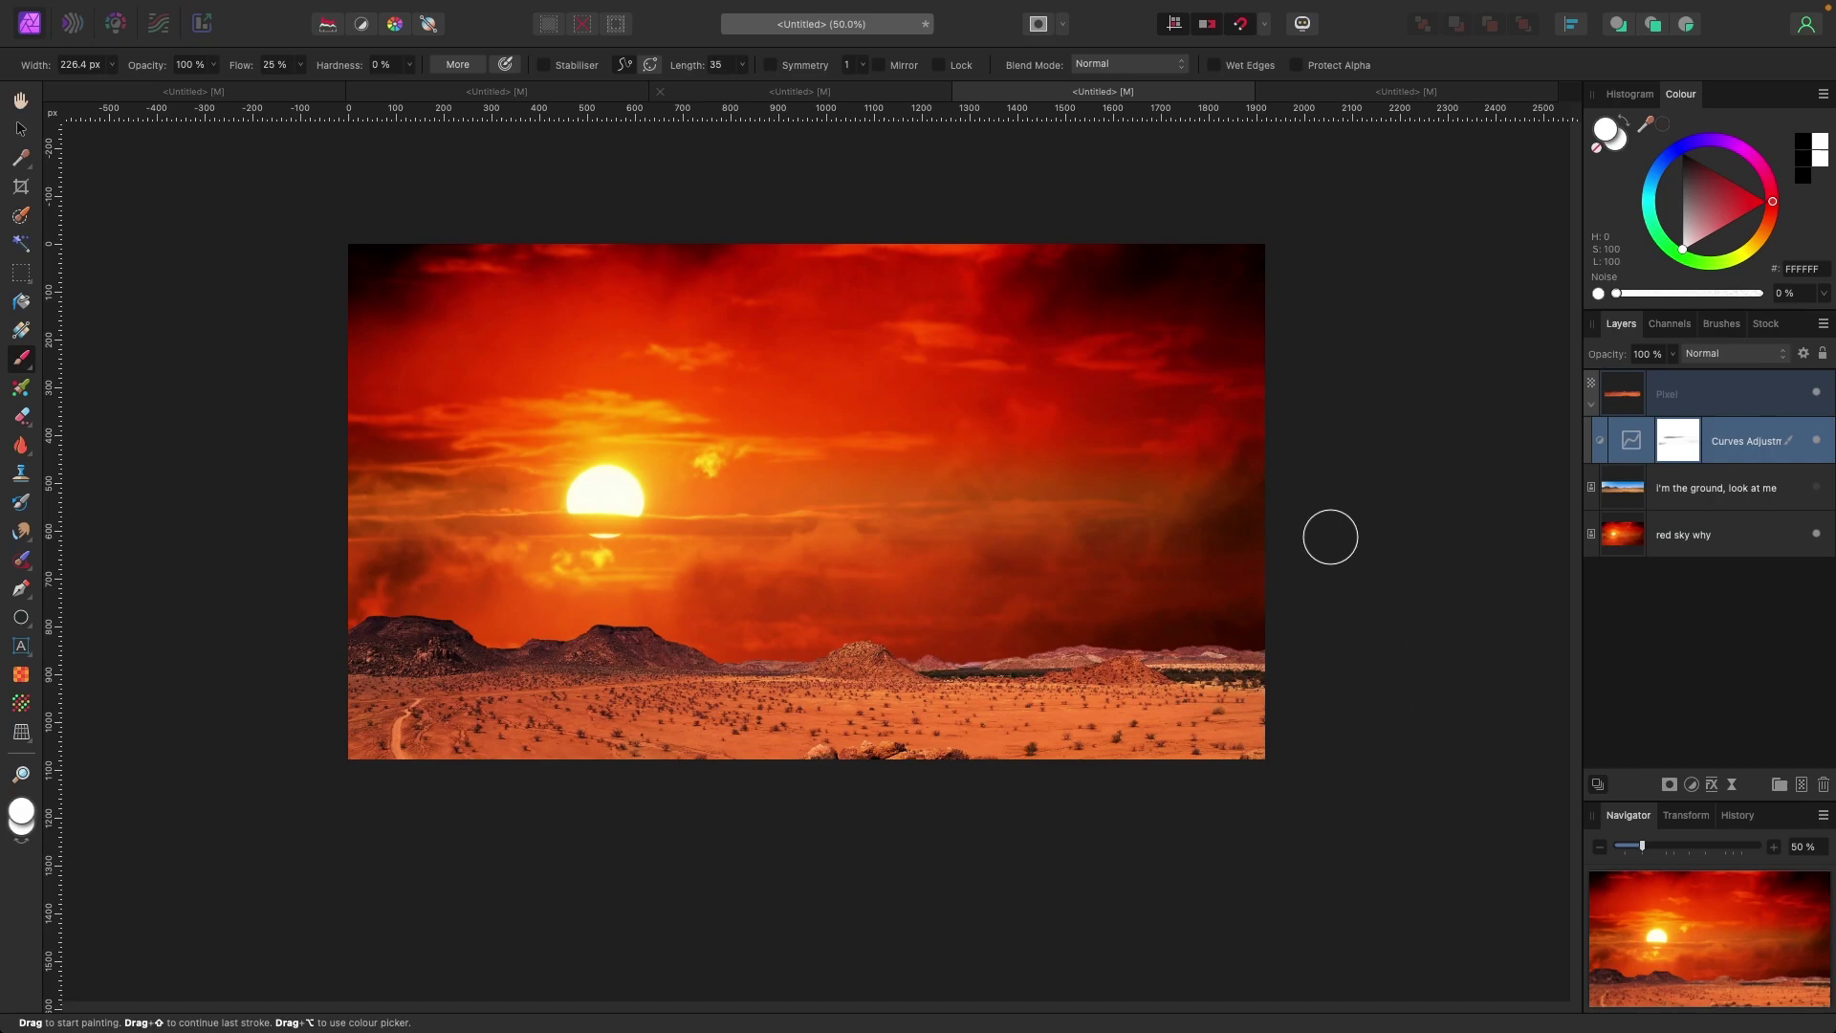
double_click(1629, 448)
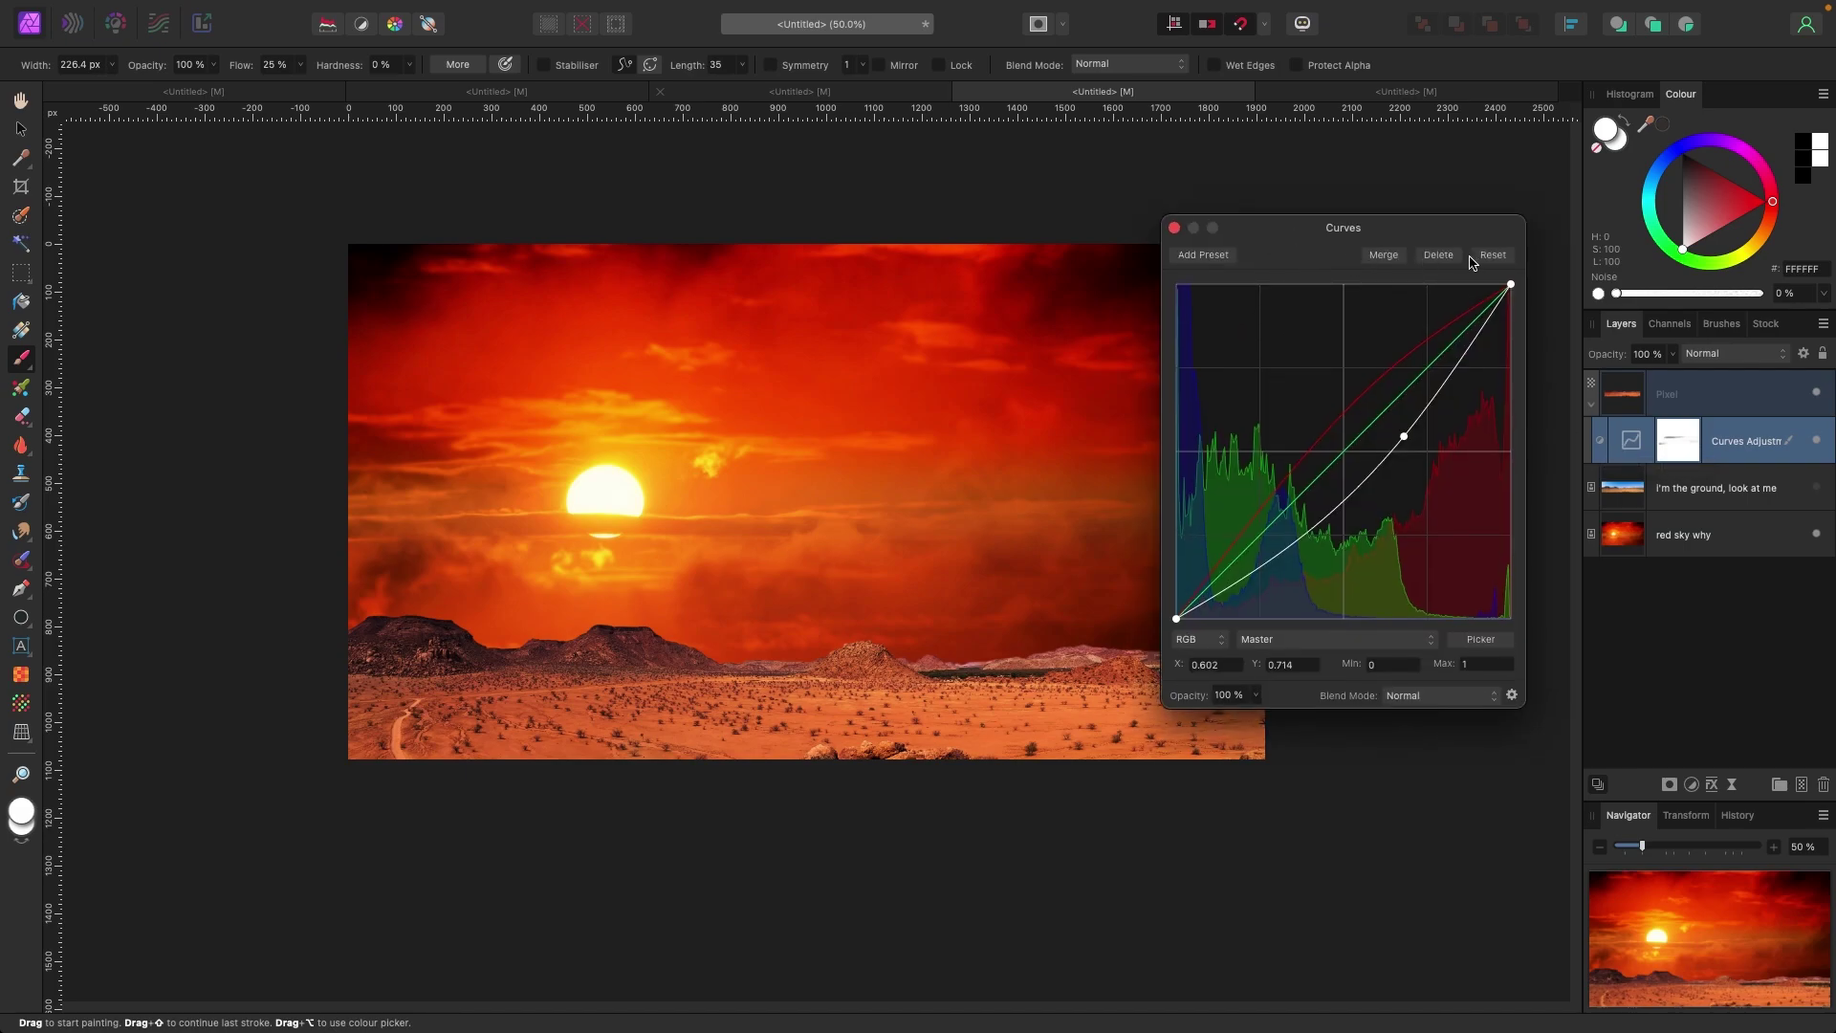
click(1174, 227)
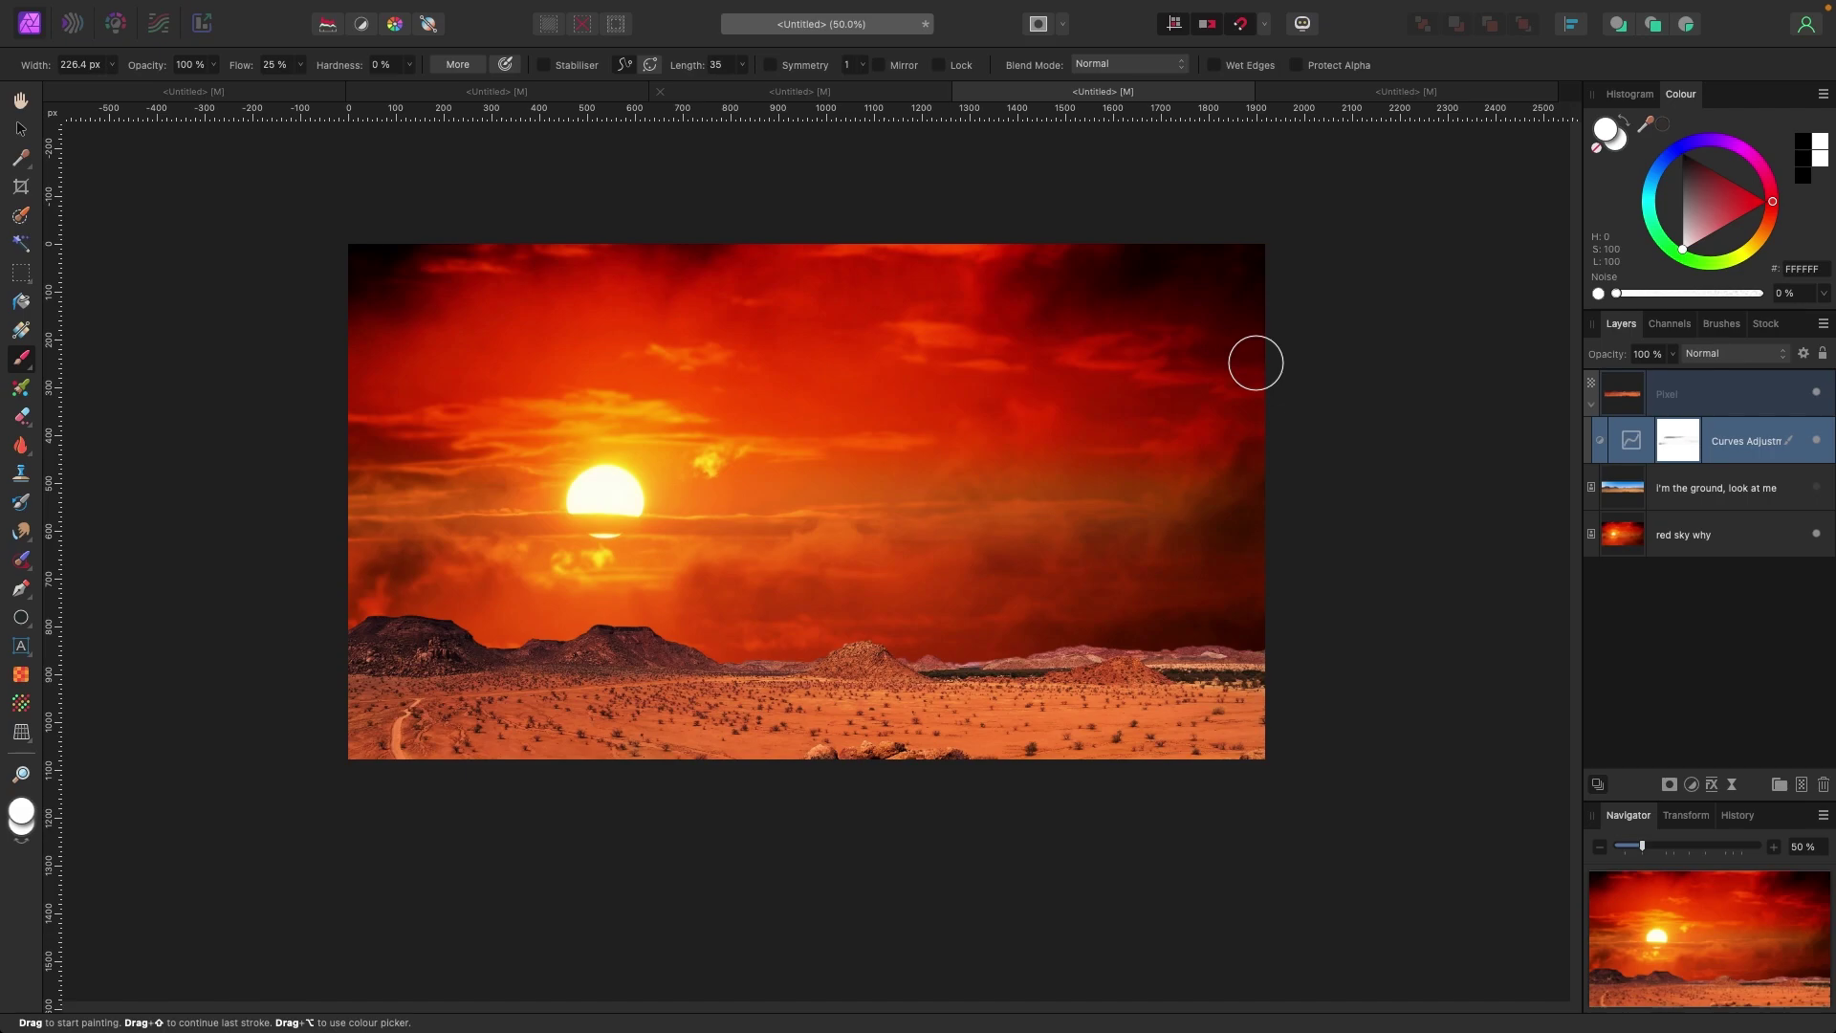